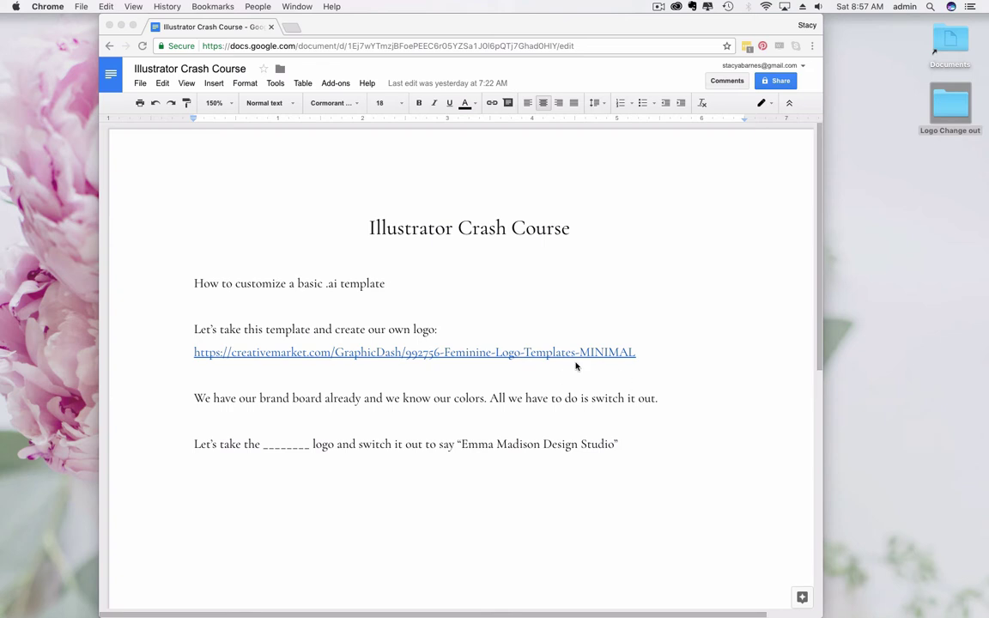
# Step: Copy the URL of the creativemarket.com logo template link in the Illustrator Crash Course notes
pyautogui.click(485, 352)
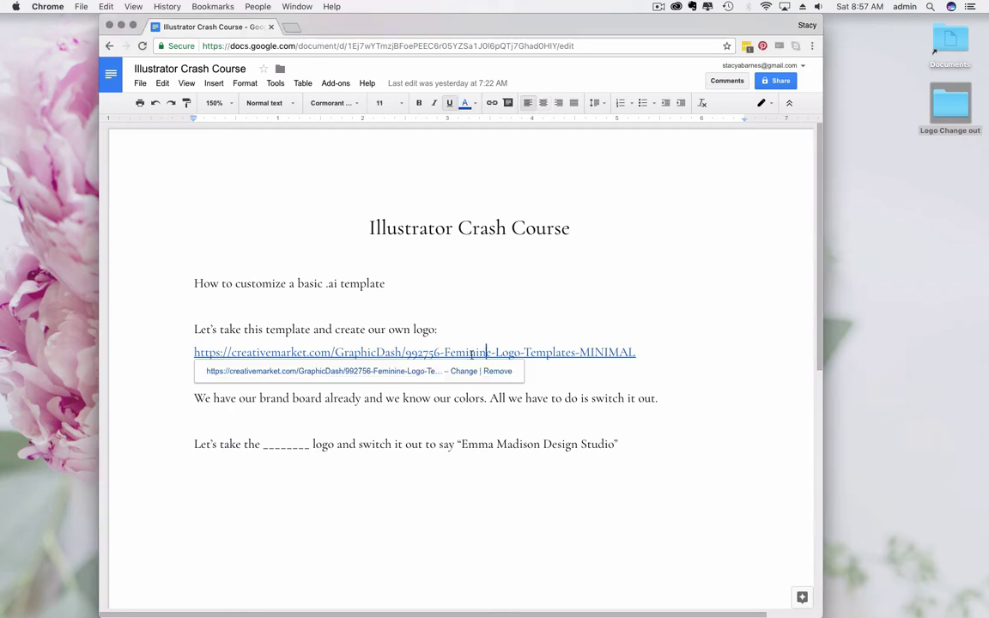
pyautogui.click(530, 319)
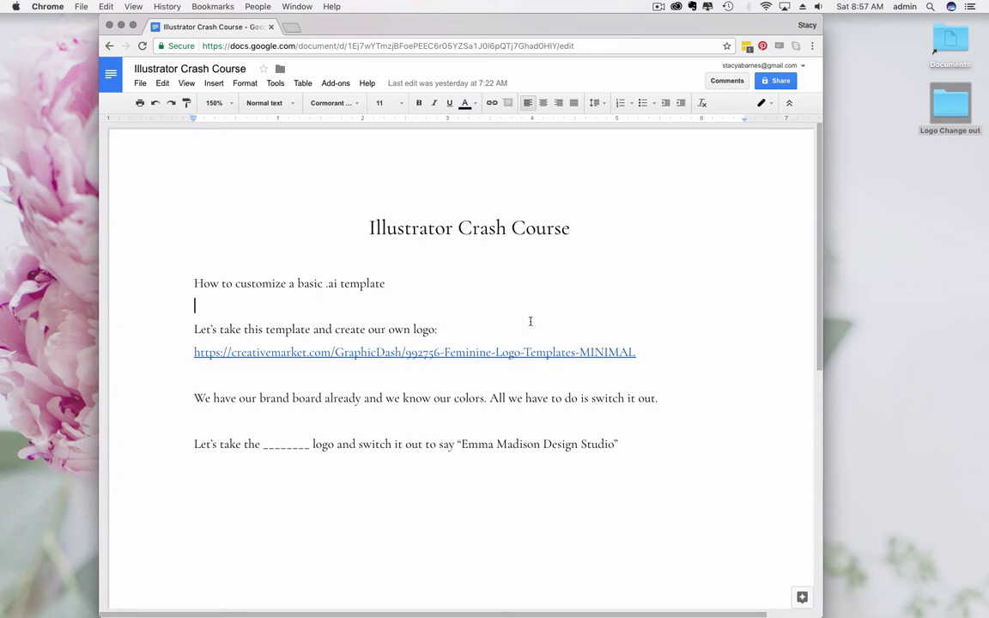
pyautogui.rightClick(466, 353)
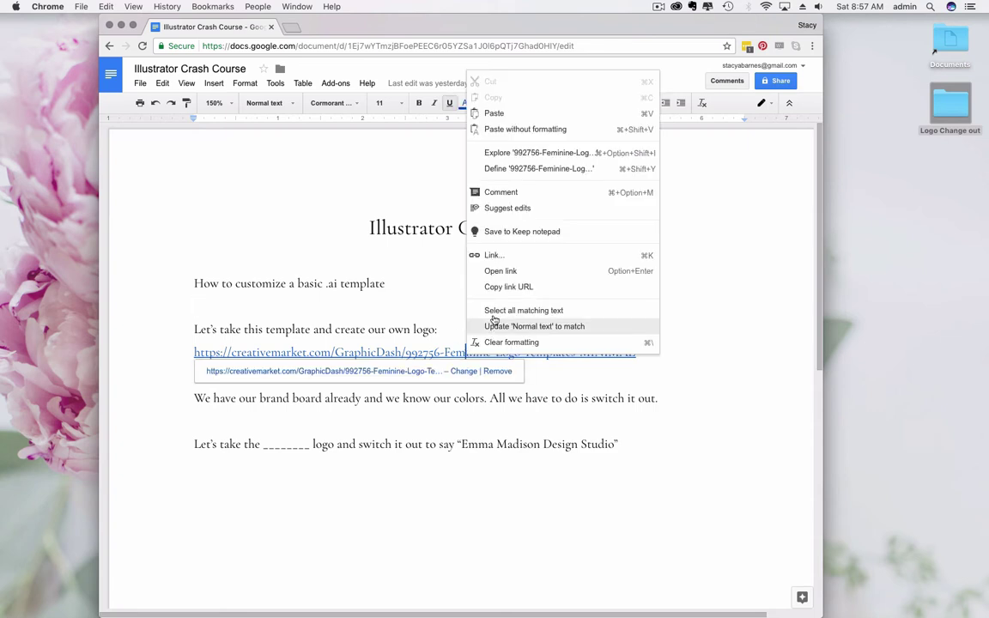
pyautogui.click(505, 287)
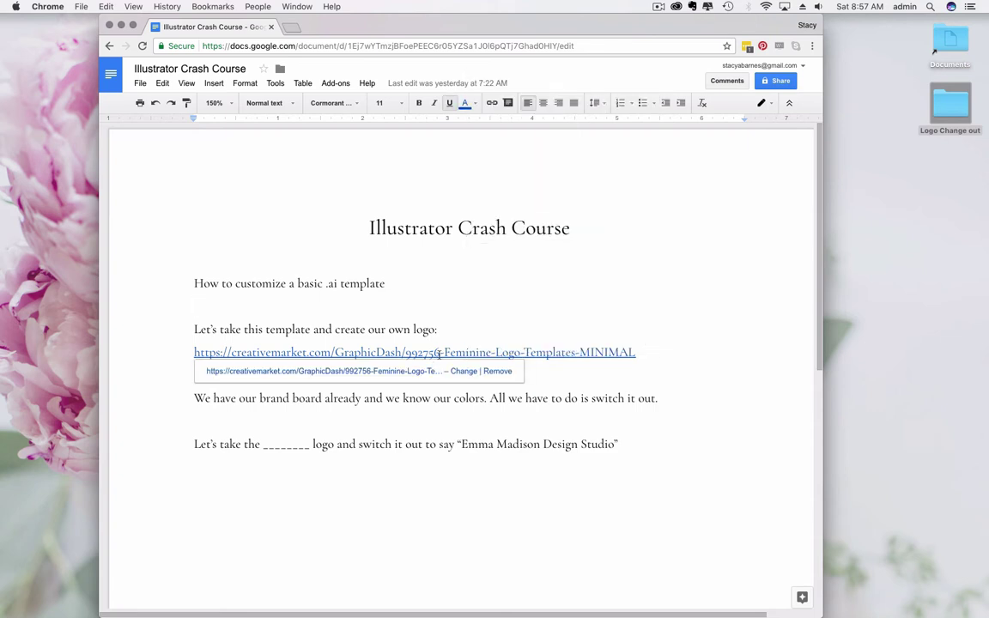
# Step: Load the copied Creative Market template address in a new browser tab
pyautogui.press('super+t')
pyautogui.write('https://creativemarket.com/GraphicDash/992756-Feminine-Logo-Templates-MINIMAL')
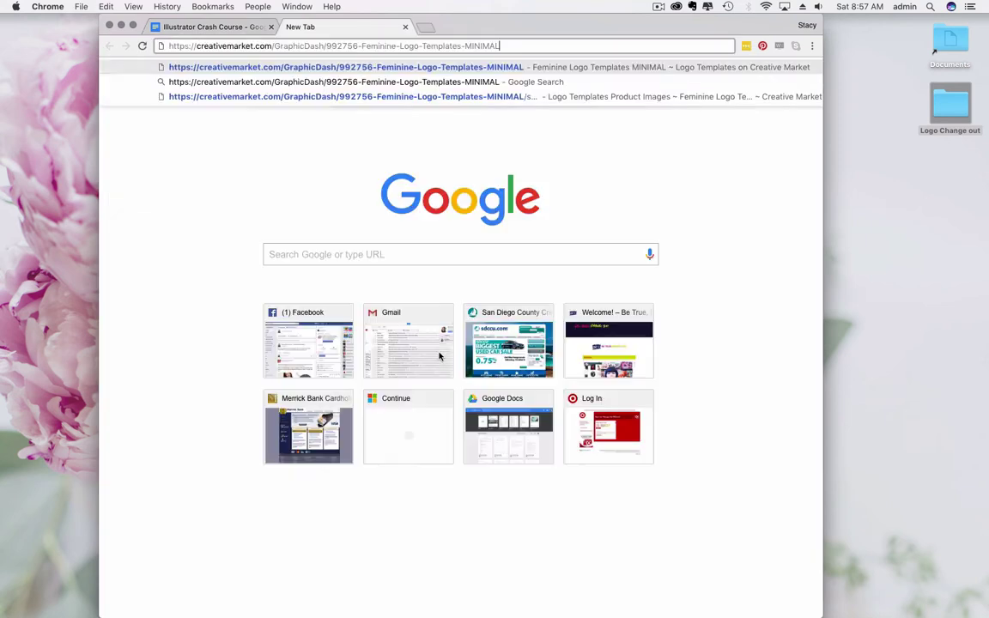
pyautogui.press('Return')
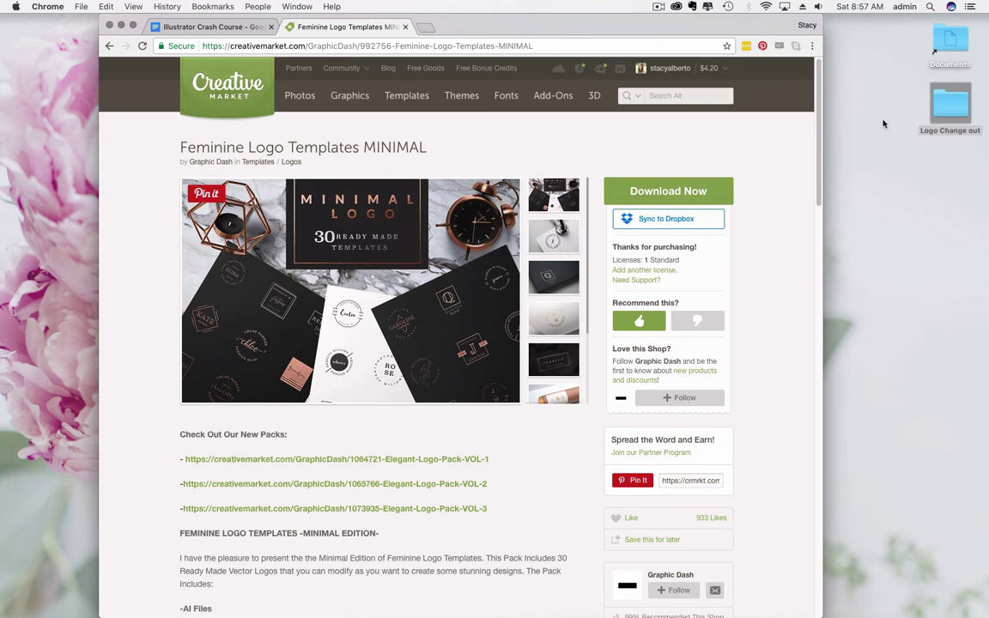
# Step: Open All Logo Designs CC.ai from Downloads > Feminine Logo Minimal Edition > AI
pyautogui.doubleClick(951, 69)
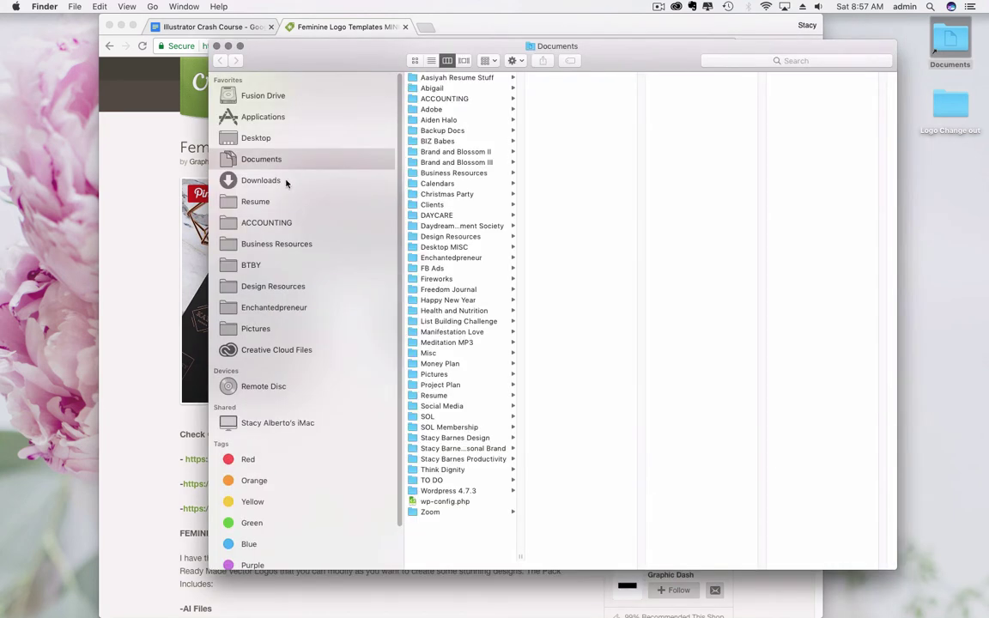
pyautogui.click(287, 182)
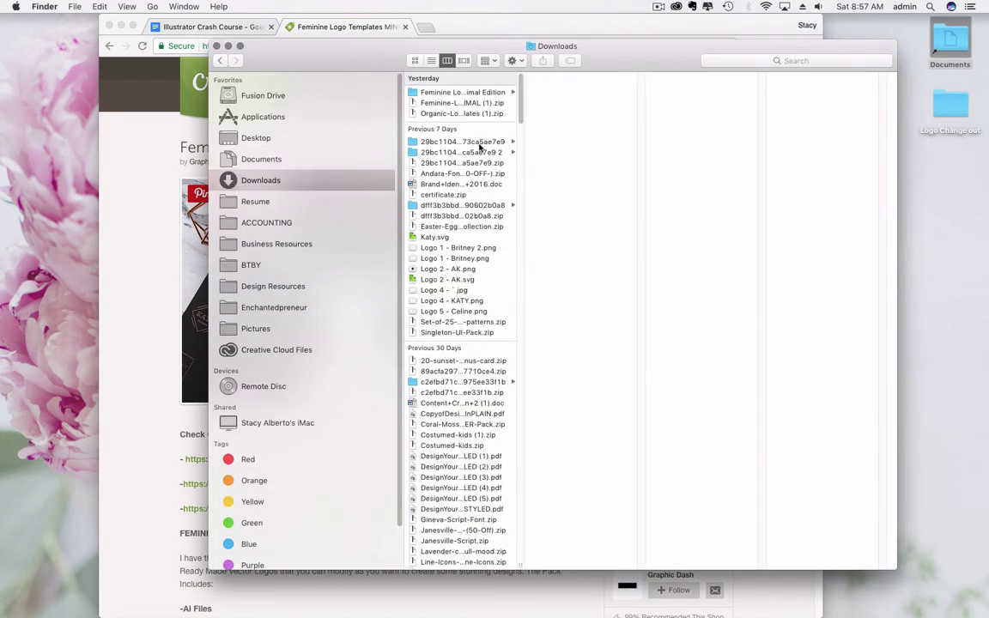
pyautogui.click(514, 92)
pyautogui.click(614, 93)
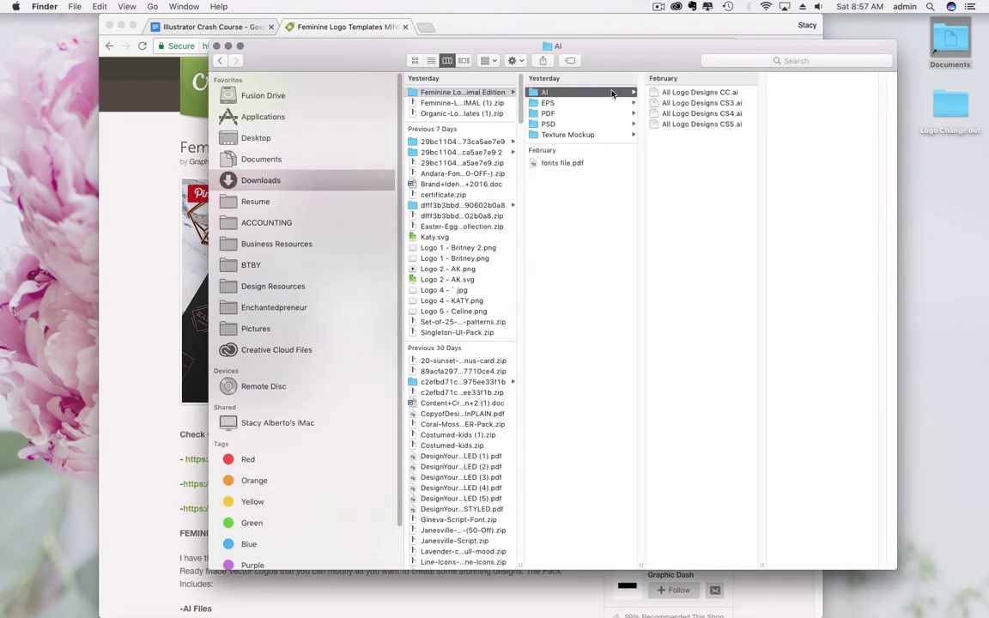
pyautogui.click(718, 92)
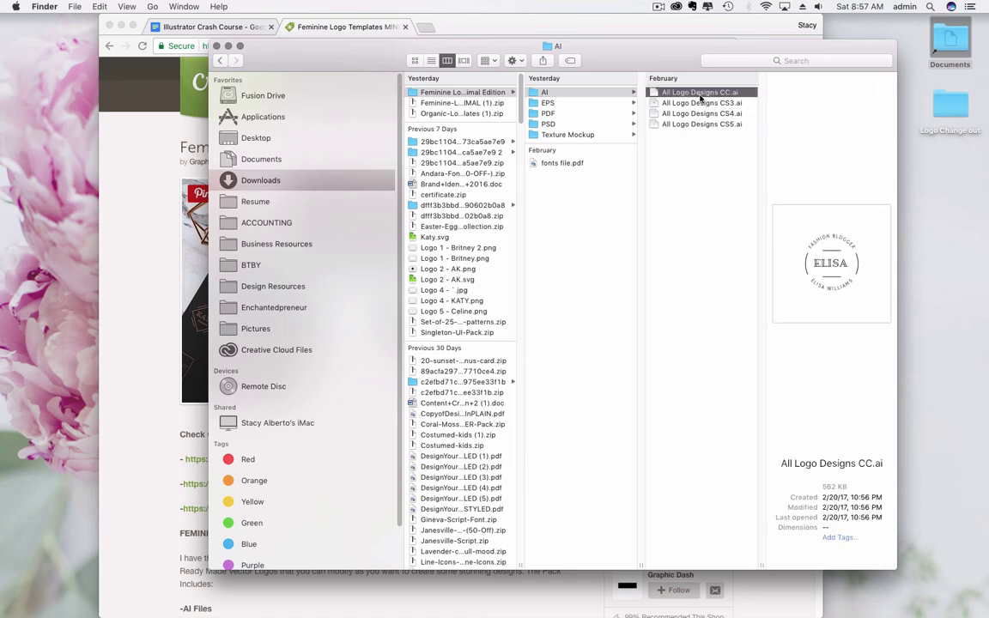
pyautogui.doubleClick(692, 93)
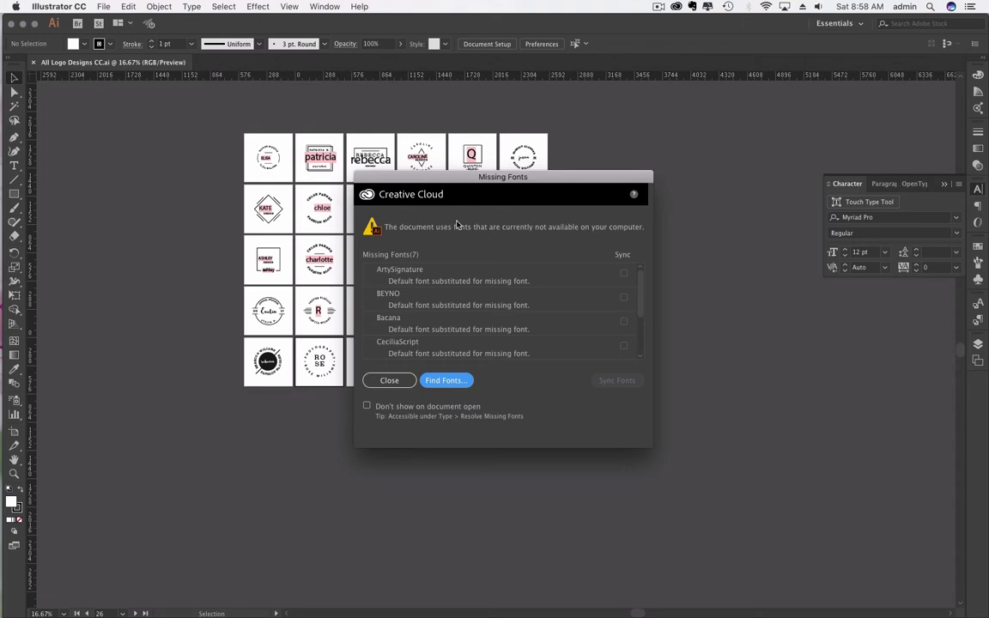
# Step: Scroll the Missing Fonts list to review all seven missing fonts, ArtySignature through noelan-script
pyautogui.scroll(-2, 485, 309)
pyautogui.scroll(-1, 485, 309)
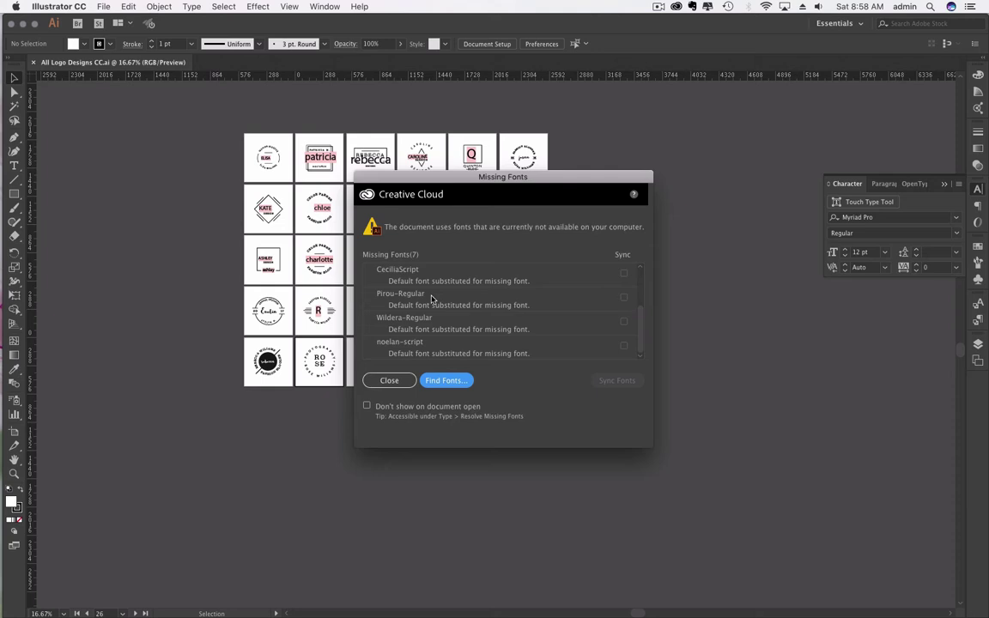
# Step: Close the Missing Fonts warning and scroll the canvas around the R logo
pyautogui.click(391, 380)
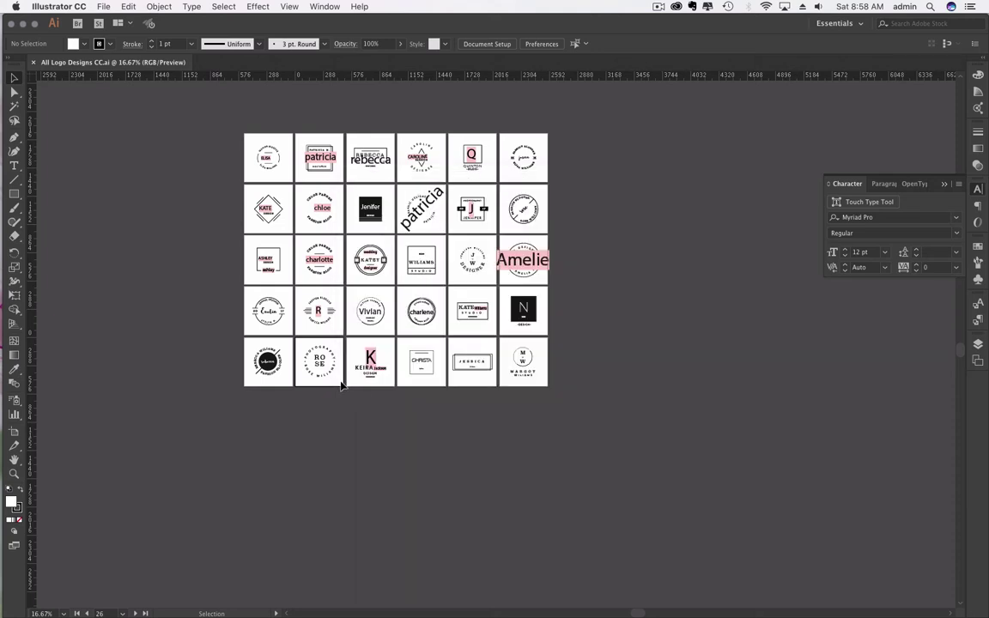
pyautogui.click(320, 325)
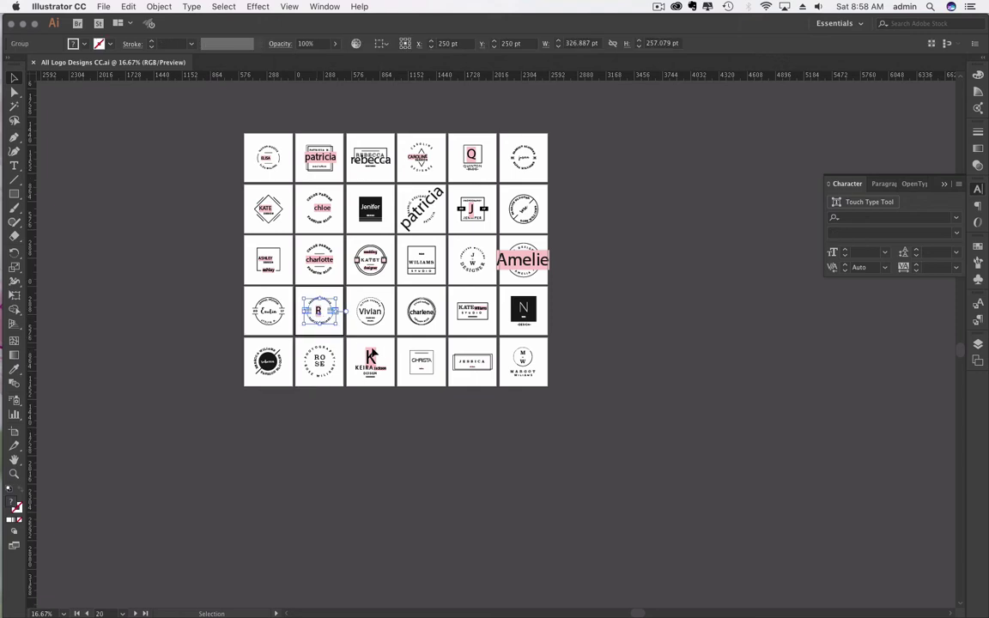
pyautogui.click(203, 334)
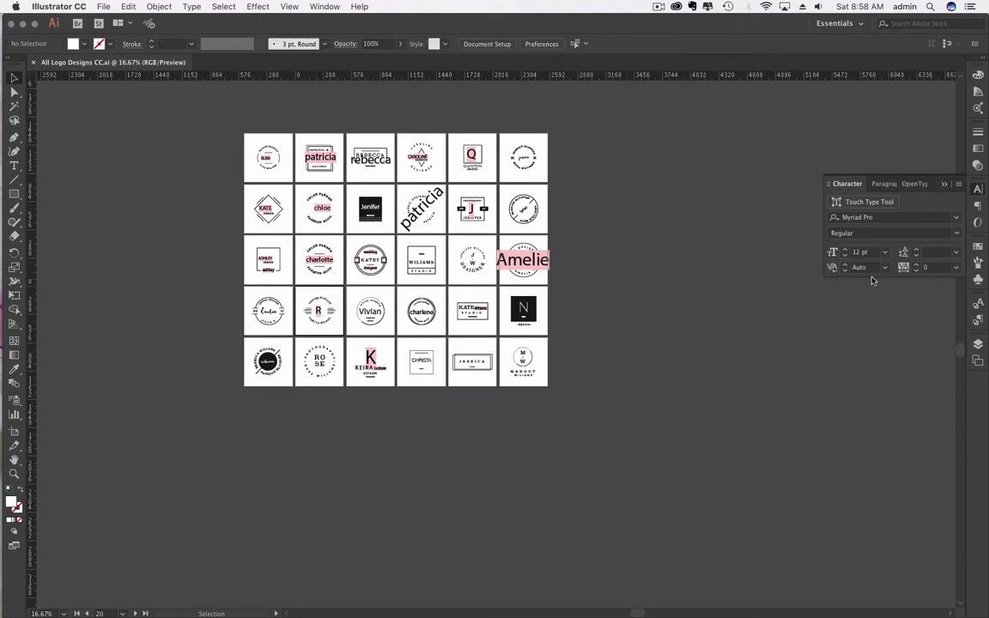
pyautogui.scroll(3, 661, 297)
pyautogui.scroll(5, 616, 295)
pyautogui.scroll(-2, 616, 296)
pyautogui.scroll(3, 613, 296)
pyautogui.scroll(3, 611, 298)
# Step: Zoom to the R logo artboard, select the Fashion Blogger R logo group, and view at 50%
pyautogui.press('a')
pyautogui.press('super+0')
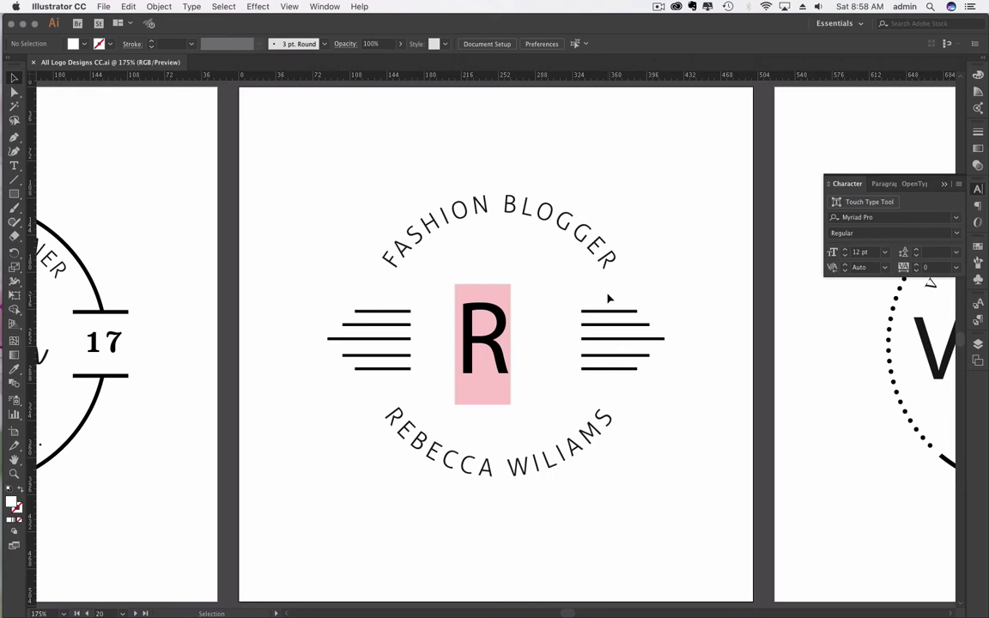
pyautogui.press('a')
pyautogui.press('v')
pyautogui.press('a')
pyautogui.press('super+minus')
pyautogui.press('super+minus')
pyautogui.press('super+minus')
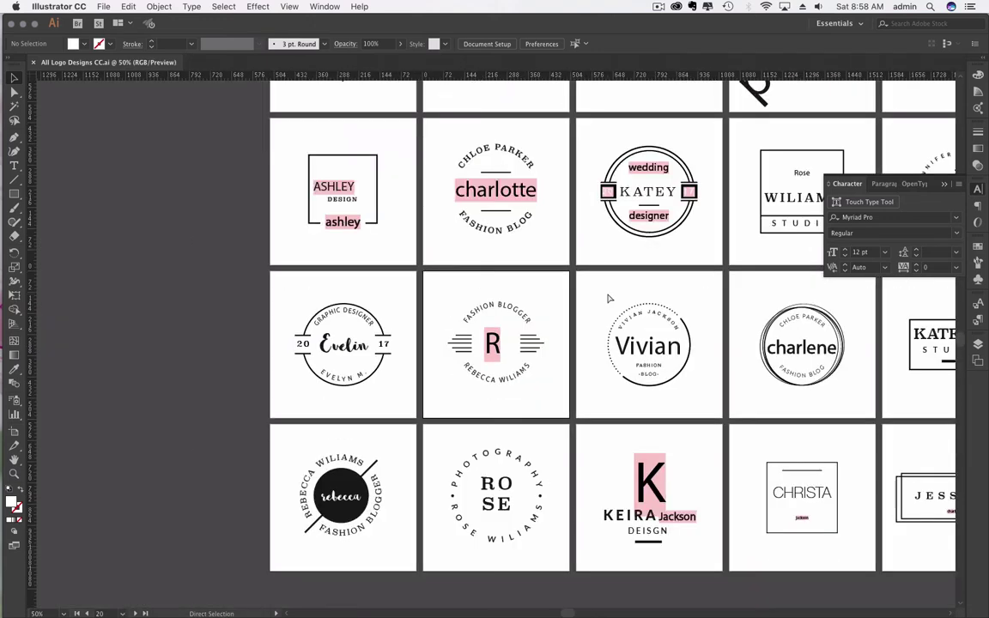
pyautogui.press('super+equal')
pyautogui.press('super+equal')
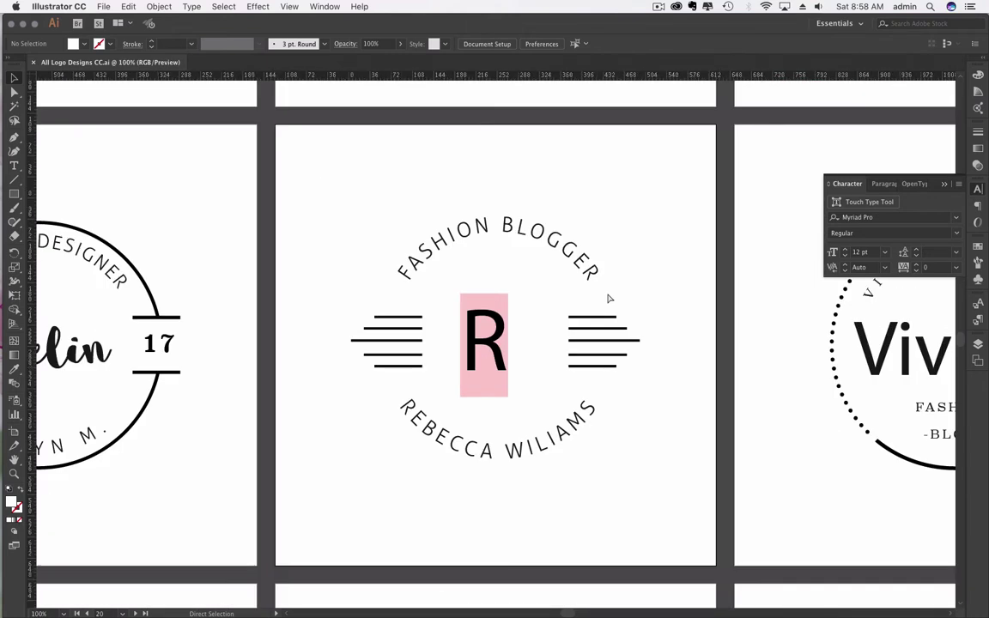
pyautogui.press('super+minus')
pyautogui.press('v')
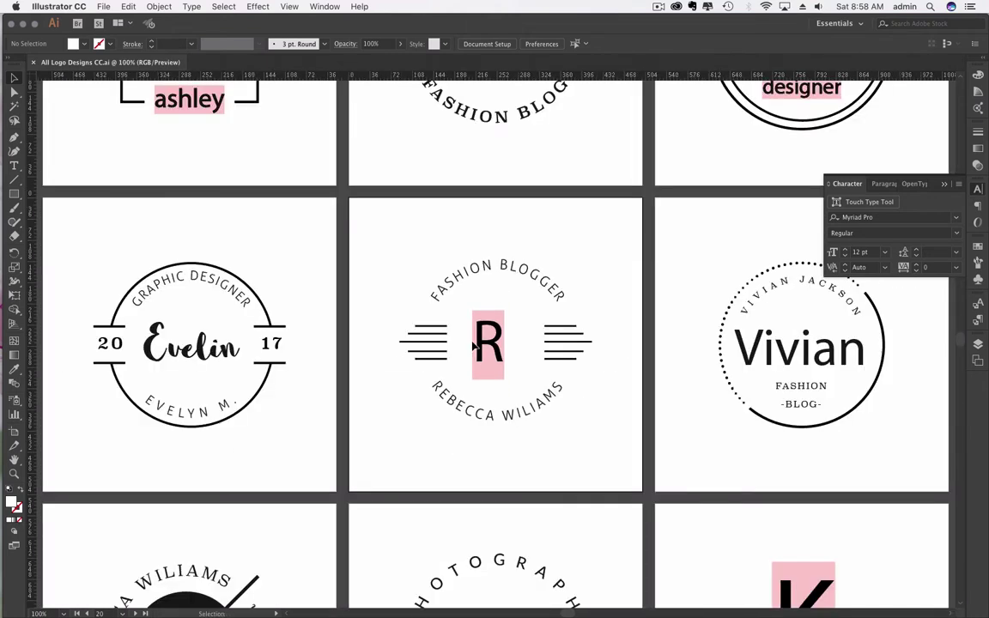
pyautogui.click(475, 346)
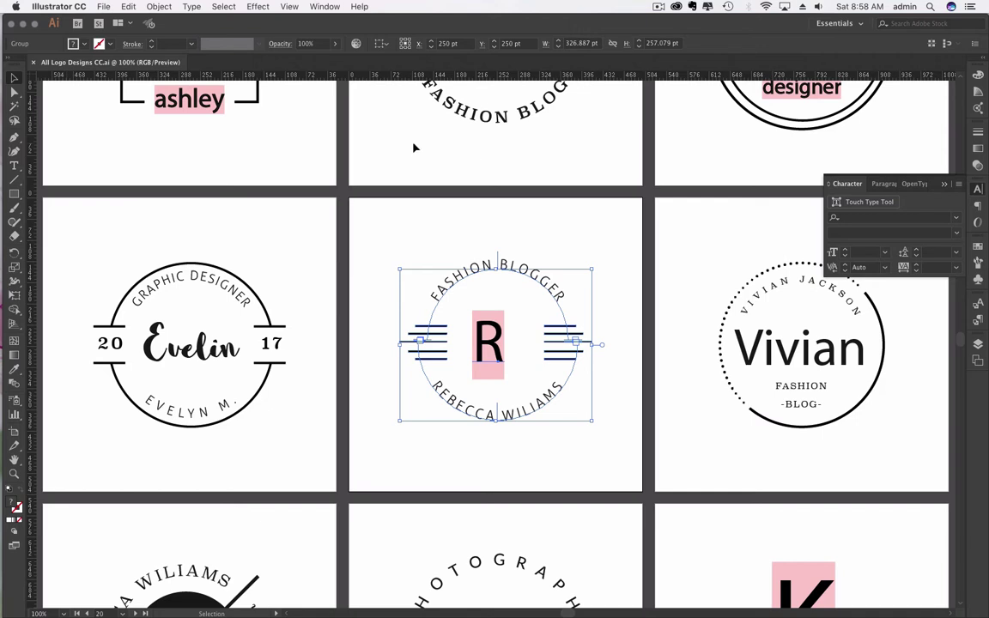
pyautogui.press('super+minus')
pyautogui.press('super+minus')
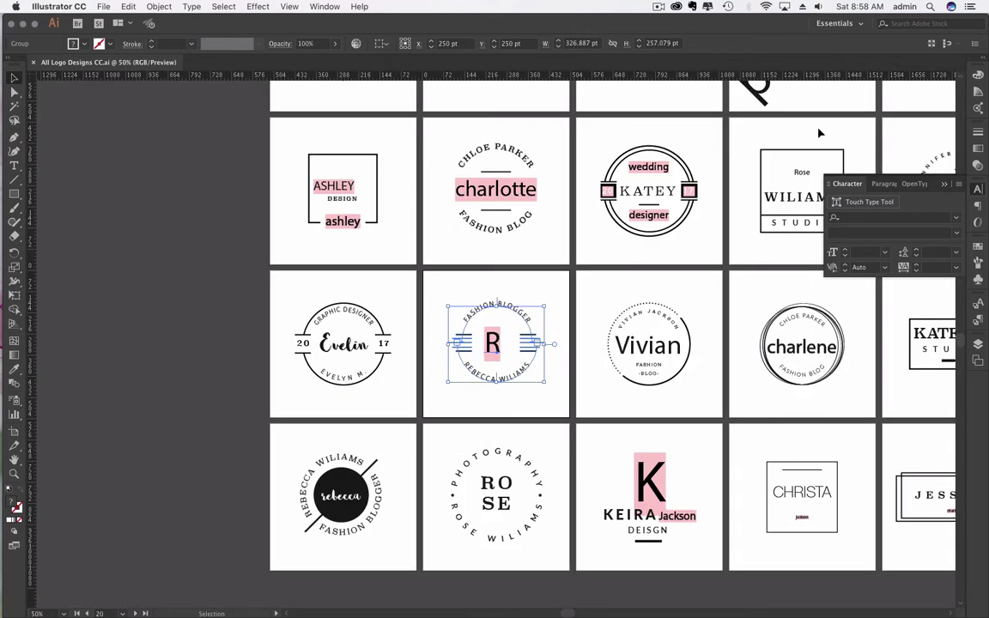
pyautogui.click(851, 174)
pyautogui.moveTo(5, 133)
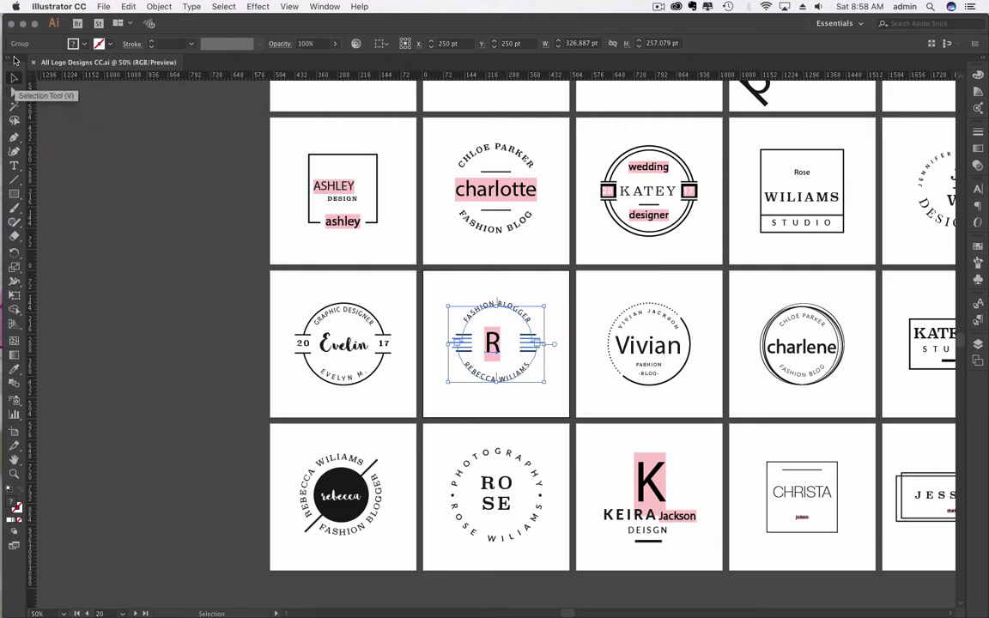
pyautogui.click(13, 167)
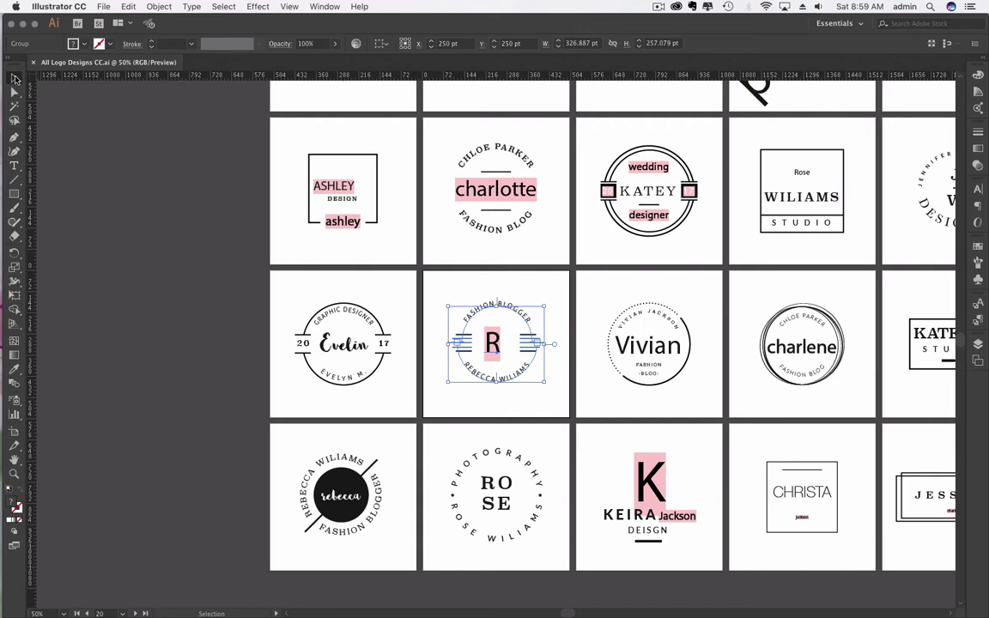
pyautogui.click(14, 76)
# Step: Try selecting the R logo's stripe lines and paths with the Direct Selection tool
pyautogui.click(214, 249)
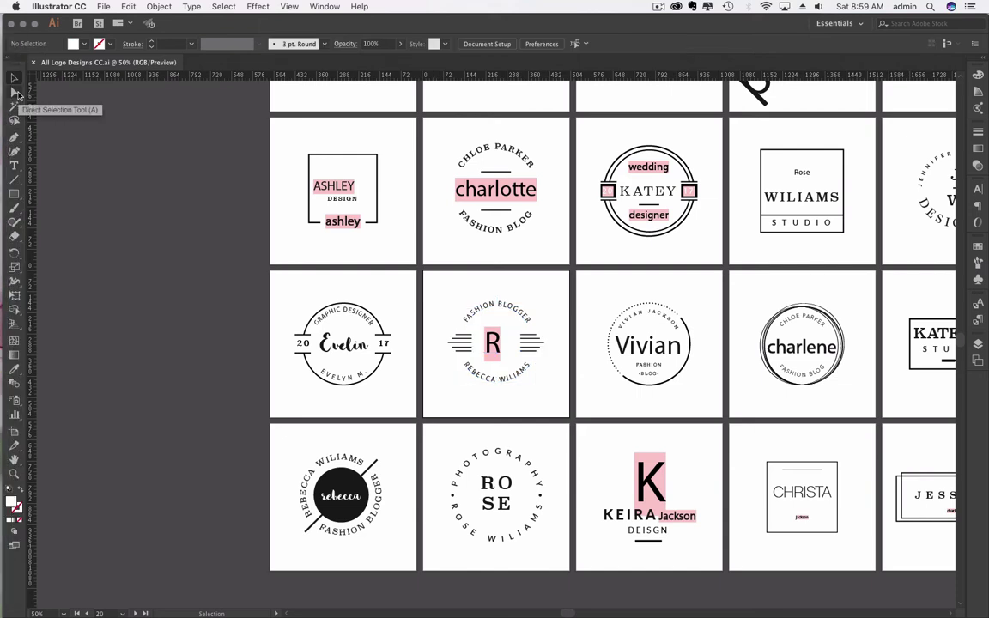
pyautogui.click(15, 94)
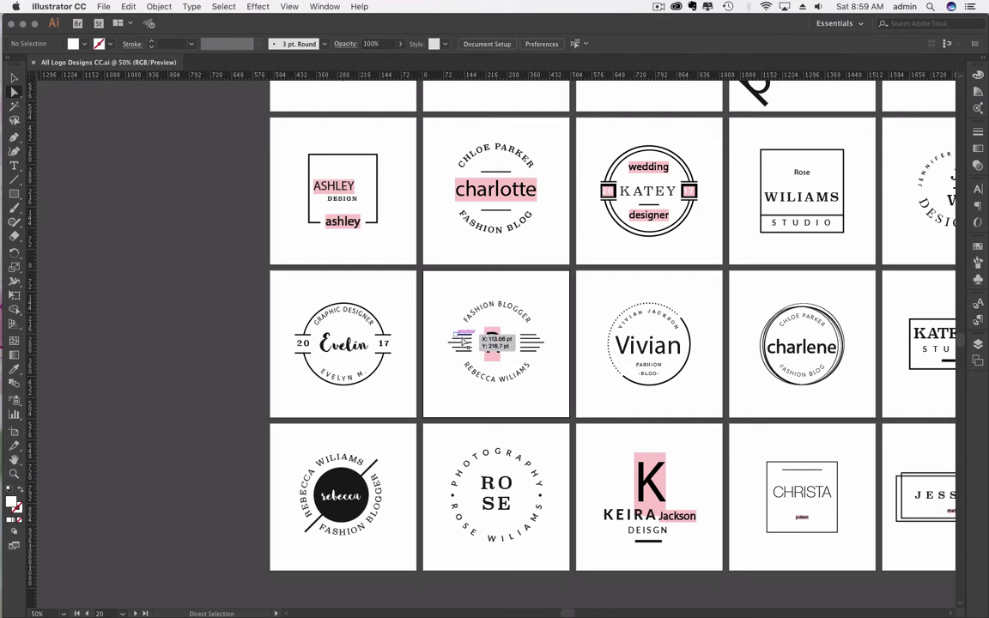
pyautogui.moveTo(414, 305); pyautogui.dragTo(456, 340)
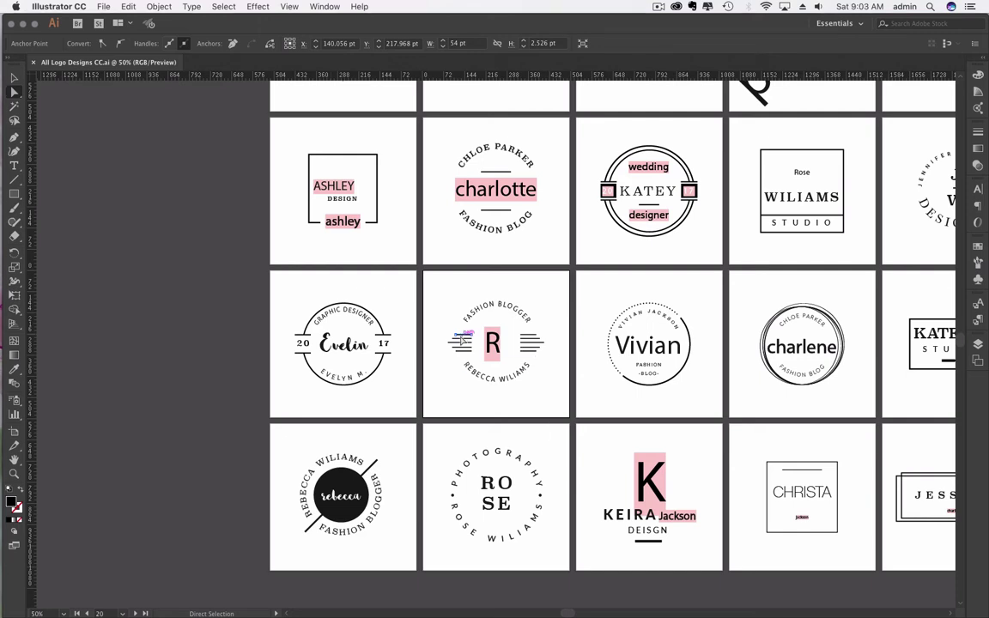
pyautogui.click(460, 348)
pyautogui.click(406, 275)
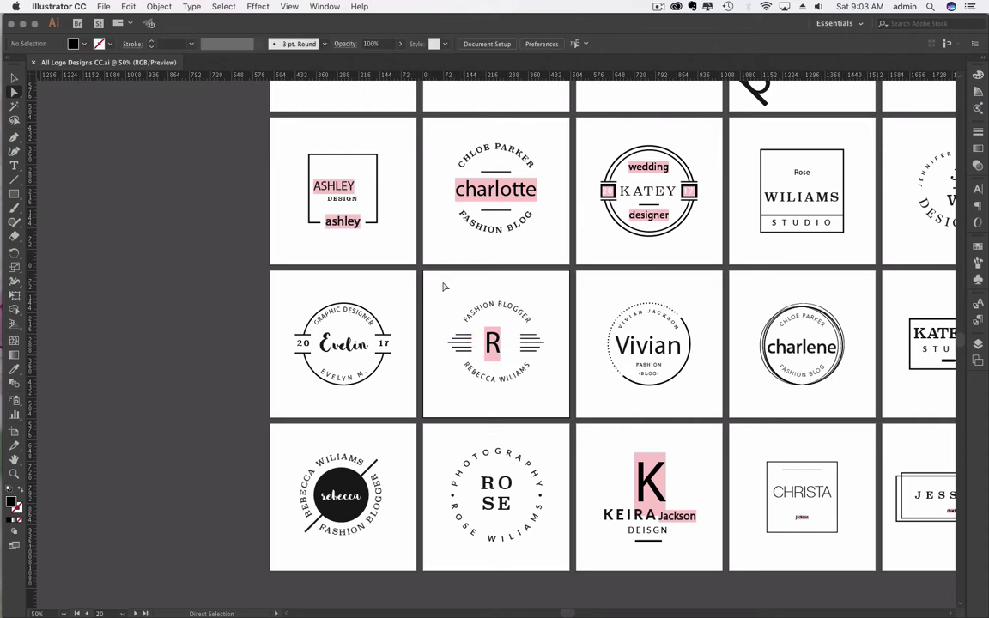
pyautogui.moveTo(434, 281); pyautogui.dragTo(539, 400)
pyautogui.click(545, 396)
pyautogui.moveTo(433, 279); pyautogui.dragTo(550, 402)
pyautogui.click(541, 381)
pyautogui.moveTo(431, 280); pyautogui.dragTo(556, 364)
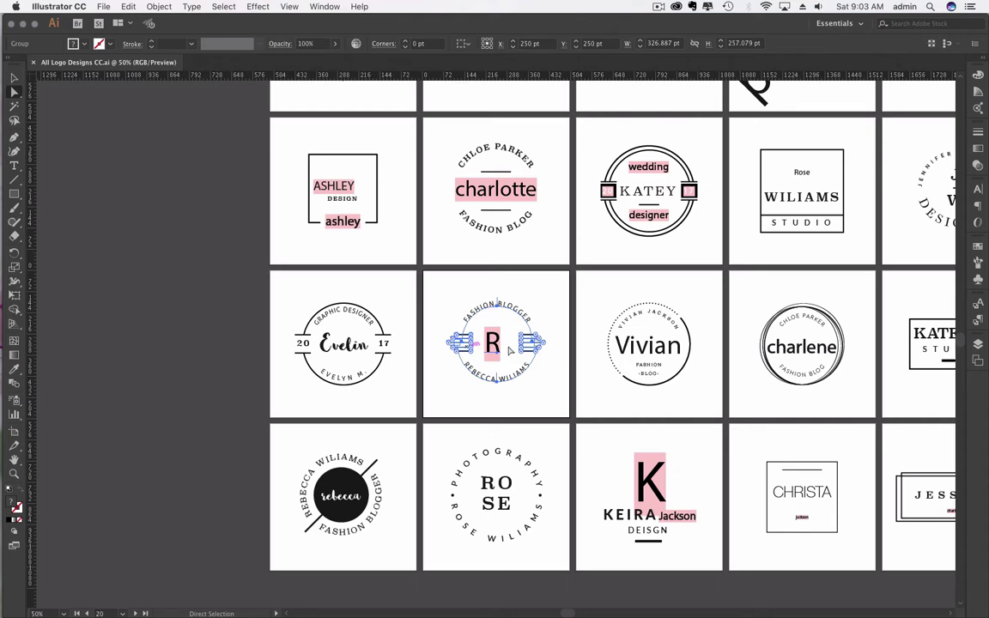
pyautogui.click(433, 313)
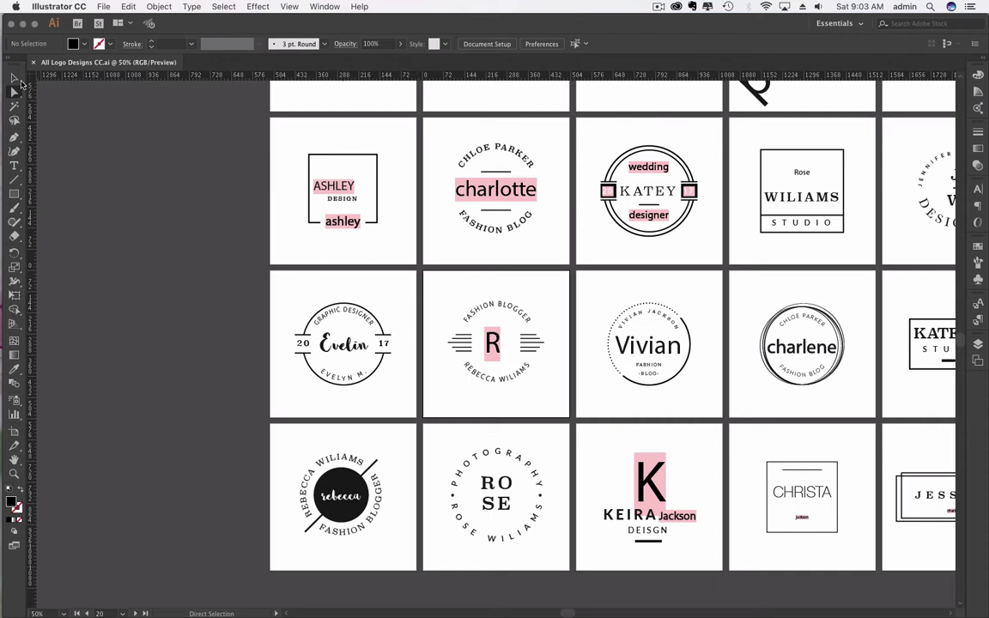
# Step: Select the entire R logo group with the Selection tool instead of just the R letter
pyautogui.click(13, 79)
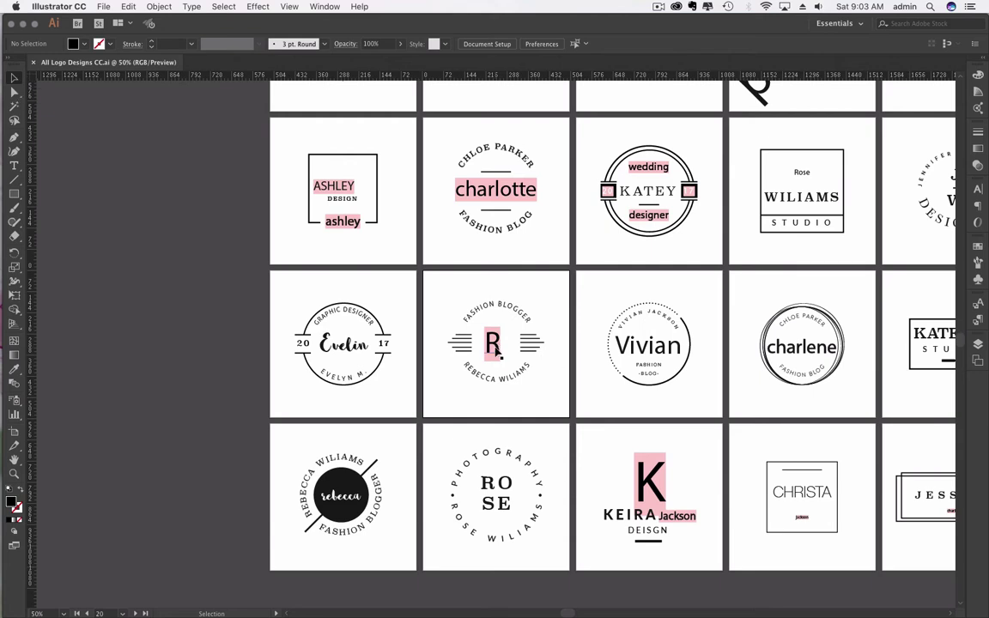
pyautogui.click(14, 91)
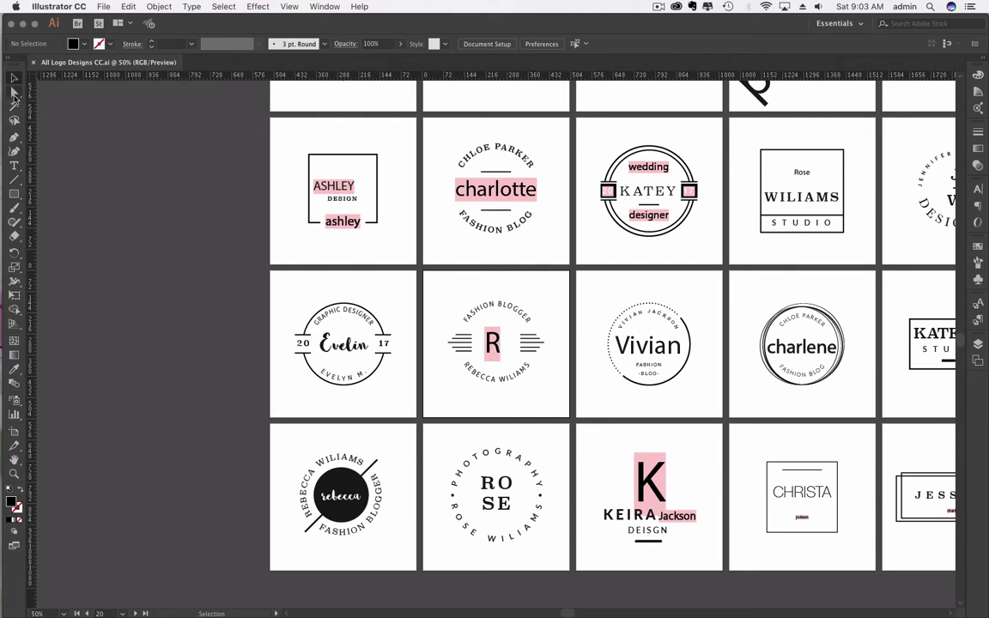
pyautogui.click(492, 359)
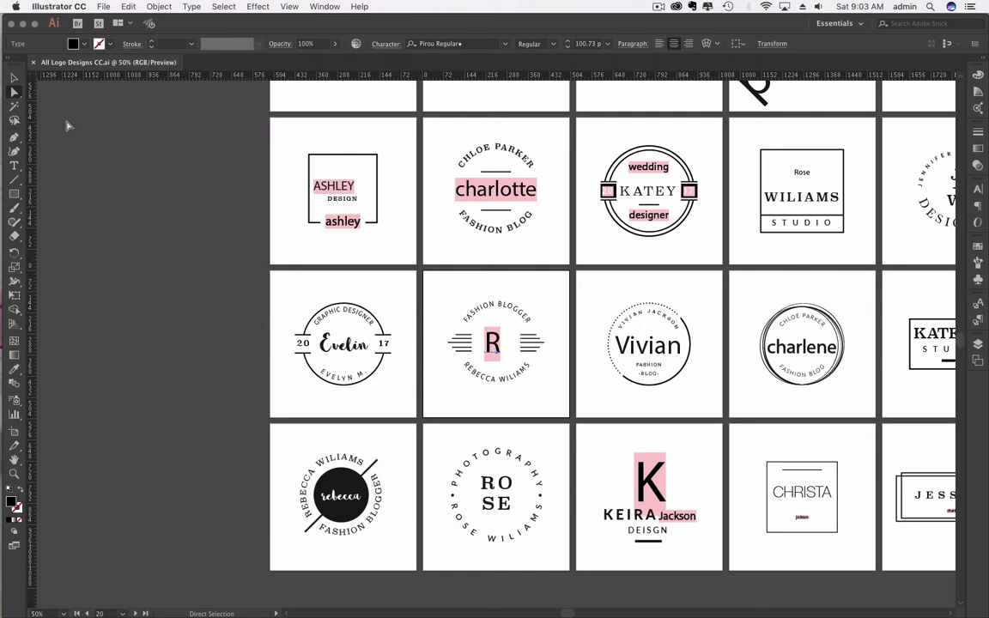
pyautogui.click(14, 77)
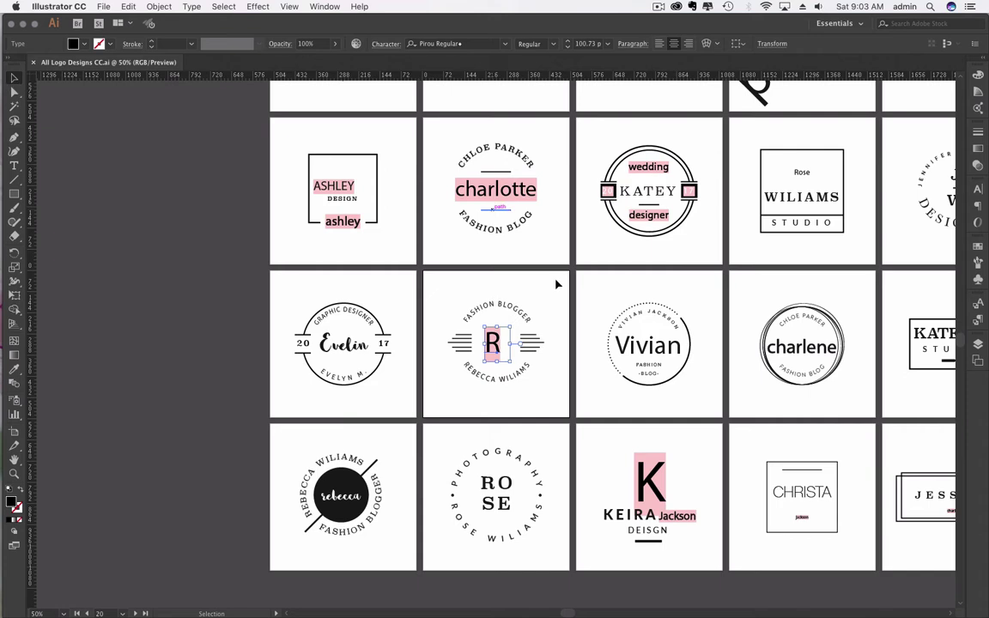
pyautogui.click(492, 319)
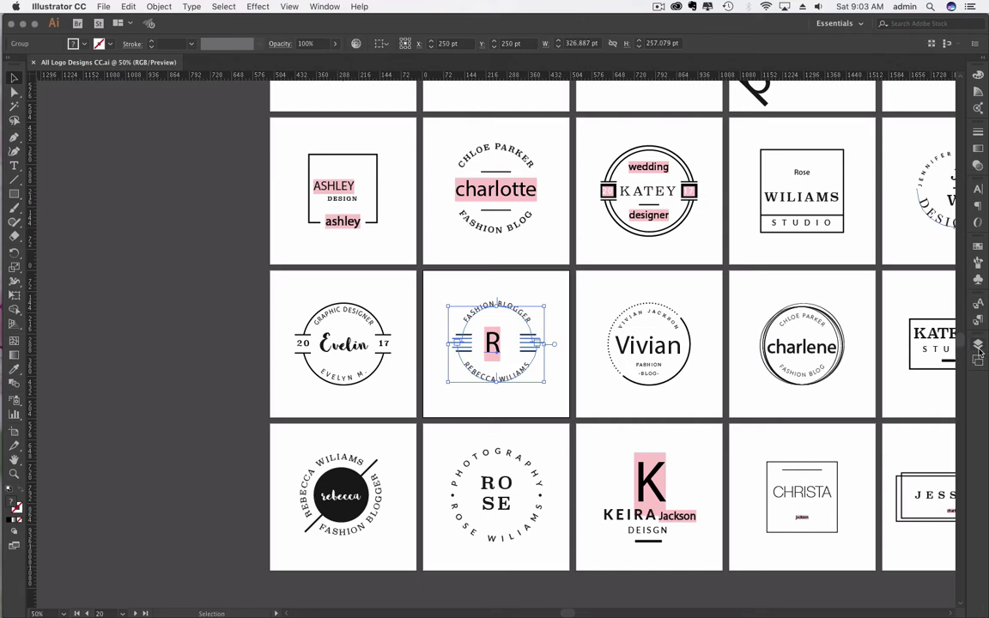
# Step: Show the Layers panel with Layer 1 expanded to reveal its logo groups
pyautogui.click(979, 347)
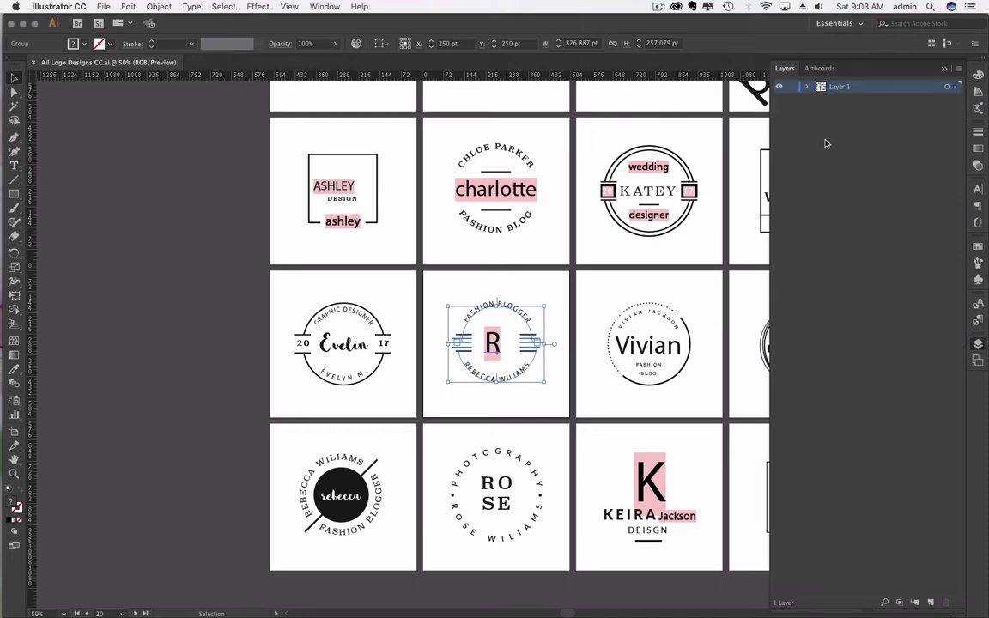
pyautogui.click(806, 86)
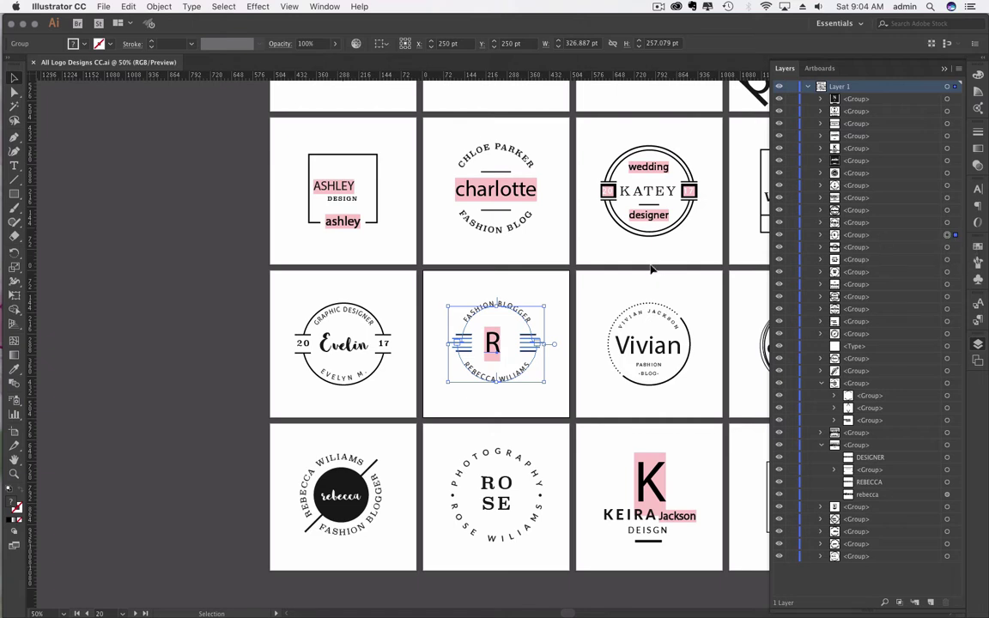
pyautogui.press('a')
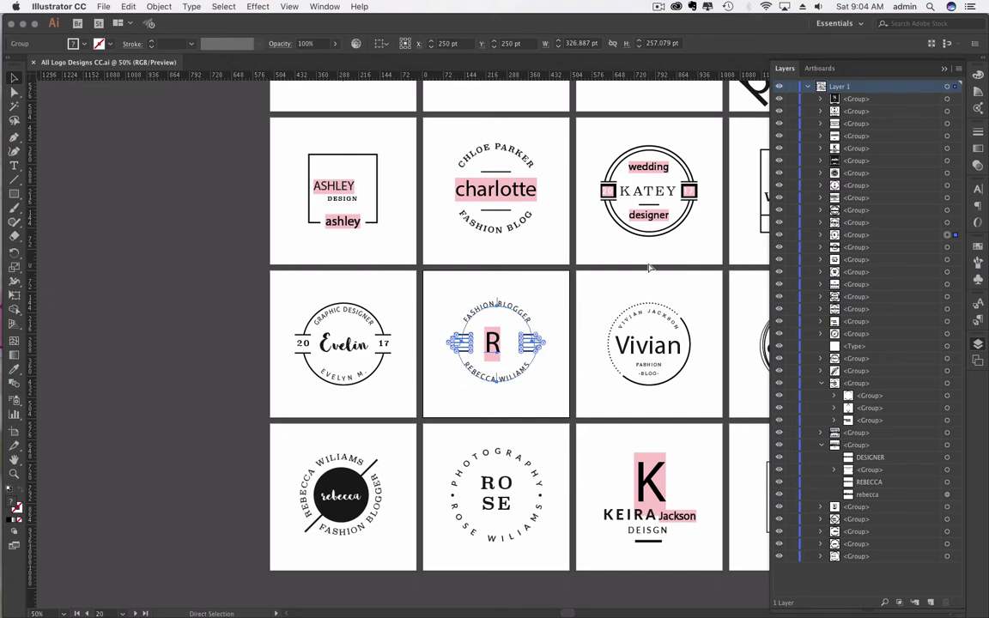
pyautogui.press('v')
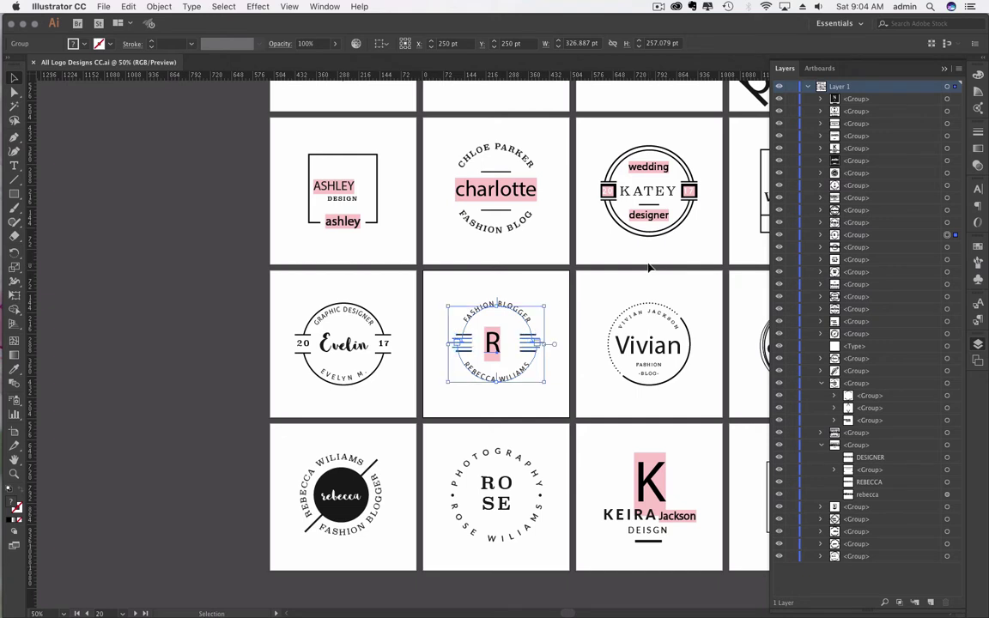
pyautogui.press('a')
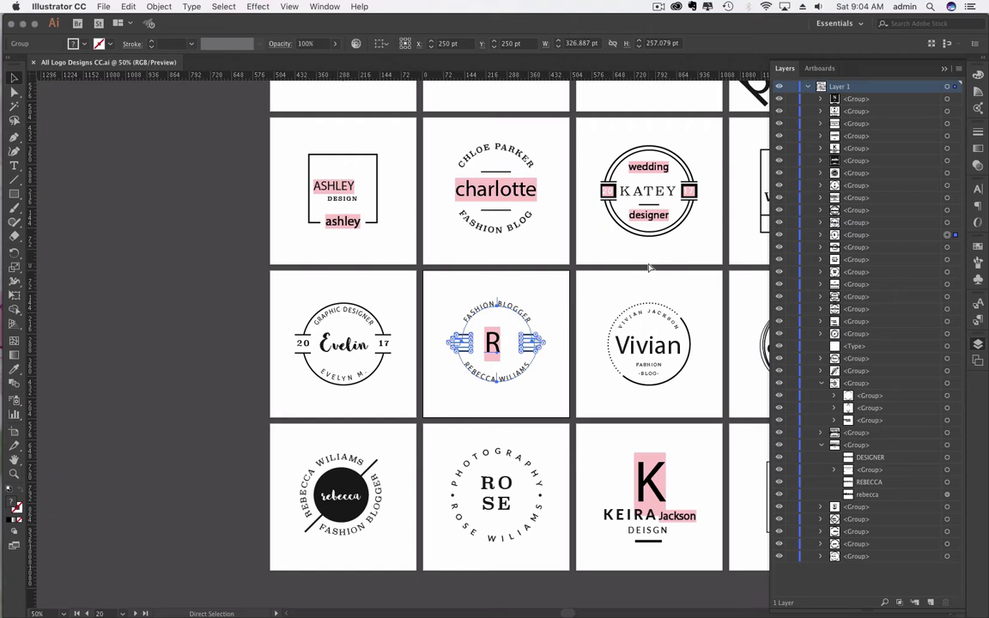
# Step: Start a new document in Pixels with a 1000 px width and height
pyautogui.press('super+n')
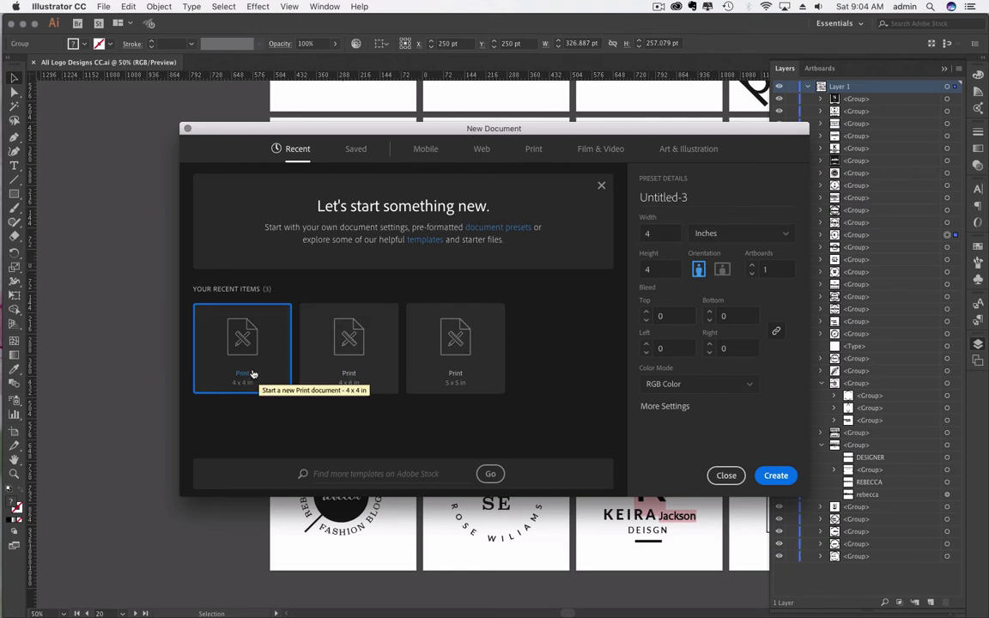
pyautogui.click(755, 233)
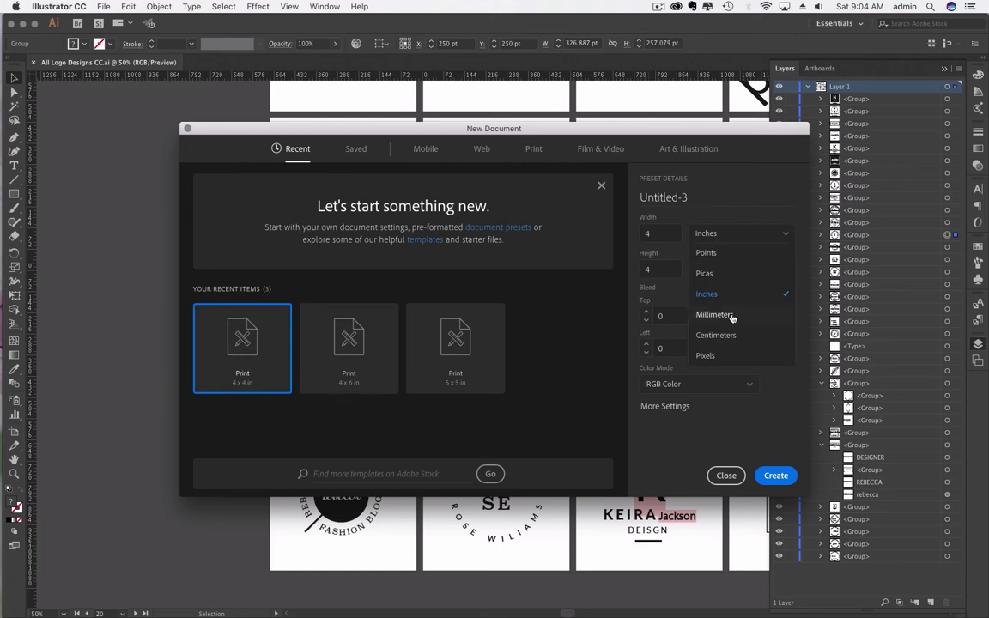
pyautogui.click(730, 356)
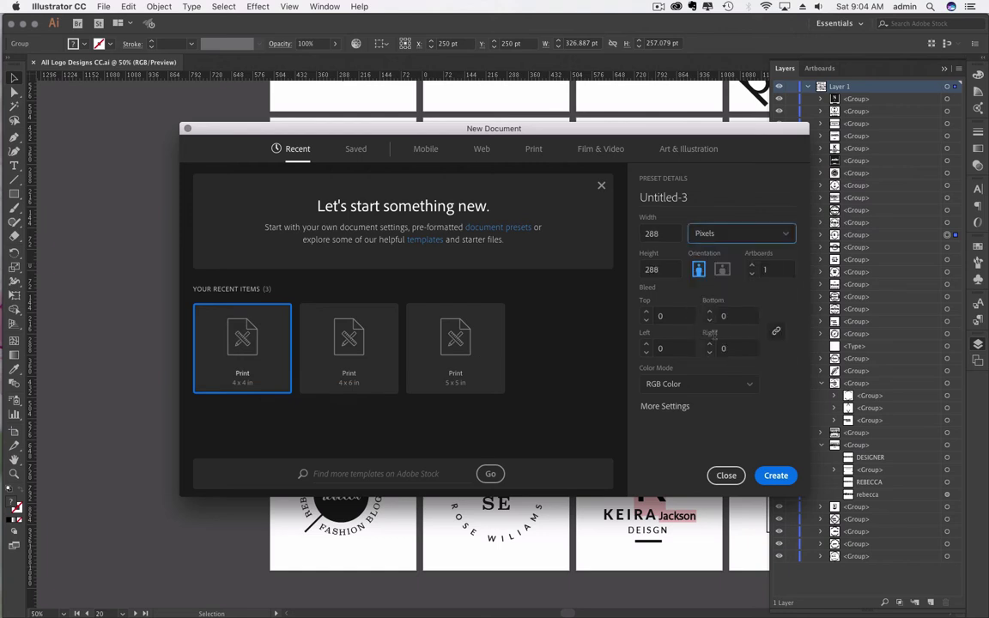
pyautogui.doubleClick(674, 233)
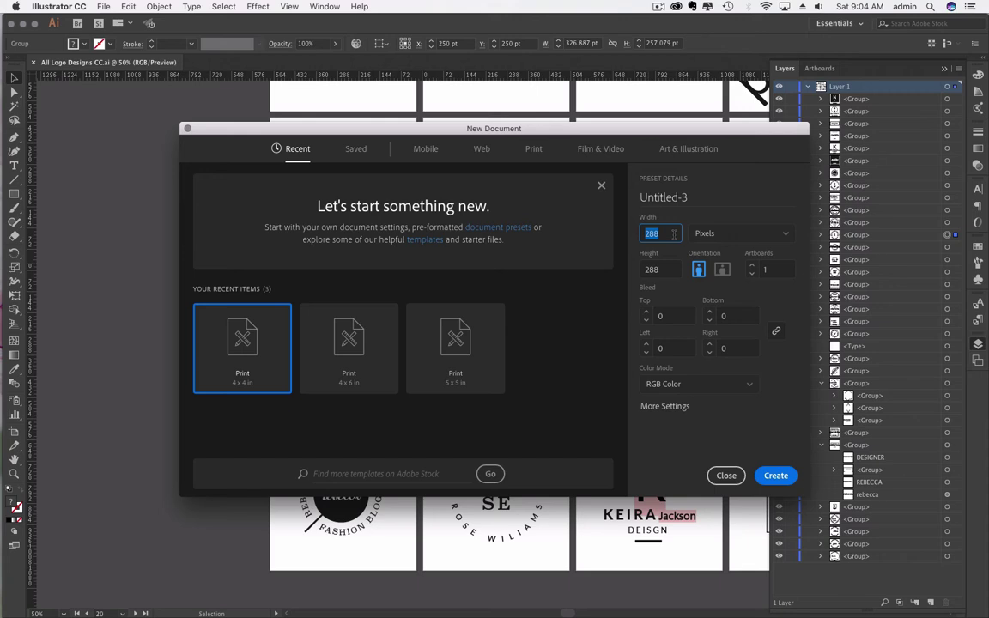
pyautogui.write('1000')
pyautogui.press('Tab')
pyautogui.write('1')
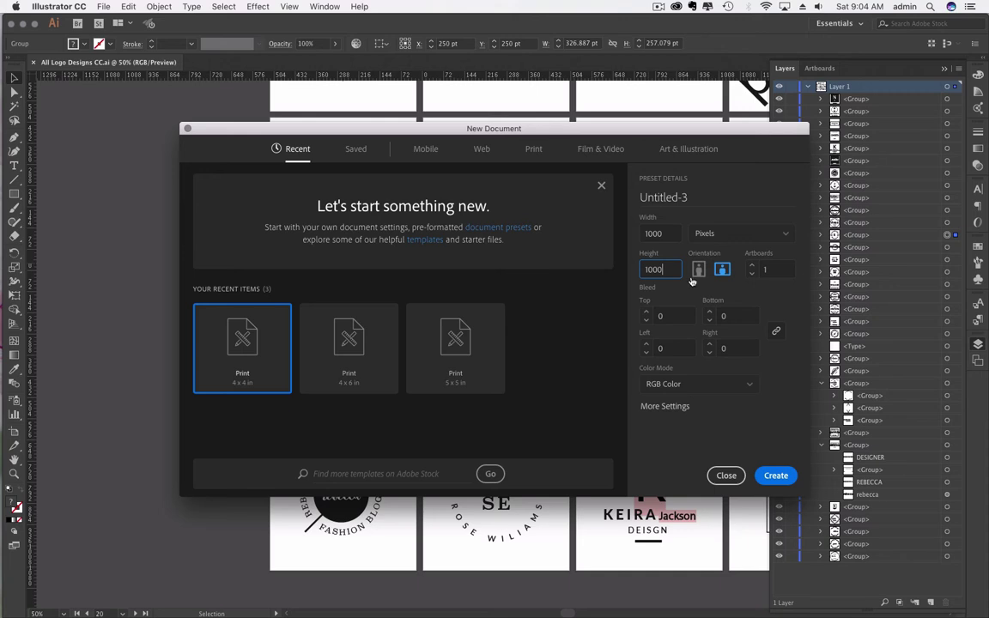
# Step: Keep Pixels units and name the document 'Logo' followed by the client's name
pyautogui.click(704, 233)
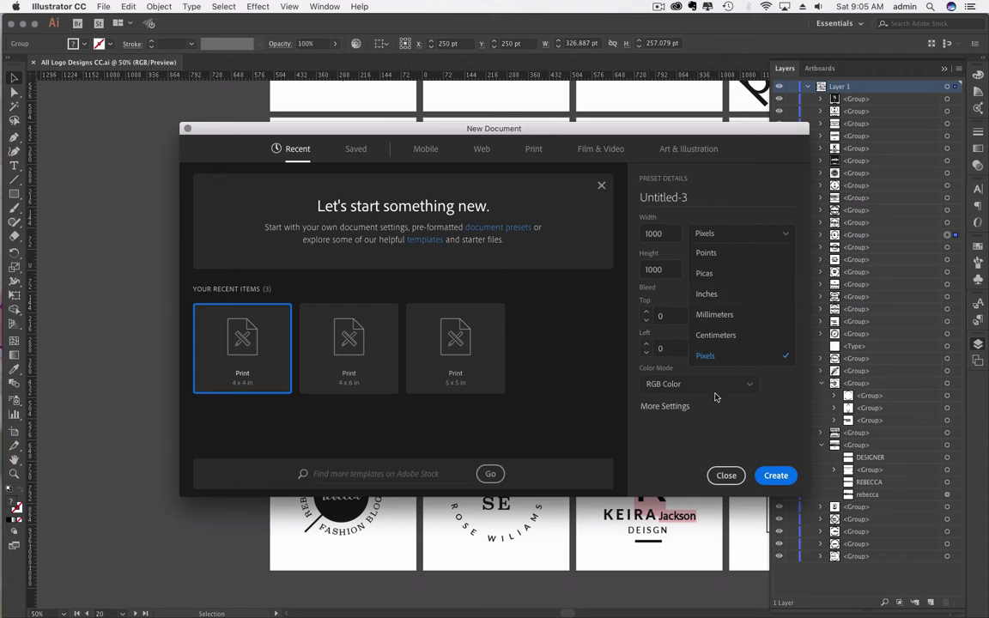
pyautogui.click(736, 198)
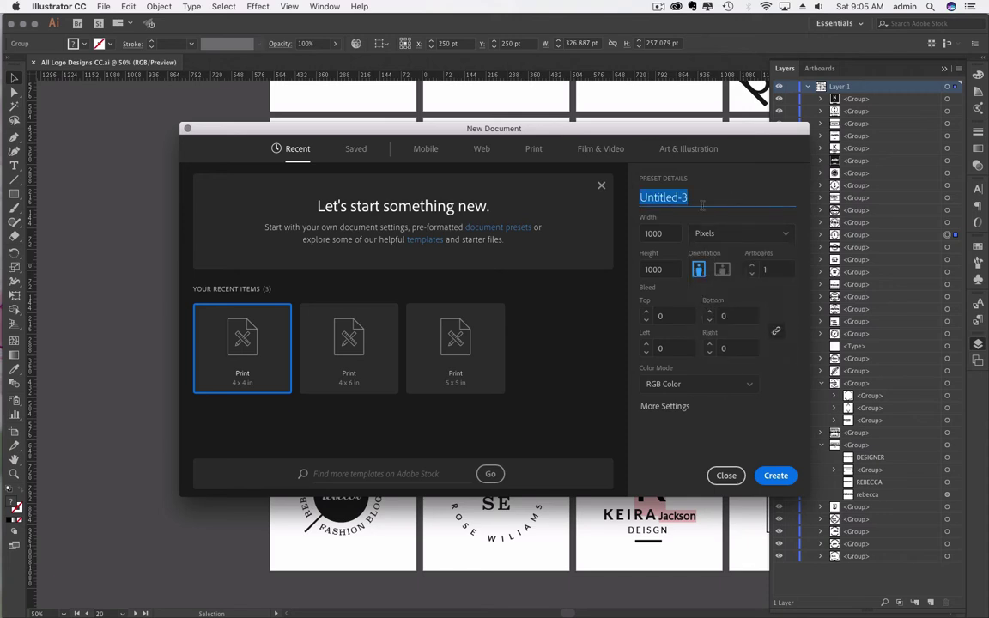
pyautogui.write('Logo')
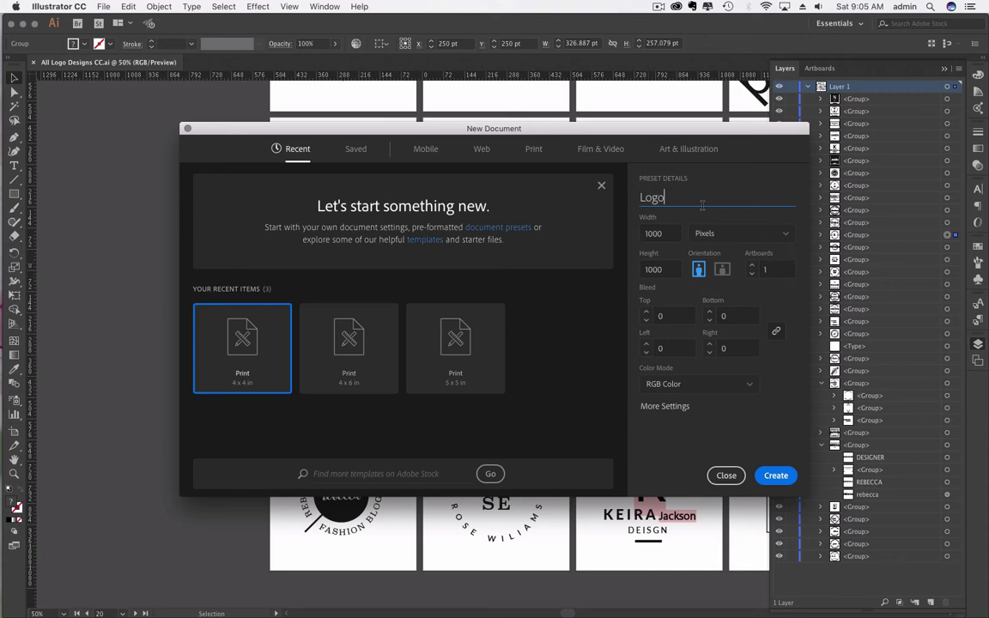
pyautogui.press('BackSpace')
pyautogui.write('o')
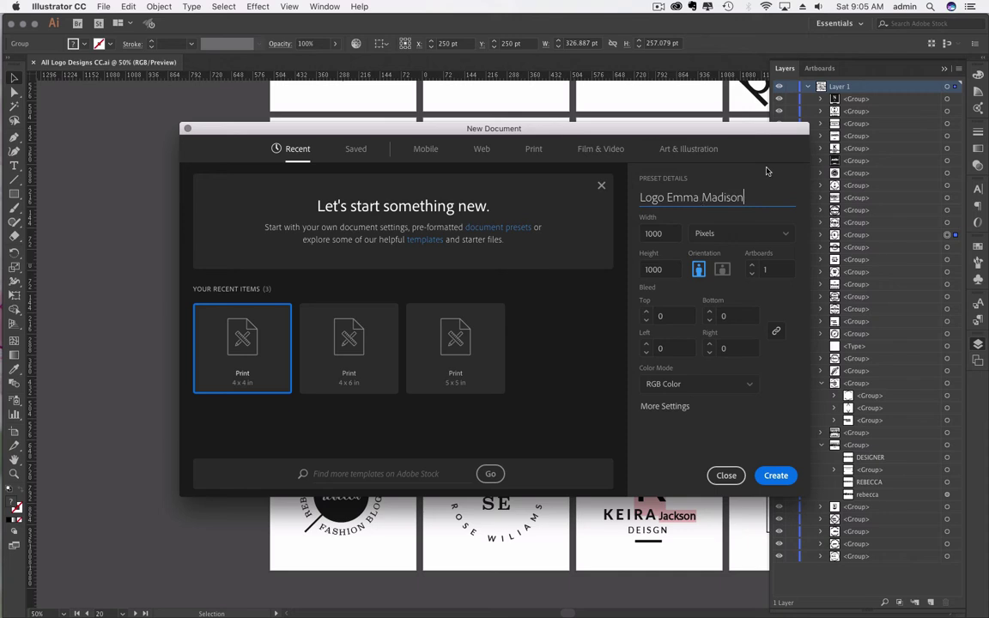
# Step: Finish the name, create the 1000 px document, and paste the R logo onto it
pyautogui.click(770, 477)
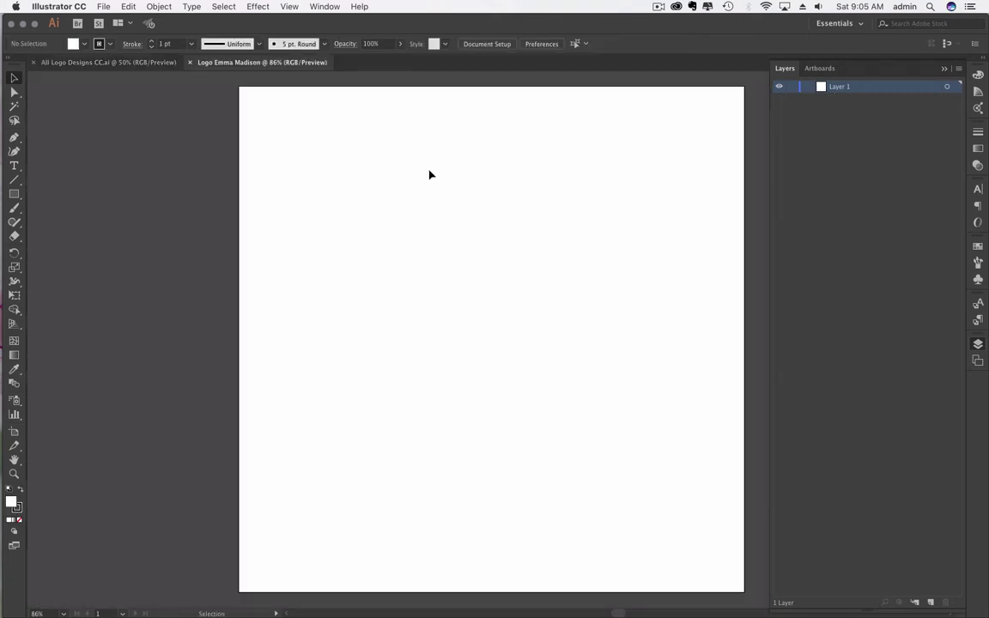
pyautogui.press('super+v')
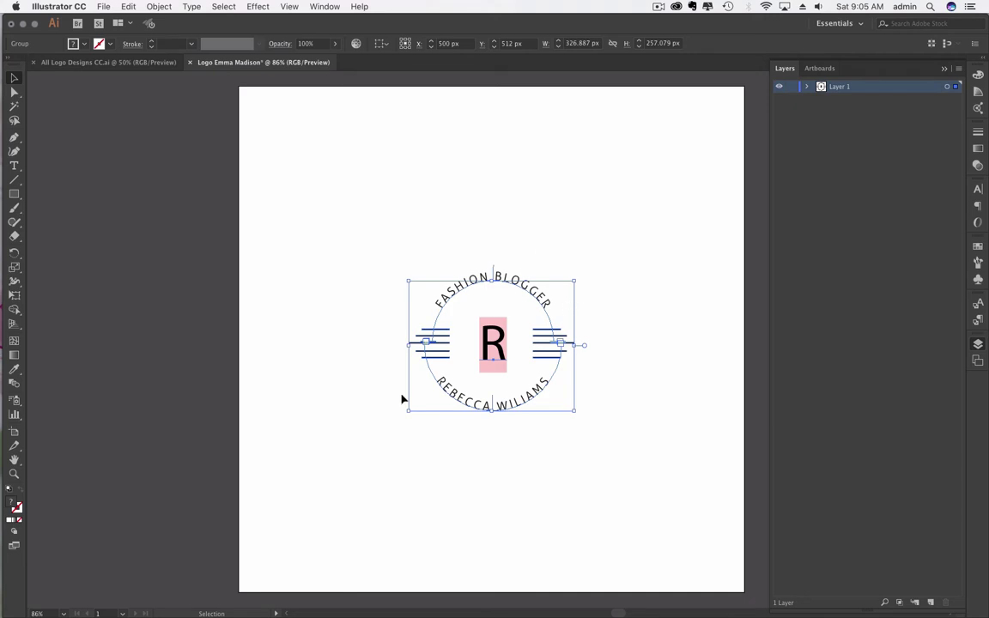
pyautogui.click(610, 213)
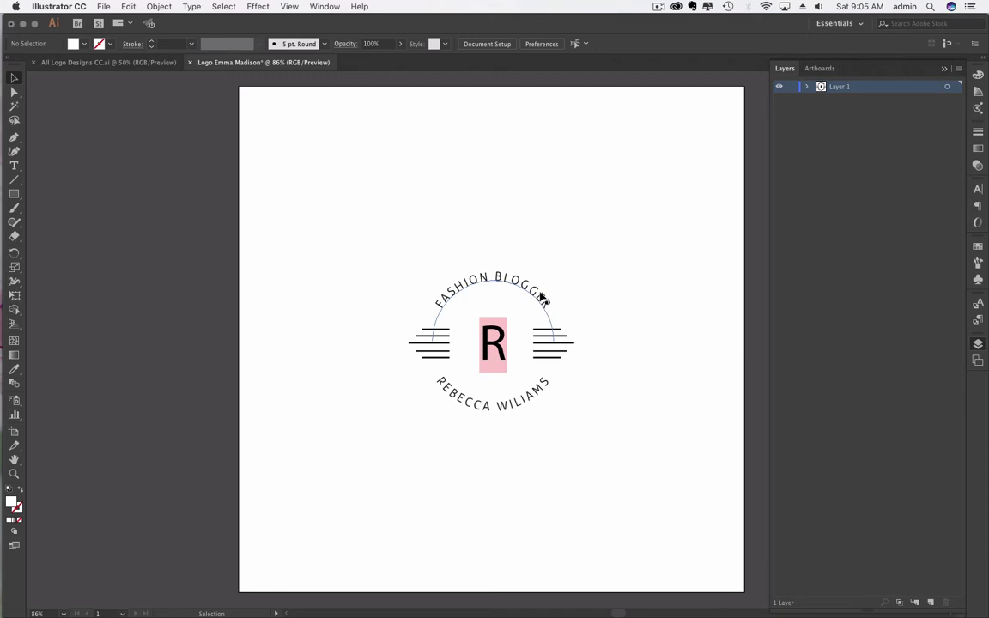
# Step: Zoom in closely on the R letter's edge, then back out to the whole logo
pyautogui.press('super+equal')
pyautogui.press('super+equal')
pyautogui.press('super+equal')
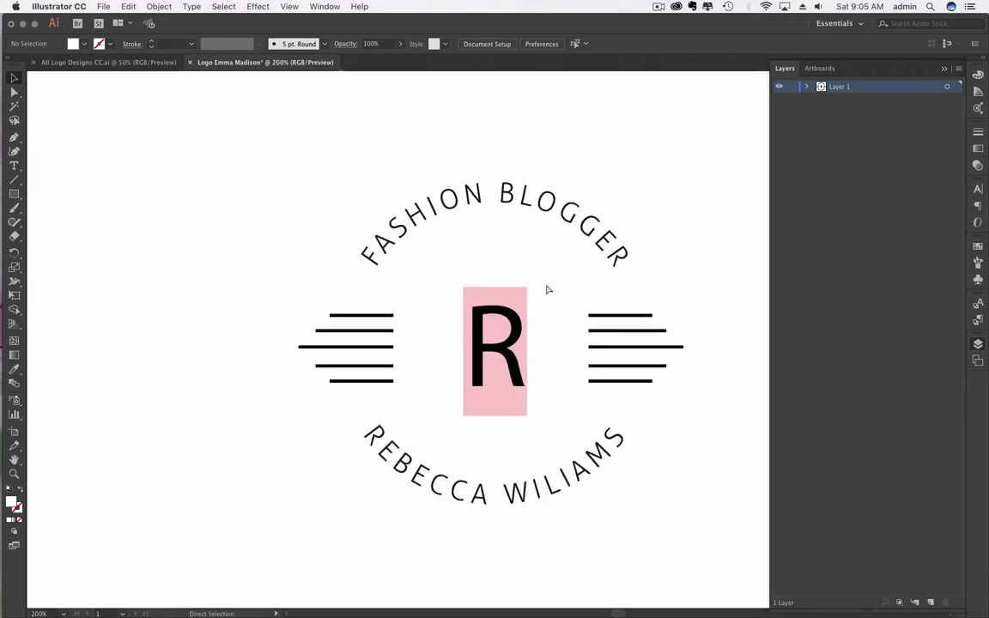
pyautogui.press('super+equal')
pyautogui.press('super+equal')
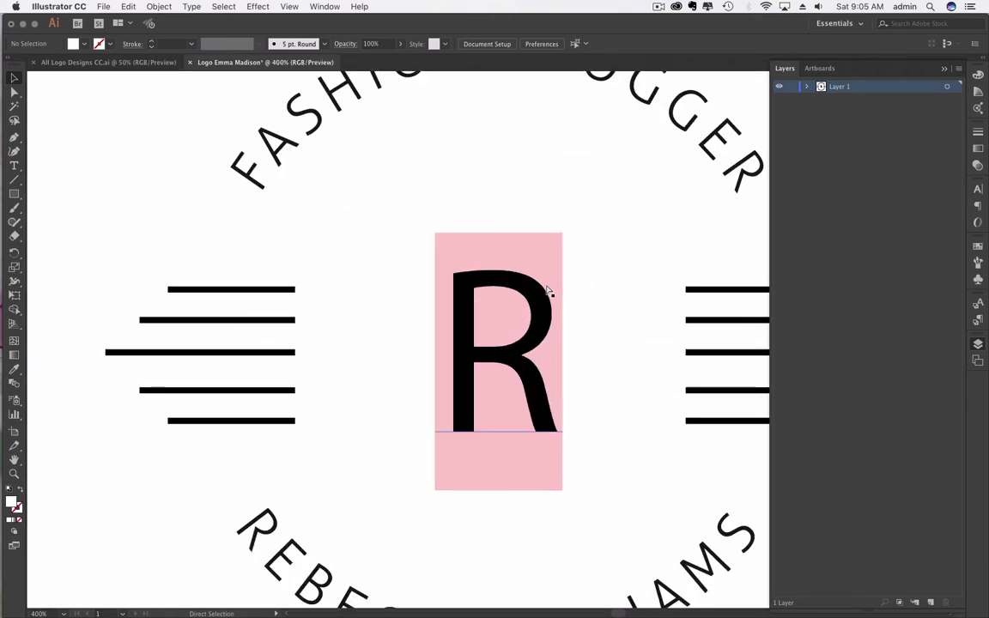
pyautogui.press('super')
pyautogui.press('super+equal')
pyautogui.press('super+equal')
pyautogui.press('super+equal')
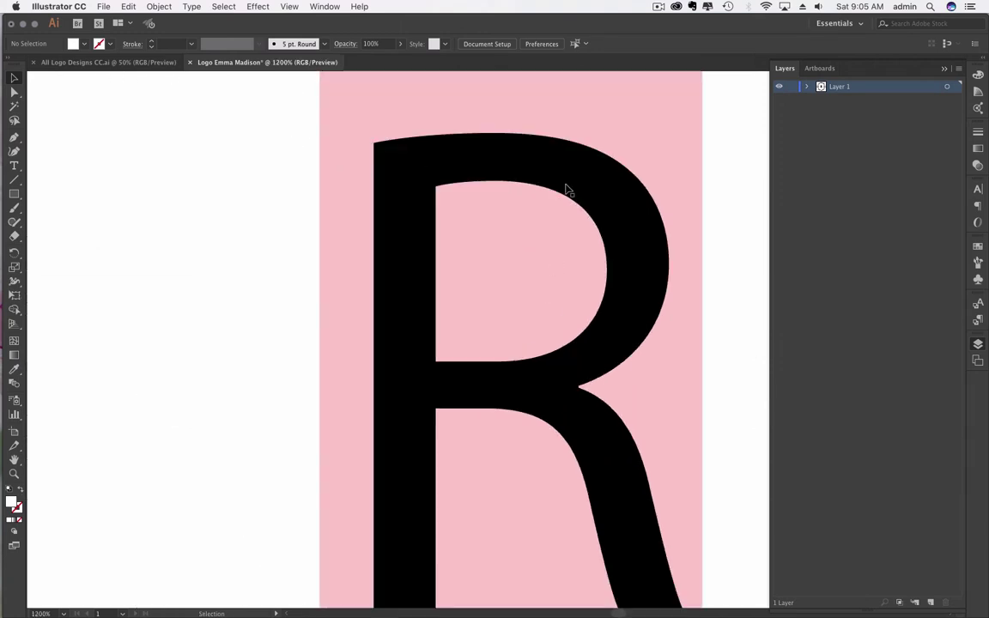
pyautogui.press('super')
pyautogui.press('super+equal')
pyautogui.press('super+equal')
pyautogui.press('super+equal')
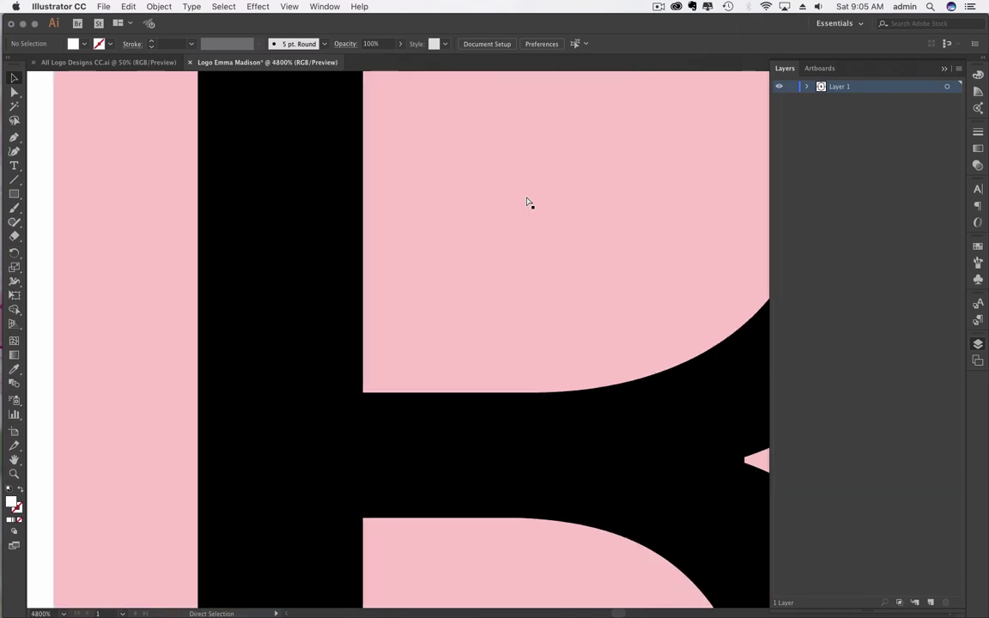
pyautogui.press('super+equal')
pyautogui.press('super+minus')
pyautogui.press('super+minus')
pyautogui.press('super+minus')
pyautogui.press('super+minus')
pyautogui.press('super+minus')
pyautogui.press('super+minus')
pyautogui.press('super+minus')
pyautogui.press('super+minus')
pyautogui.press('super+minus')
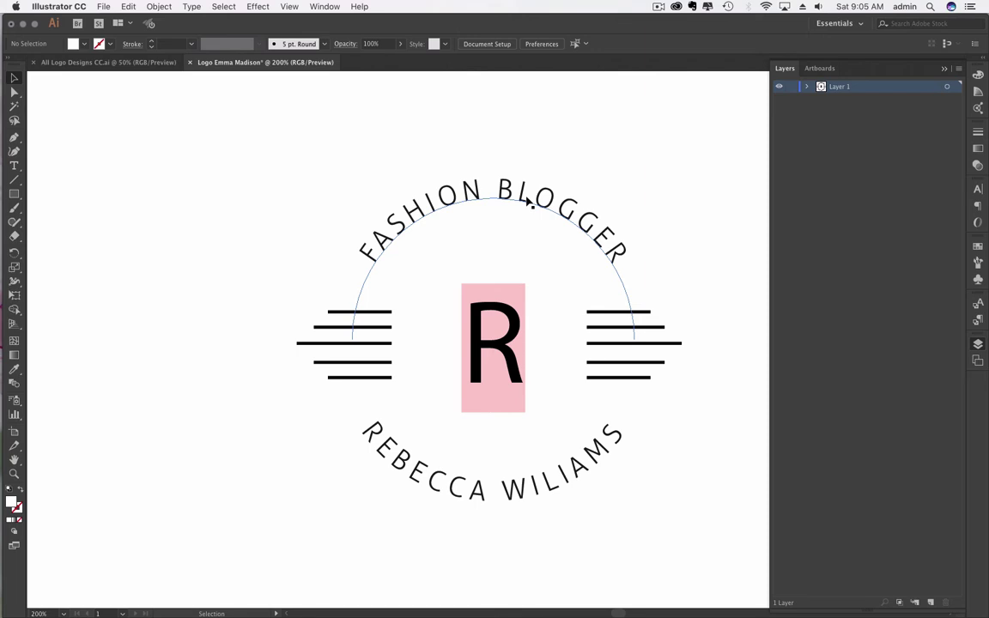
pyautogui.press('v')
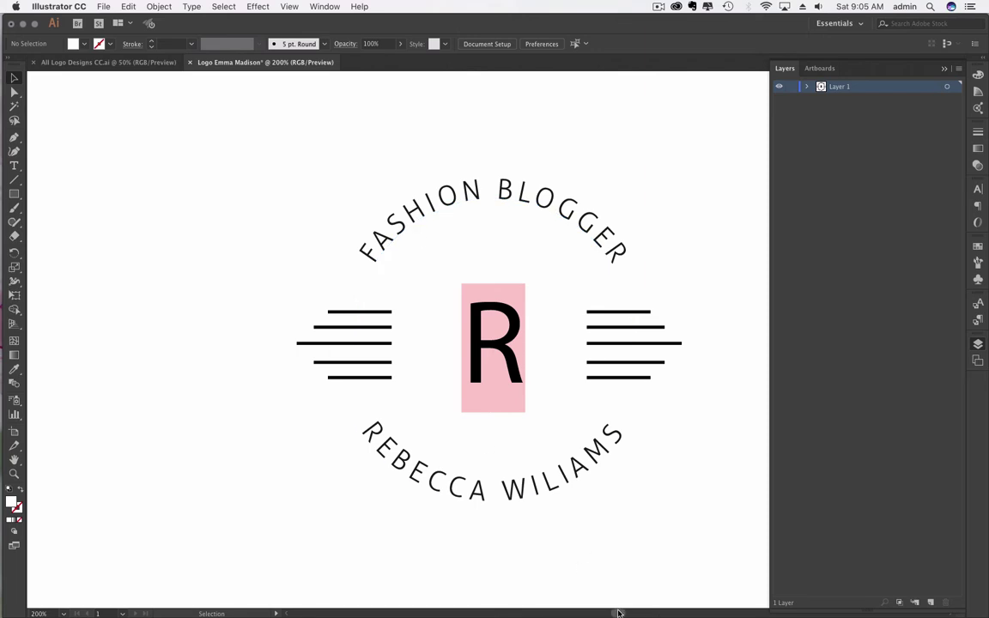
# Step: Select the logo's R with the Type tool, check its Pirou Regular font, and open the Character panel
pyautogui.hscroll(3, 433, 339)
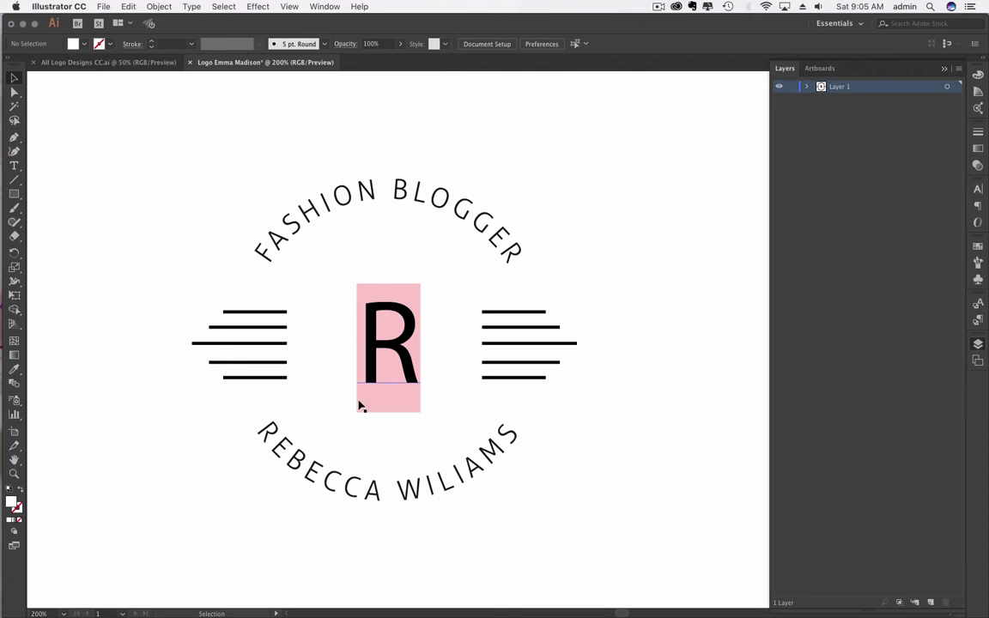
pyautogui.click(410, 322)
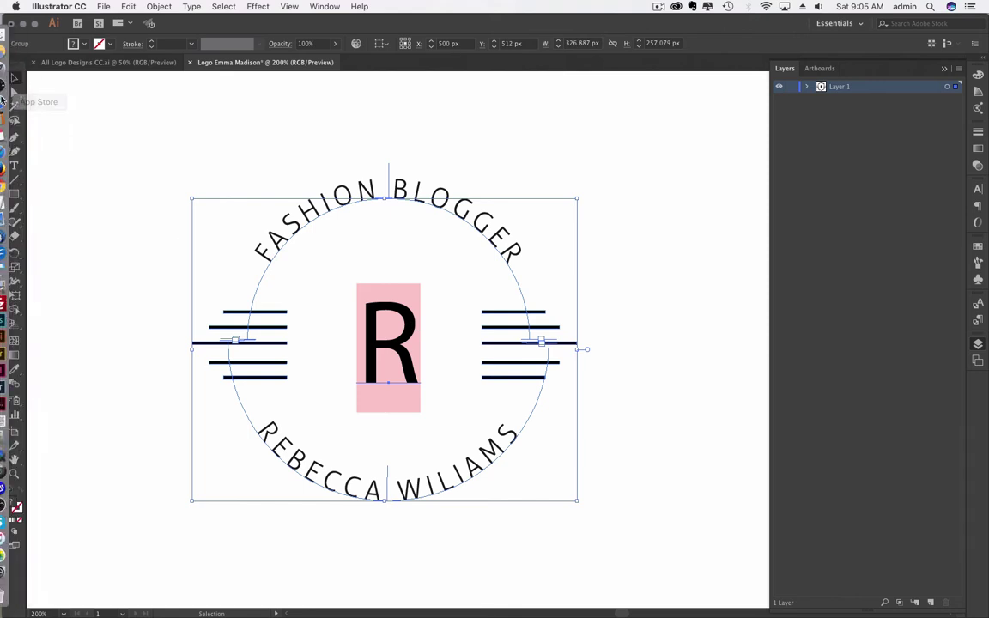
pyautogui.click(14, 166)
pyautogui.press('super+shift+a')
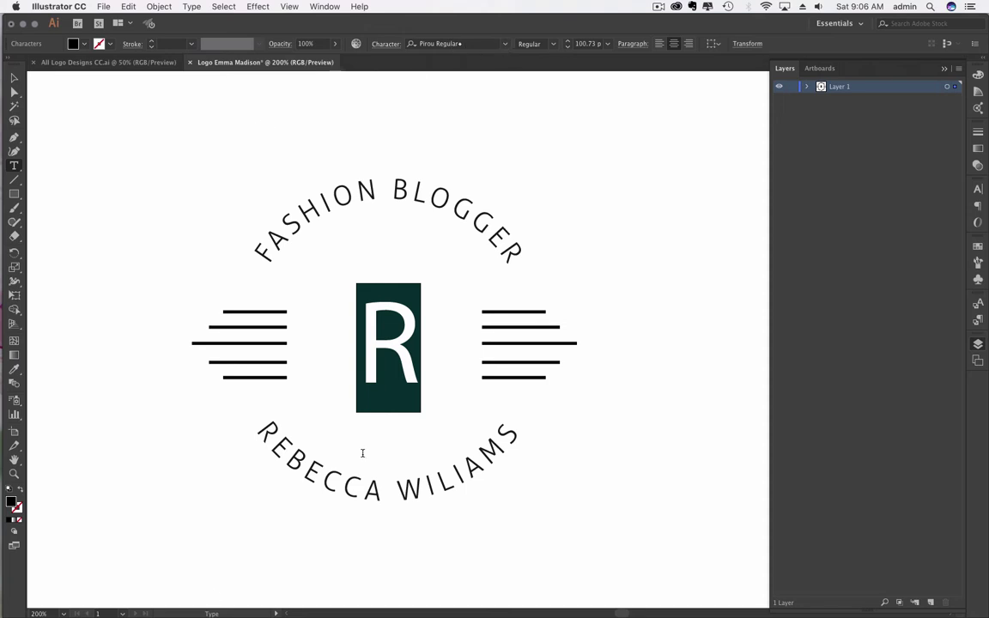
pyautogui.click(505, 45)
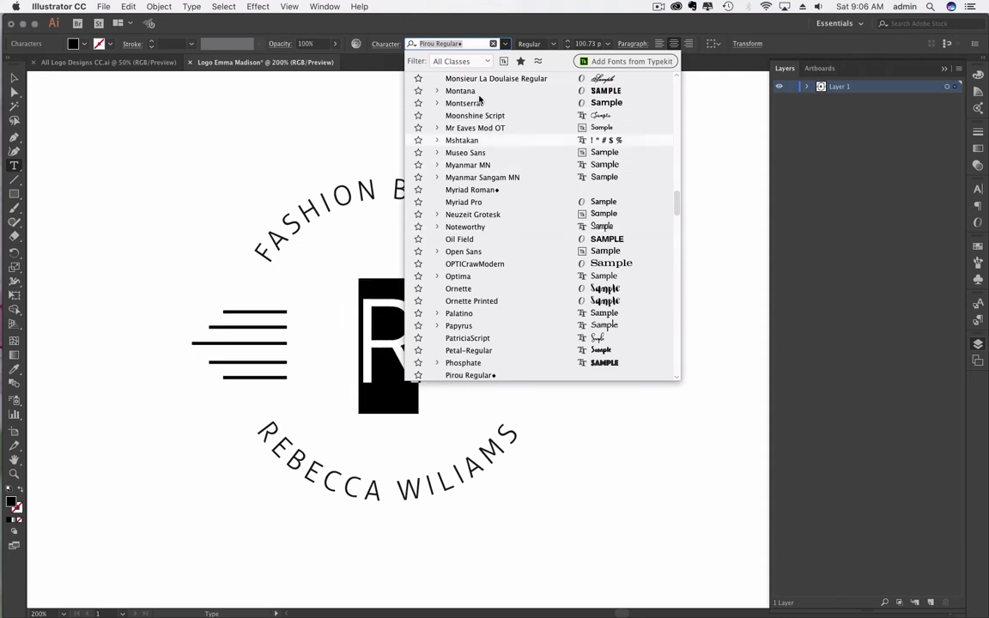
pyautogui.press('Escape')
pyautogui.click(658, 7)
pyautogui.click(682, 31)
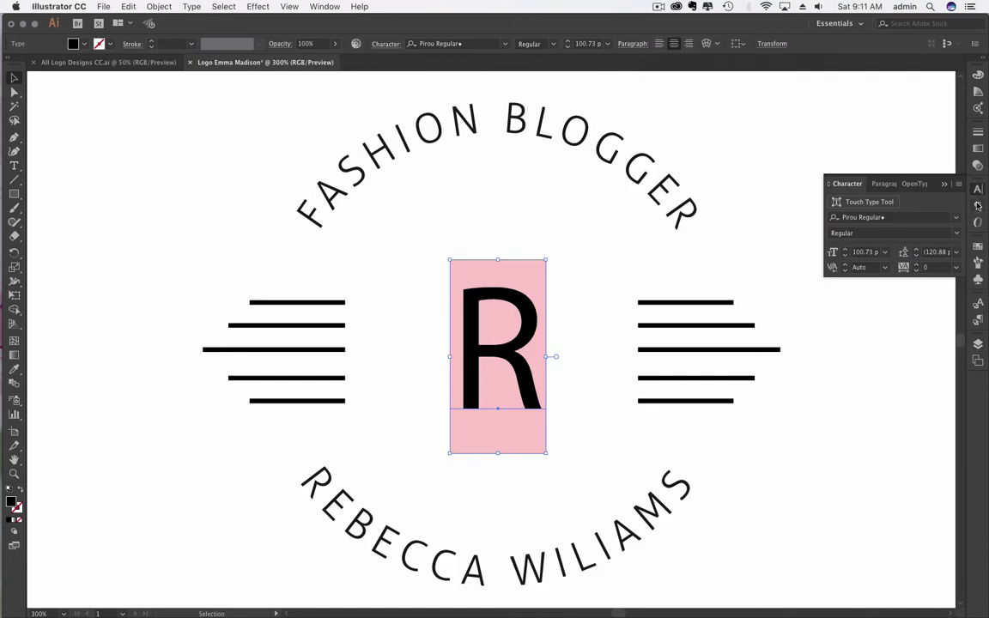
# Step: Browse the Control and Character panel font lists, leaving the R's font unchanged
pyautogui.click(504, 43)
pyautogui.click(504, 44)
pyautogui.click(957, 220)
pyautogui.click(957, 220)
pyautogui.click(956, 219)
pyautogui.click(957, 220)
pyautogui.click(956, 219)
pyautogui.click(957, 220)
pyautogui.click(956, 220)
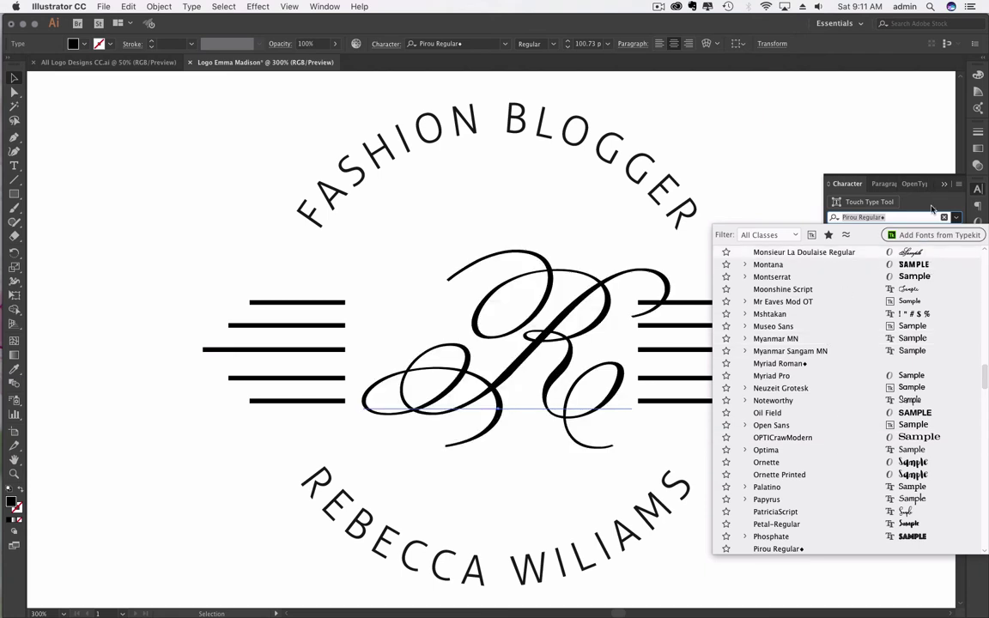
pyautogui.press('Escape')
# Step: Try Isabella on the R monogram, then settle on Adelicia Script
pyautogui.click(456, 43)
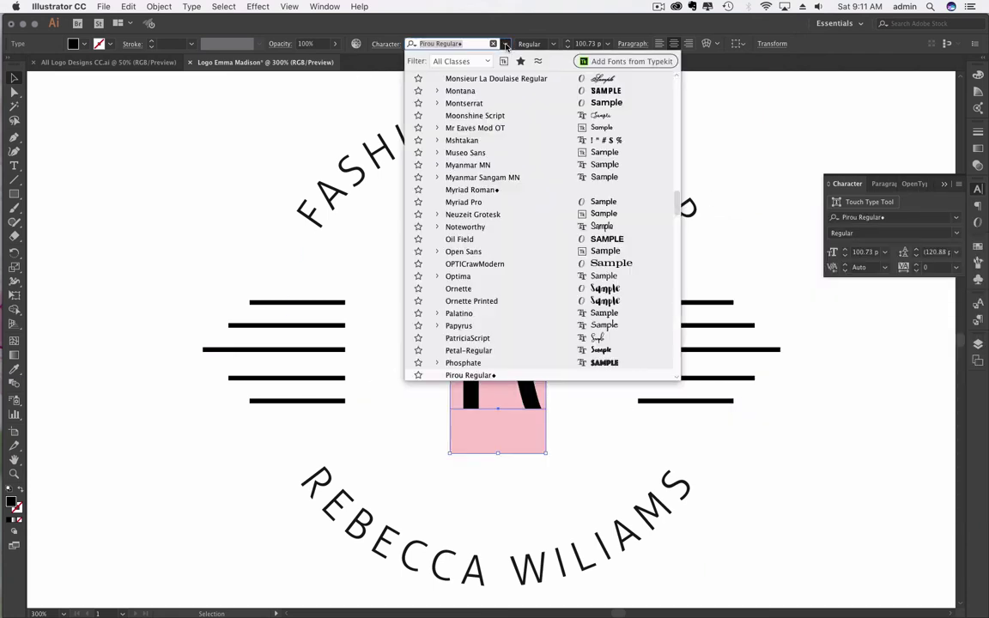
pyautogui.scroll(15, 522, 181)
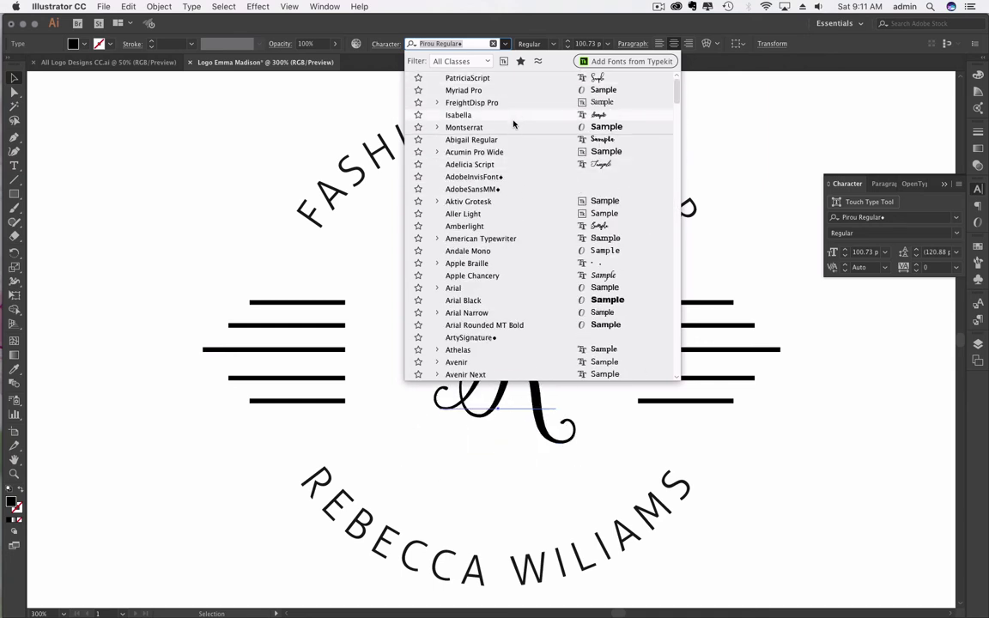
pyautogui.click(513, 117)
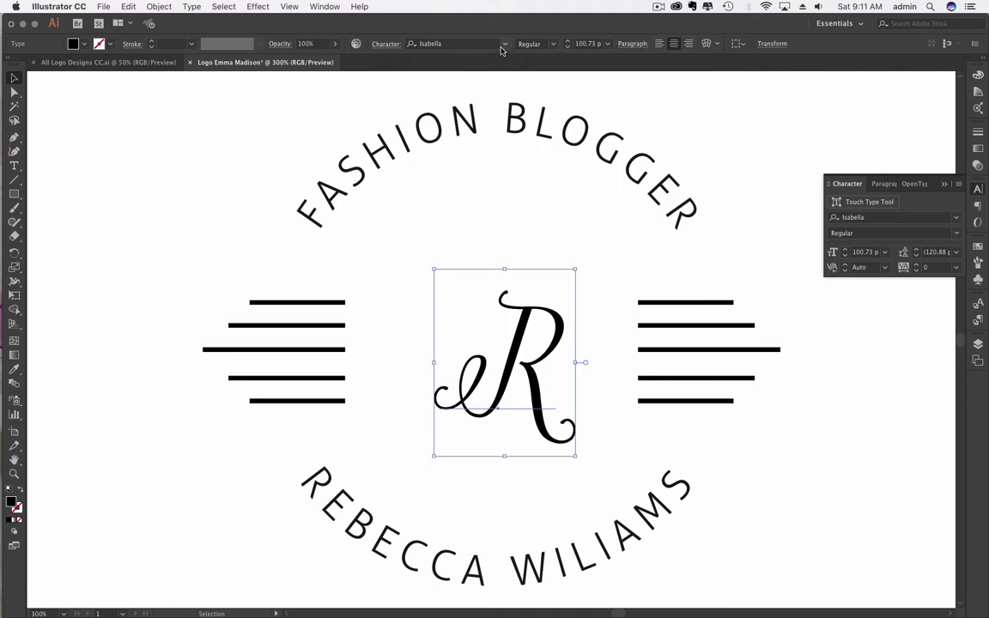
pyautogui.click(456, 43)
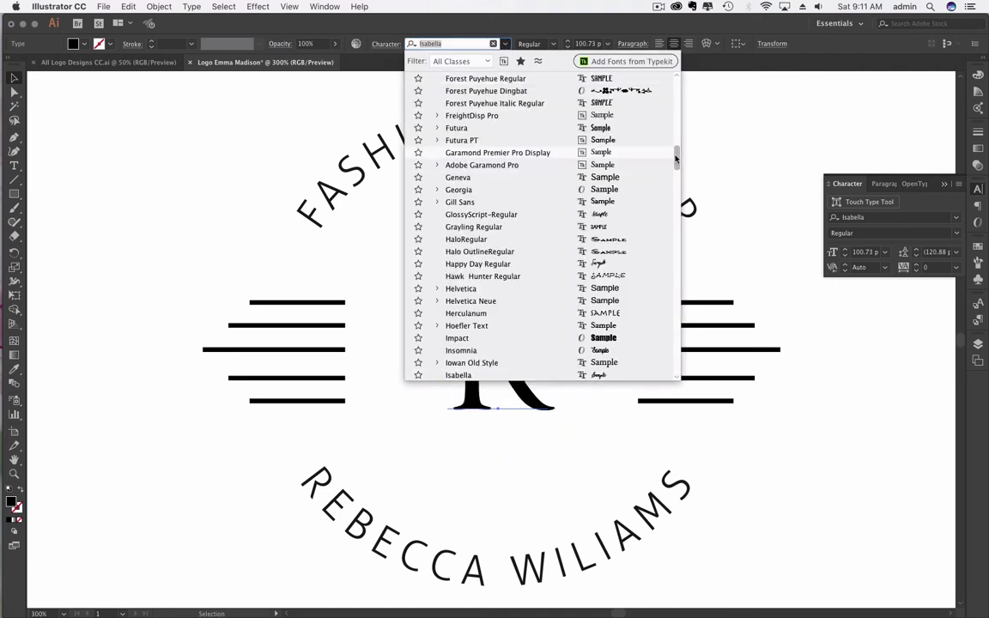
pyautogui.moveTo(676, 154); pyautogui.dragTo(676, 86)
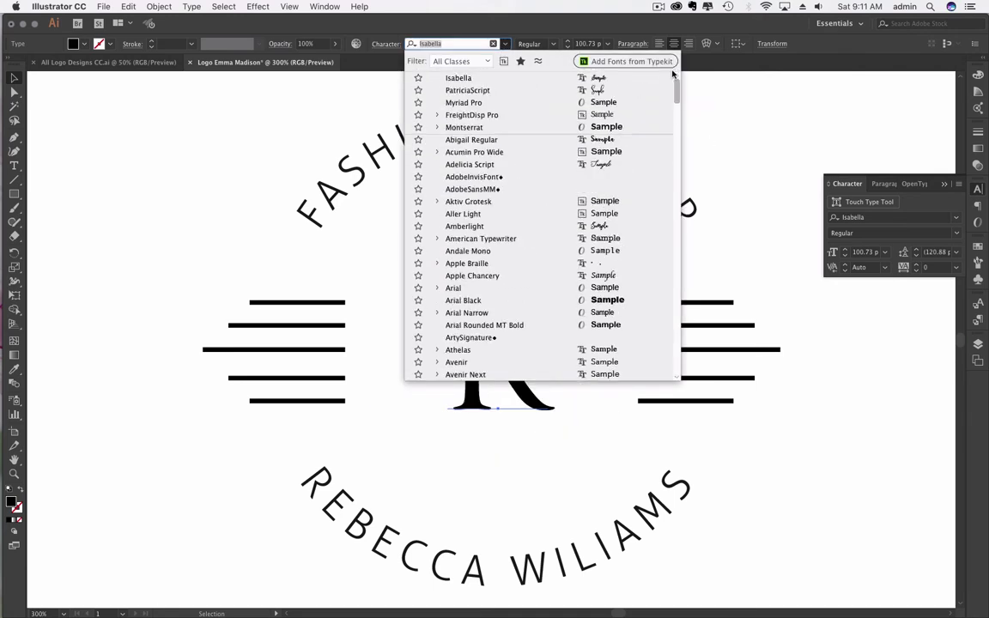
pyautogui.click(615, 168)
pyautogui.doubleClick(505, 332)
# Step: Retype the central R monogram as the letter E
pyautogui.click(563, 343)
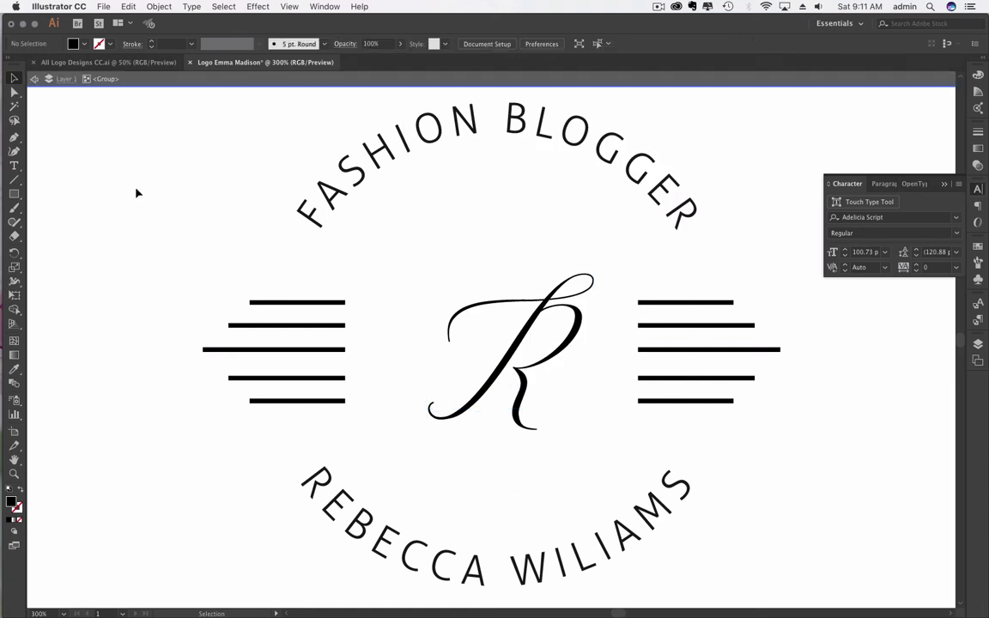
pyautogui.click(19, 164)
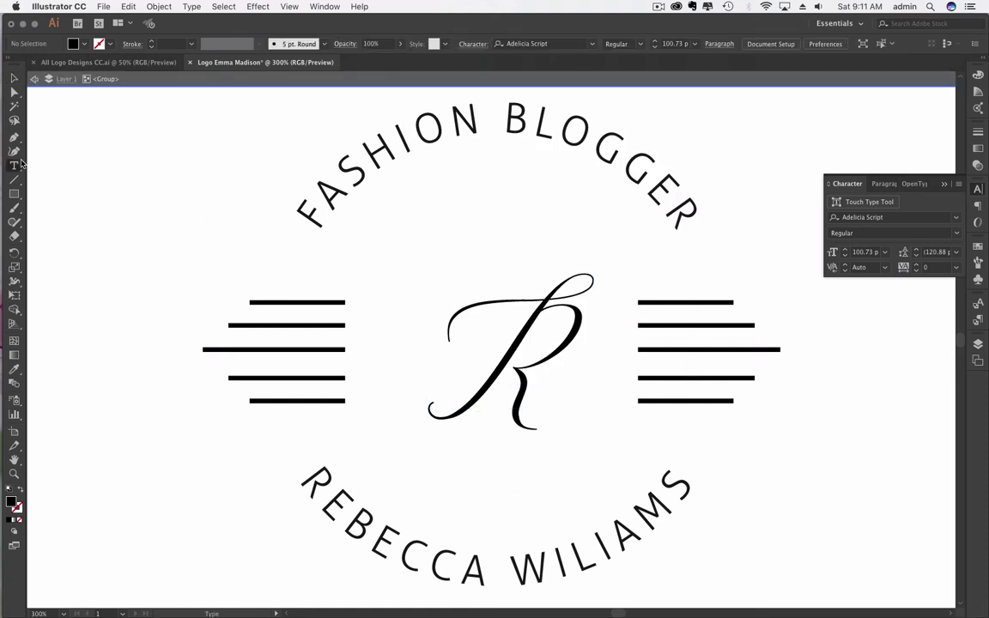
pyautogui.doubleClick(551, 332)
pyautogui.write('E')
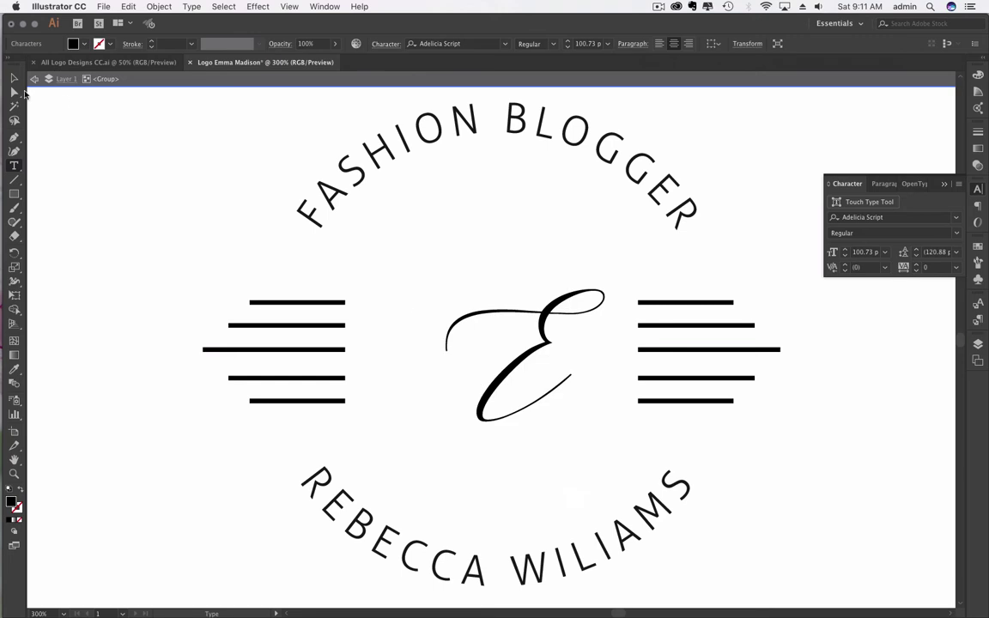
pyautogui.click(14, 78)
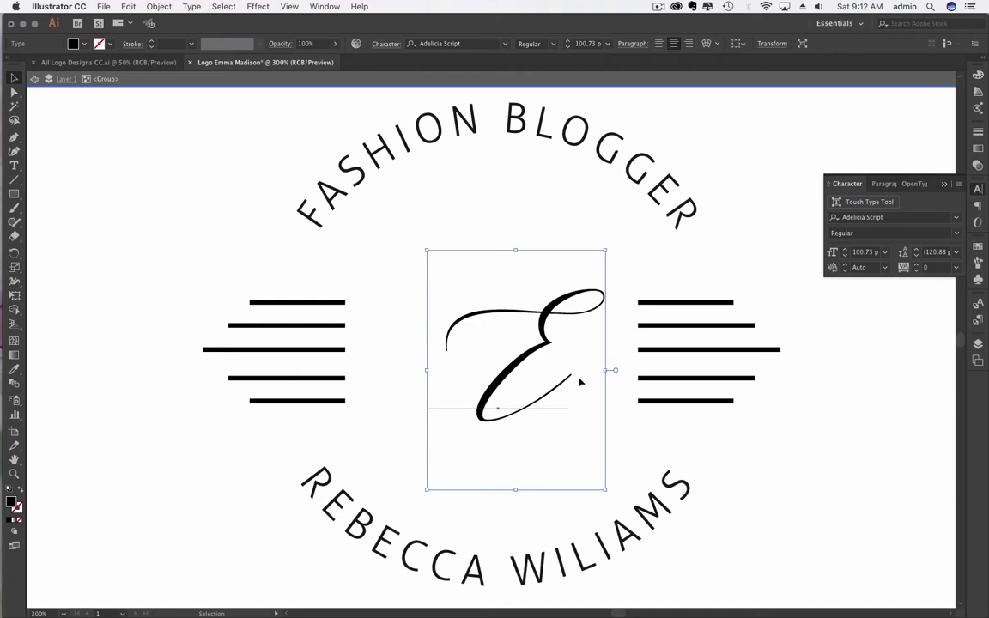
# Step: Enlarge the E proportionally and nudge it left to centre it between the stripe bars
pyautogui.click(186, 229)
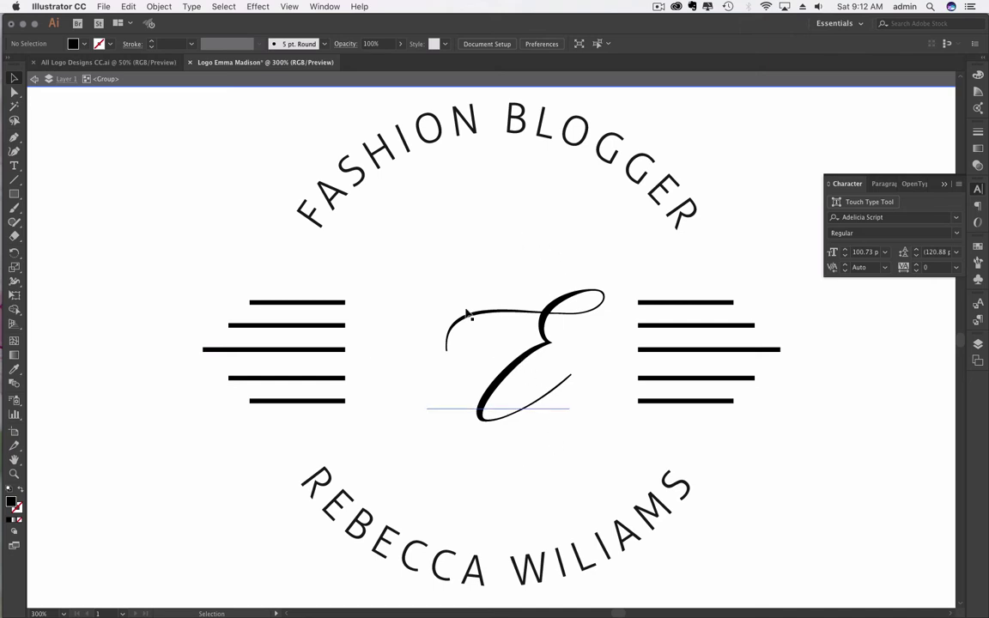
pyautogui.moveTo(545, 346); pyautogui.dragTo(532, 342)
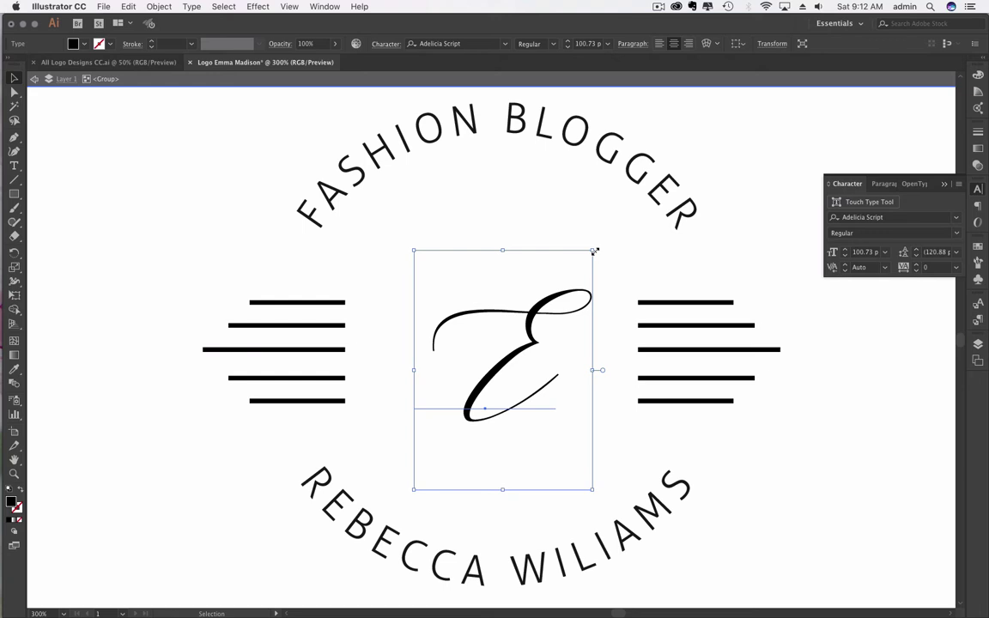
pyautogui.moveTo(595, 251); pyautogui.dragTo(668, 203)
pyautogui.press('super+a')
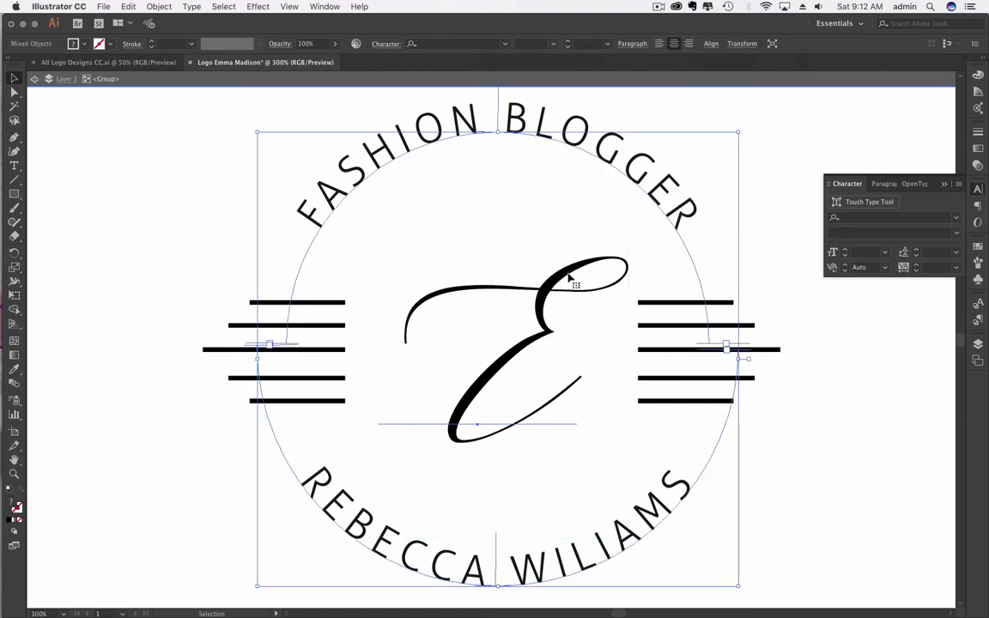
pyautogui.press('a')
pyautogui.click(543, 337)
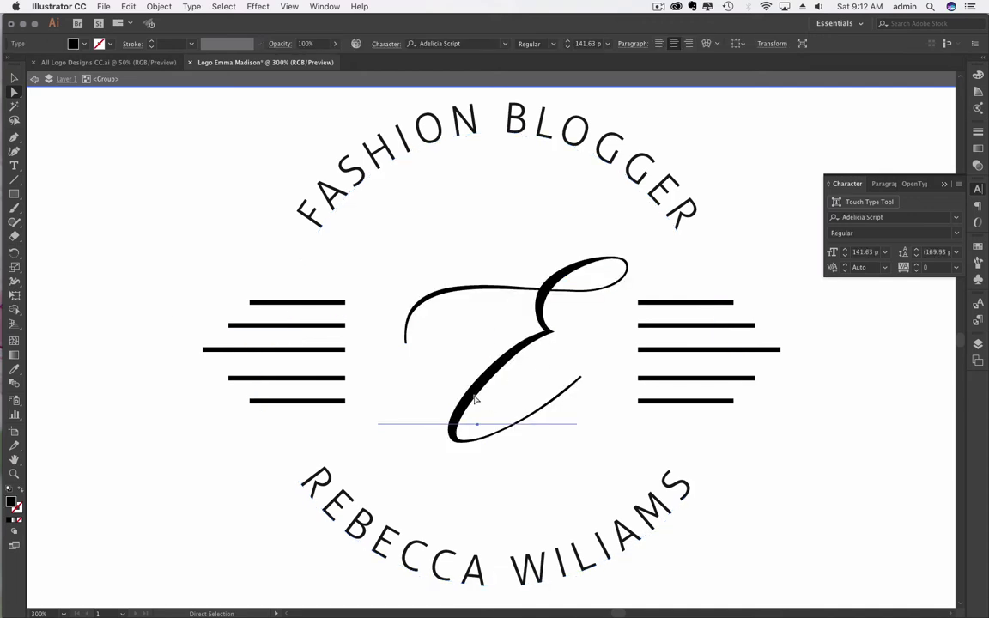
pyautogui.press('Left')
pyautogui.press('Left')
pyautogui.press('Left')
pyautogui.press('Left')
pyautogui.press('Left')
pyautogui.press('Left')
pyautogui.press('Left')
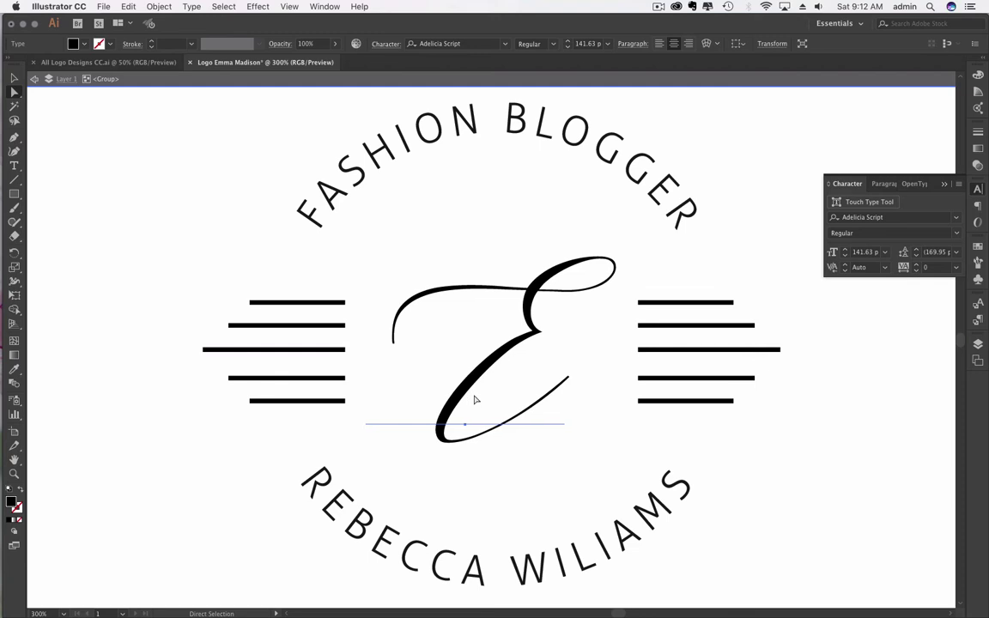
pyautogui.press('Left')
pyautogui.click(177, 240)
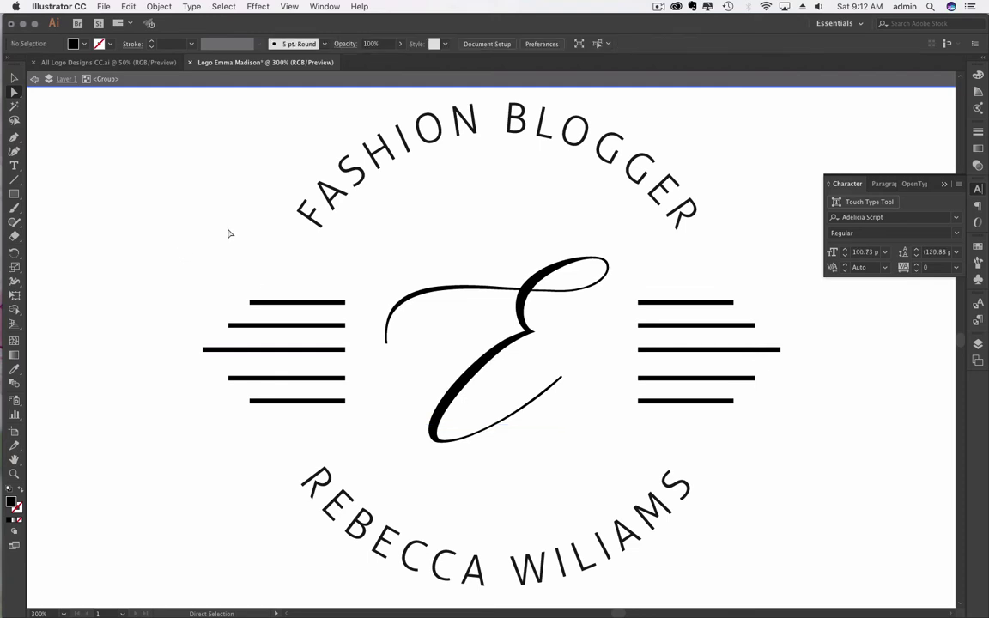
# Step: Replace the top arc text with the studio owner's name, correcting typos along the way
pyautogui.click(14, 166)
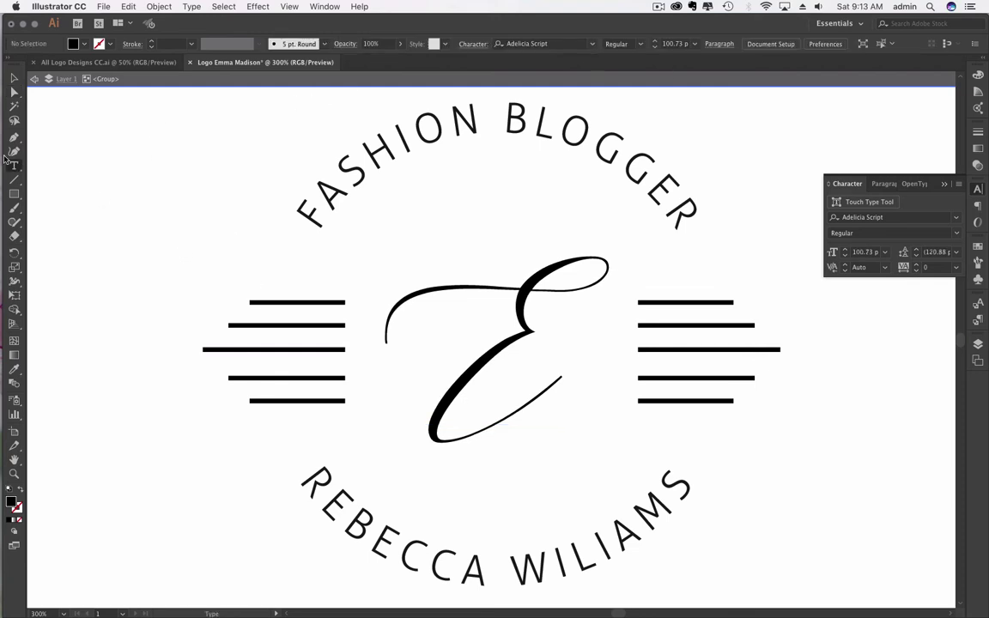
pyautogui.tripleClick(513, 112)
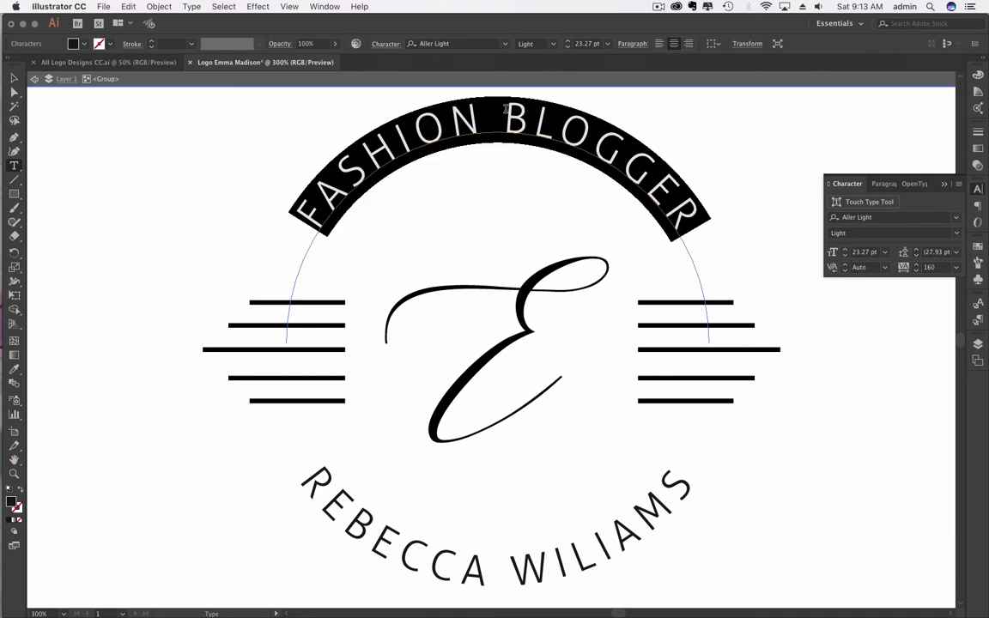
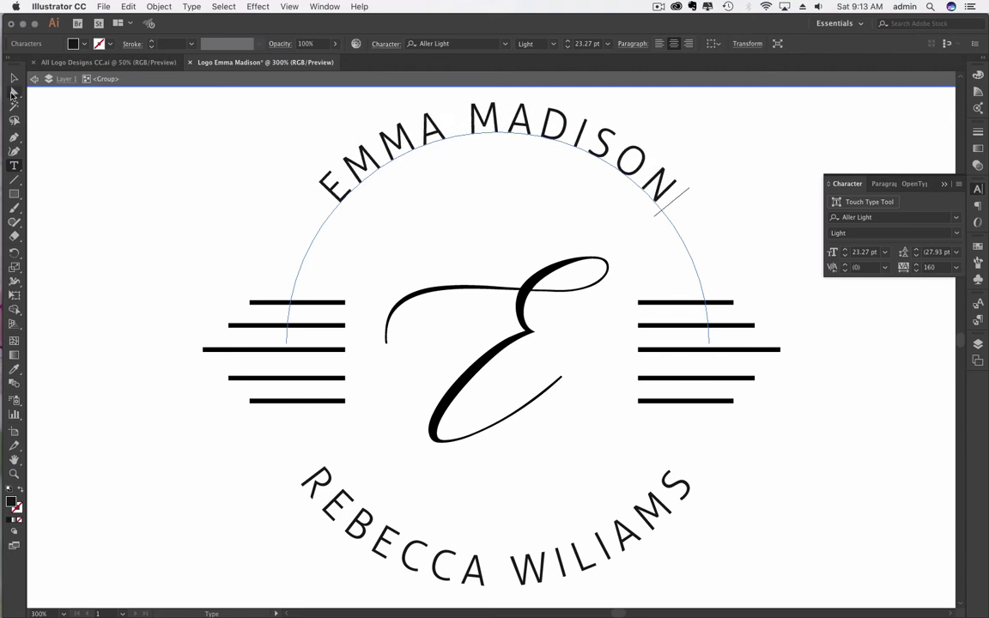
pyautogui.click(14, 78)
# Step: Replace the bottom arc text with DESIGN STUDIO
pyautogui.click(17, 167)
pyautogui.click(501, 560)
pyautogui.hotkey('ctrl', 'a')
pyautogui.write('DESIGN STUDIO')
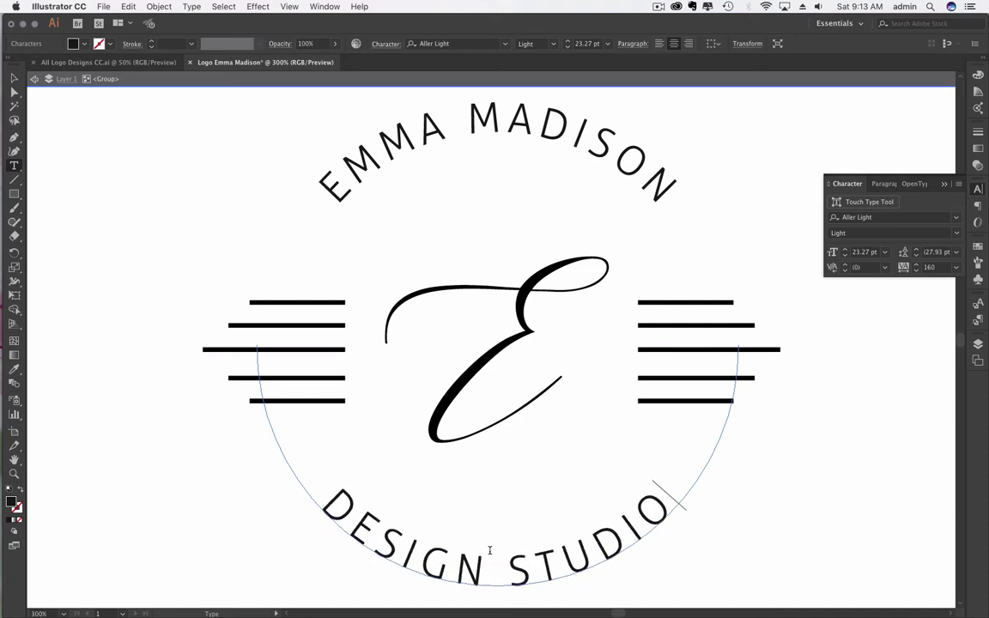
pyautogui.press('Escape')
pyautogui.click(13, 78)
pyautogui.click(63, 176)
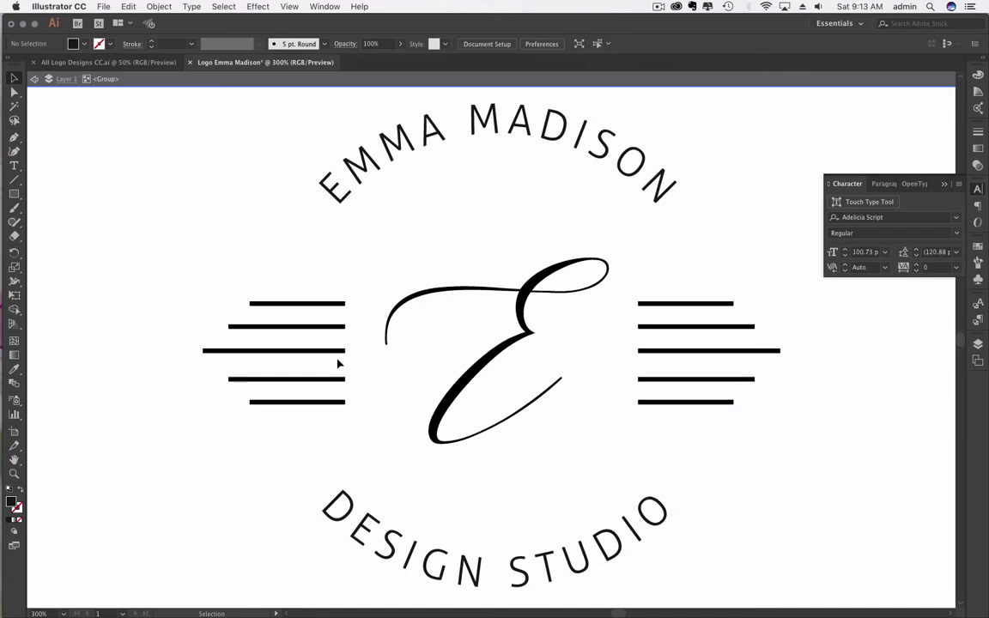
# Step: Set the top arc name in FreightDisp Pro Book via the Character panel
pyautogui.scroll(1, 369, 402)
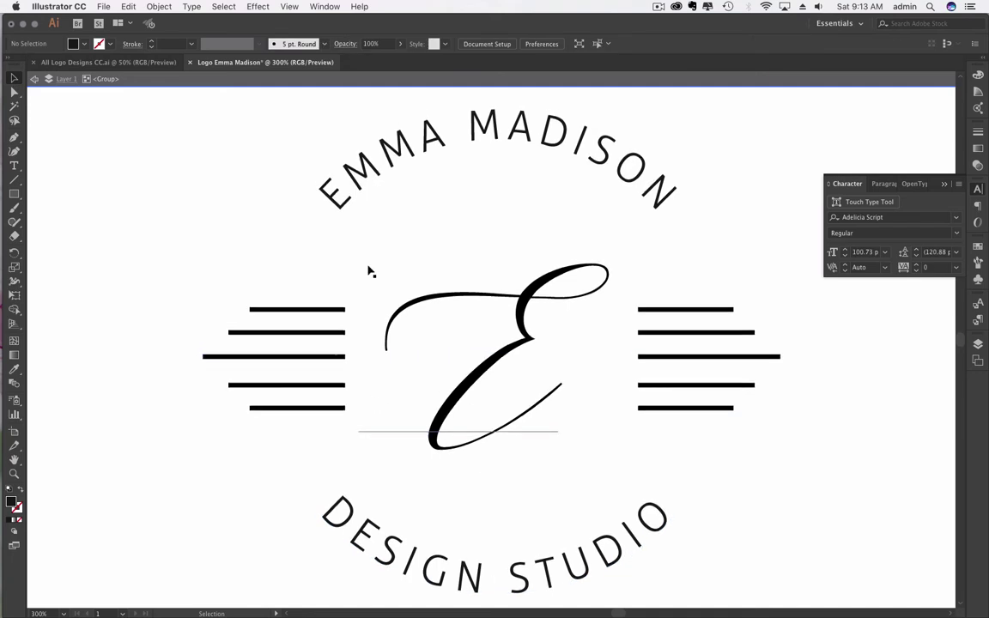
pyautogui.click(14, 167)
pyautogui.tripleClick(492, 114)
pyautogui.doubleClick(887, 221)
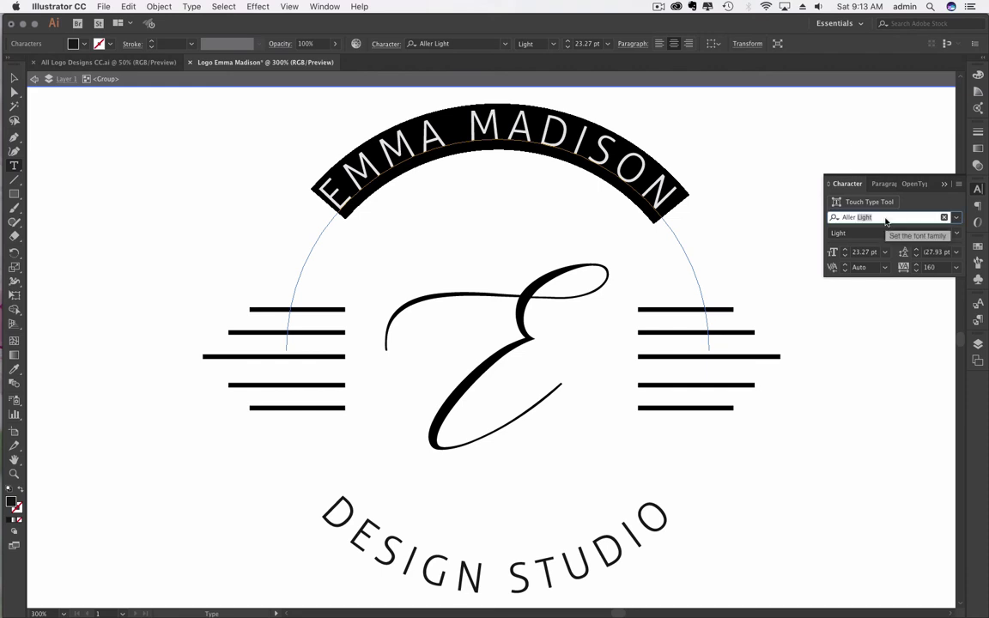
pyautogui.click(958, 218)
pyautogui.write('fre')
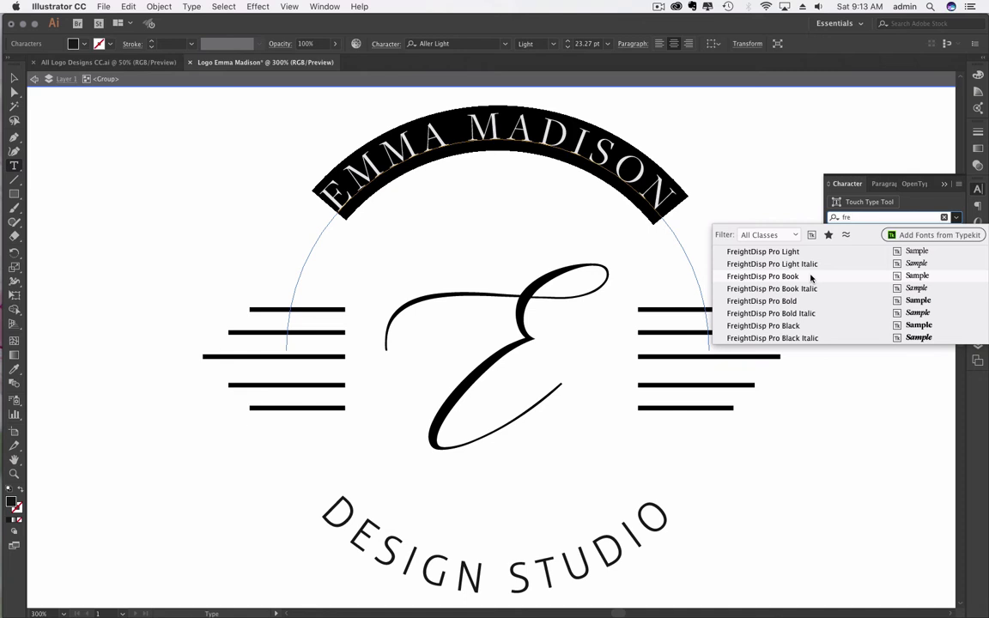
pyautogui.click(811, 276)
pyautogui.doubleClick(14, 78)
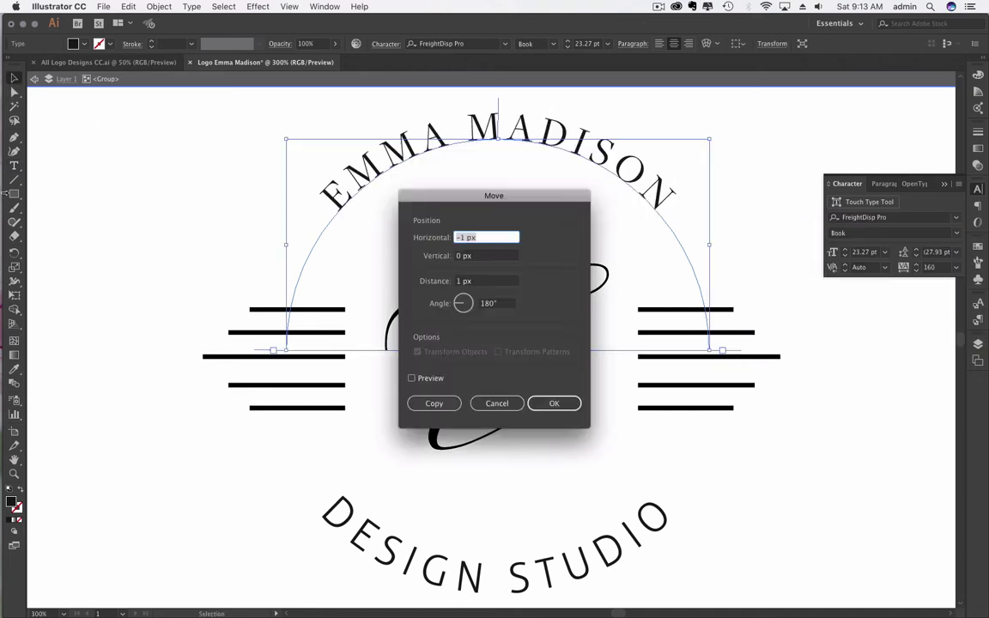
pyautogui.click(496, 403)
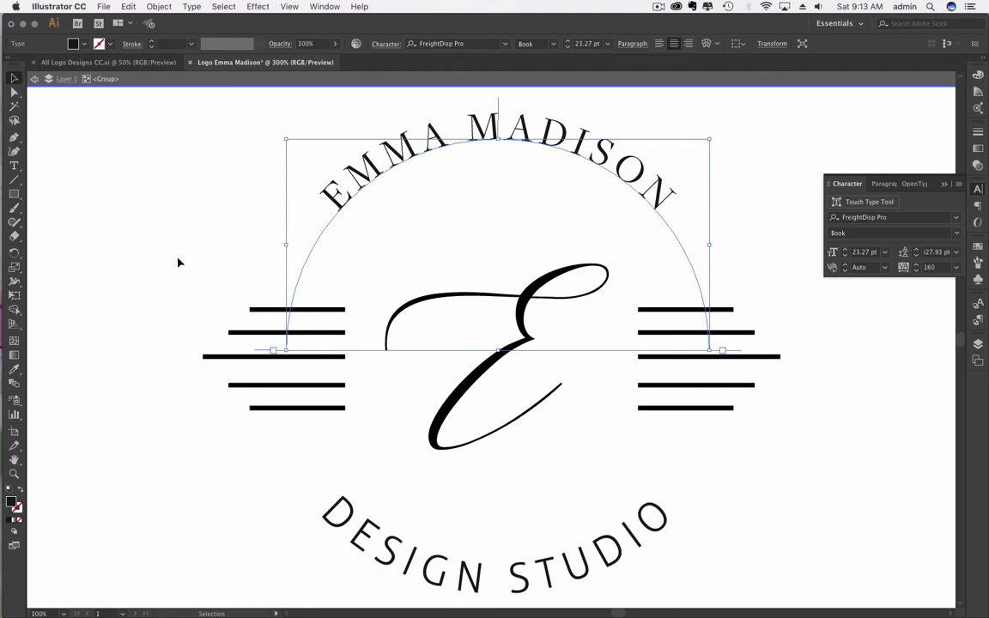
# Step: Save the logo to the Desktop as an Illustrator .ai file with default options
pyautogui.press('a')
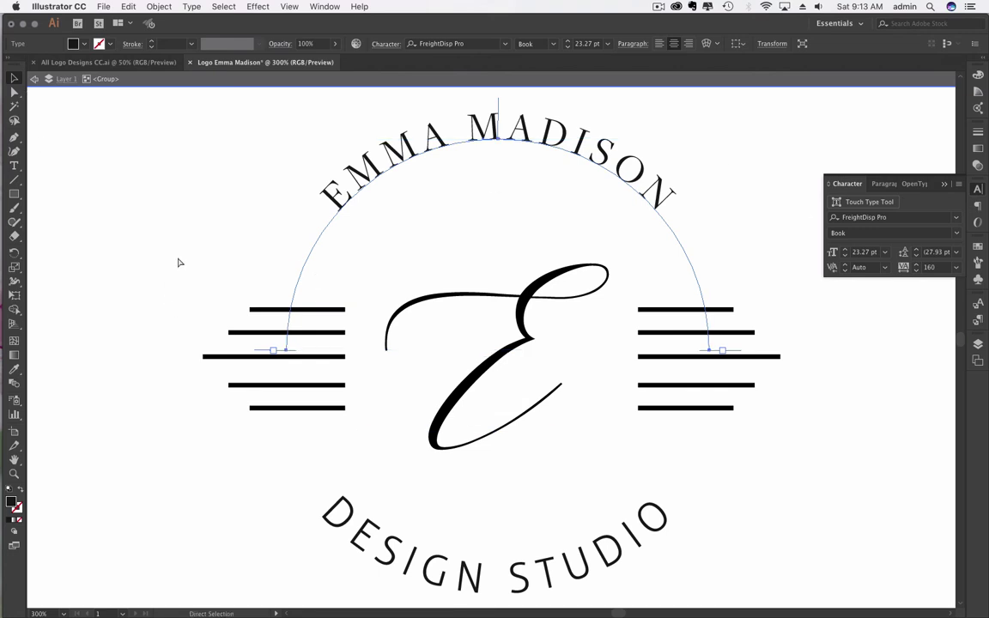
pyautogui.press('super+s')
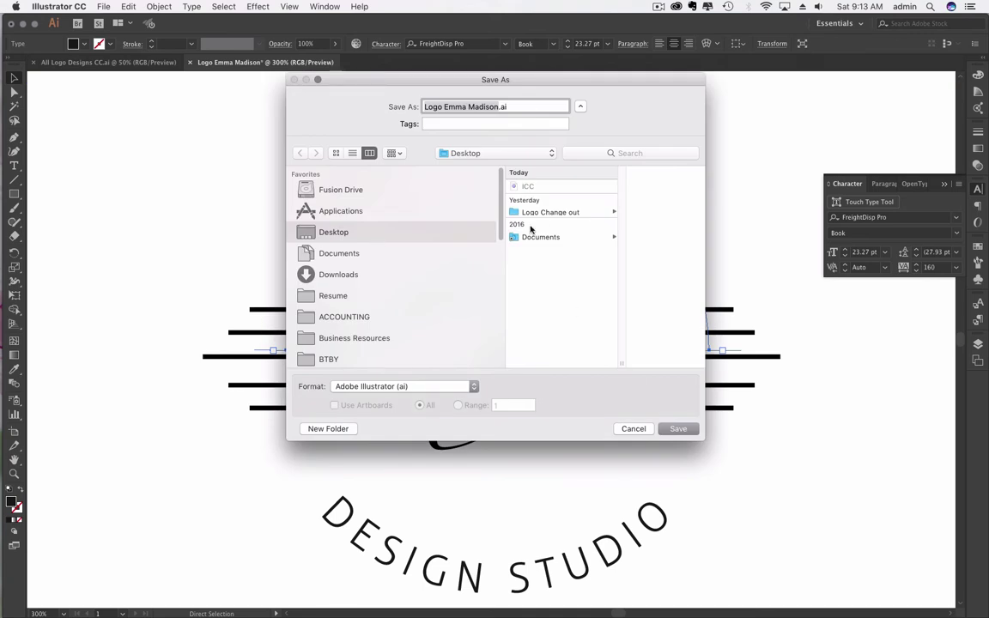
pyautogui.click(679, 428)
pyautogui.press('Return')
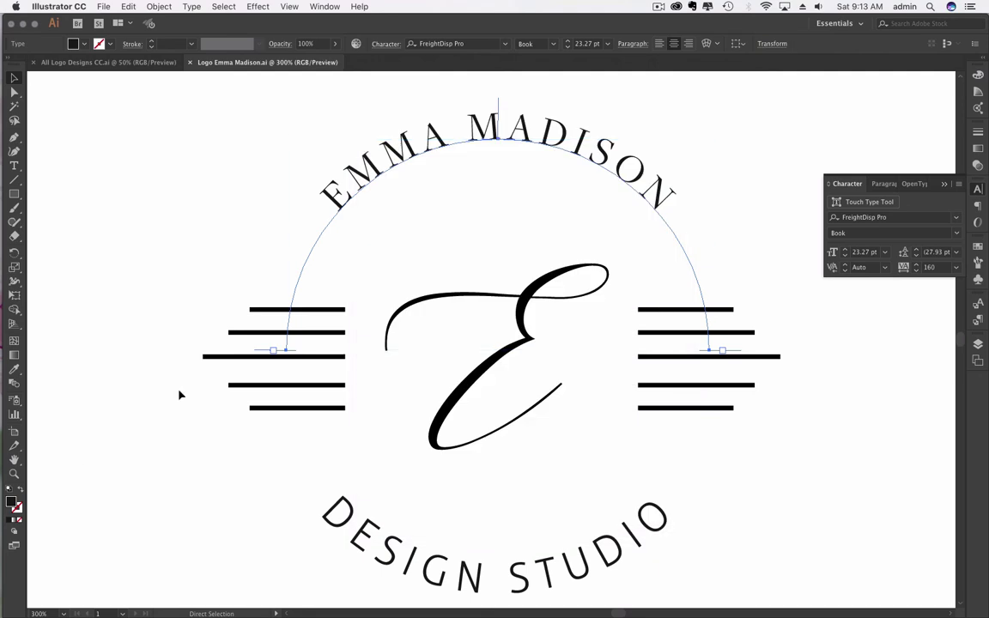
# Step: Select all the DESIGN STUDIO arc text and apply FreightDisp Pro Book
pyautogui.scroll(-3, 262, 449)
pyautogui.doubleClick(451, 513)
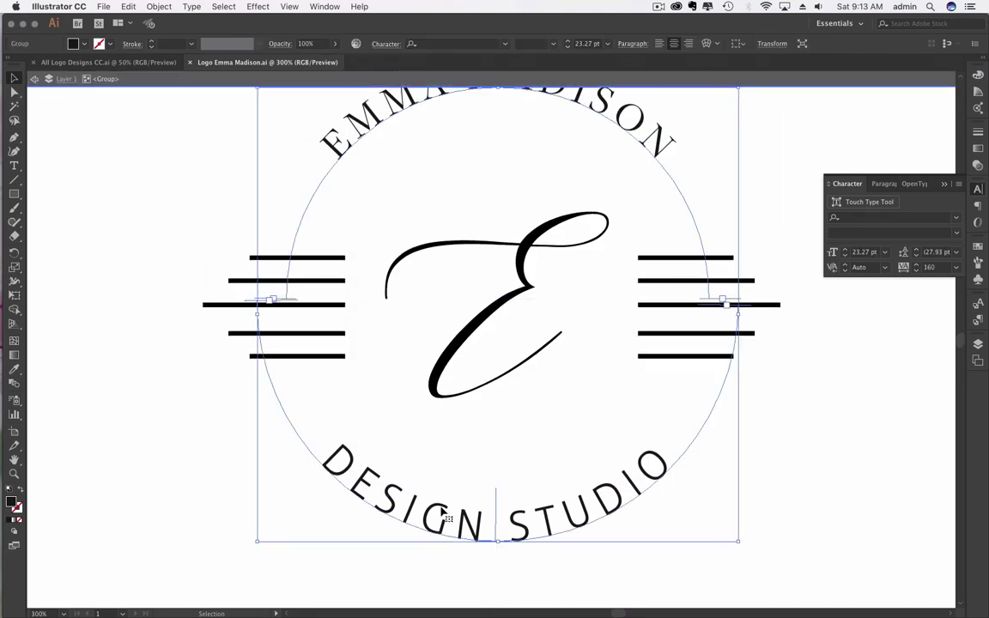
pyautogui.press('t')
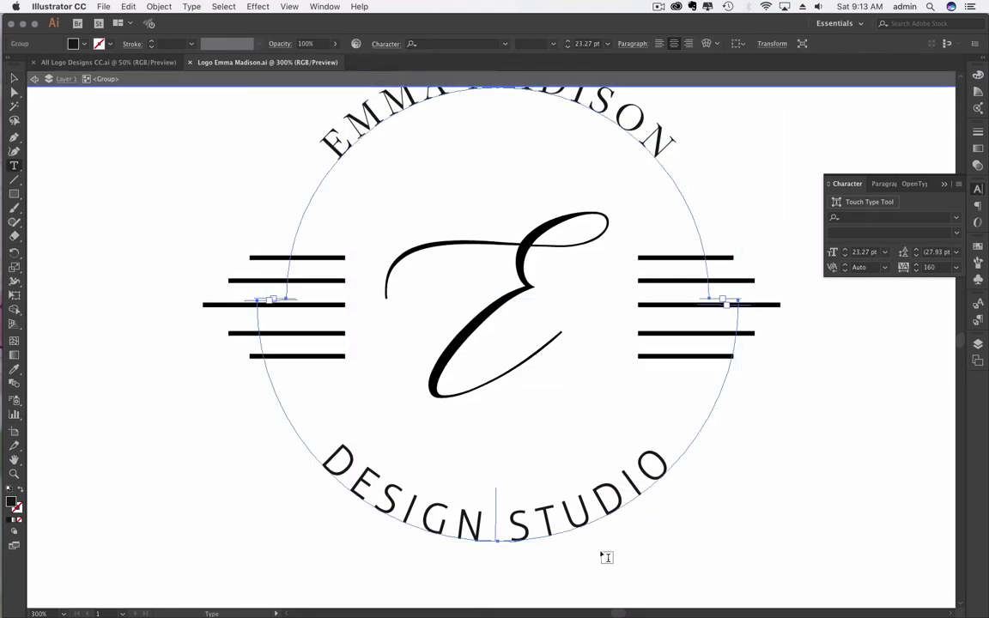
pyautogui.click(554, 514)
pyautogui.press('super+a')
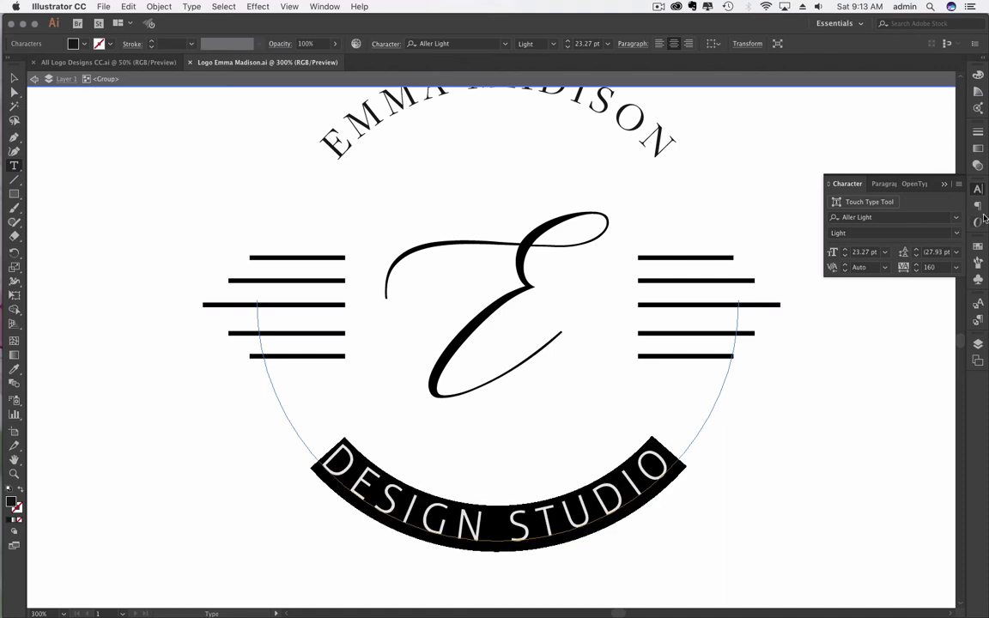
pyautogui.click(859, 218)
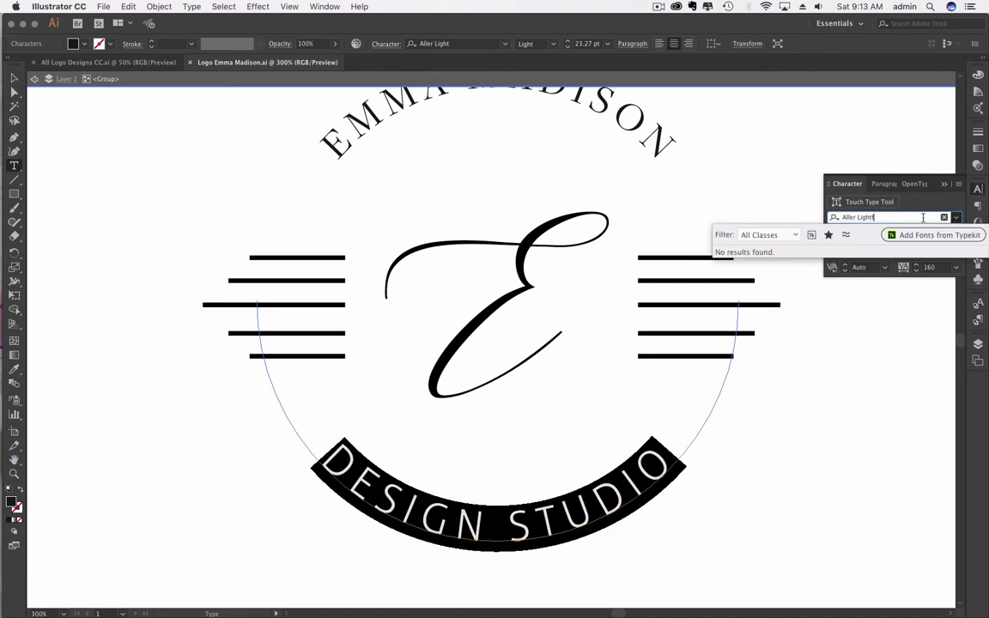
pyautogui.write('freight')
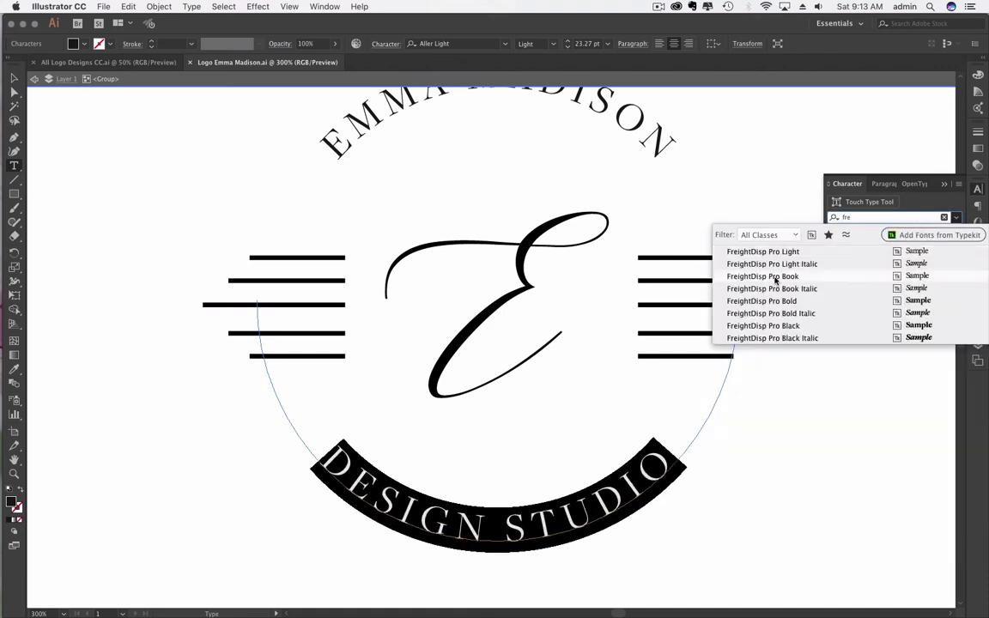
pyautogui.click(773, 281)
# Step: Try the Bold weight on DESIGN STUDIO, then revert it to Book
pyautogui.click(13, 78)
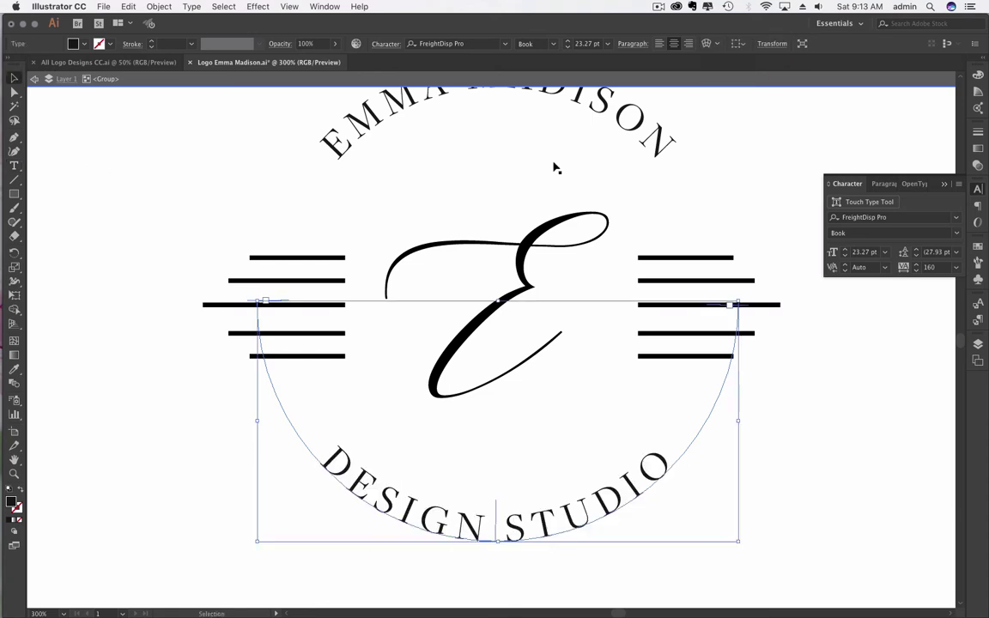
pyautogui.click(960, 234)
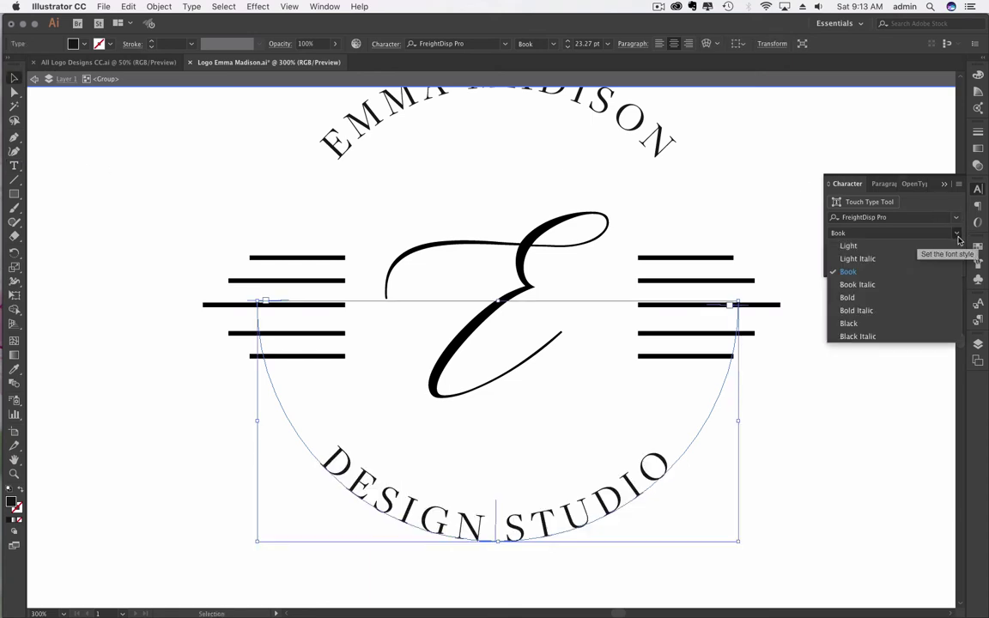
pyautogui.click(867, 300)
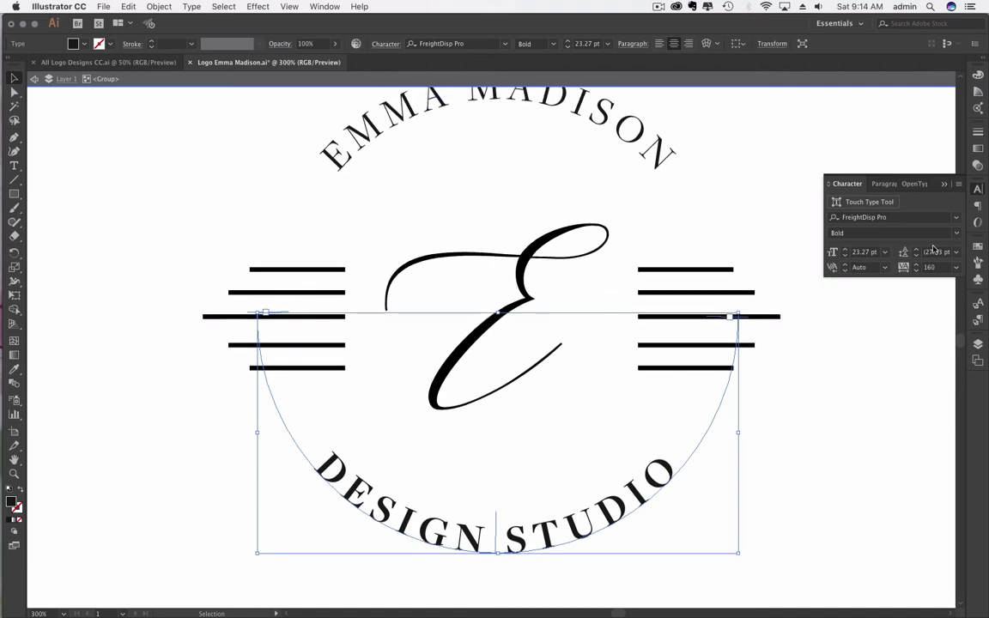
pyautogui.click(958, 233)
pyautogui.click(889, 272)
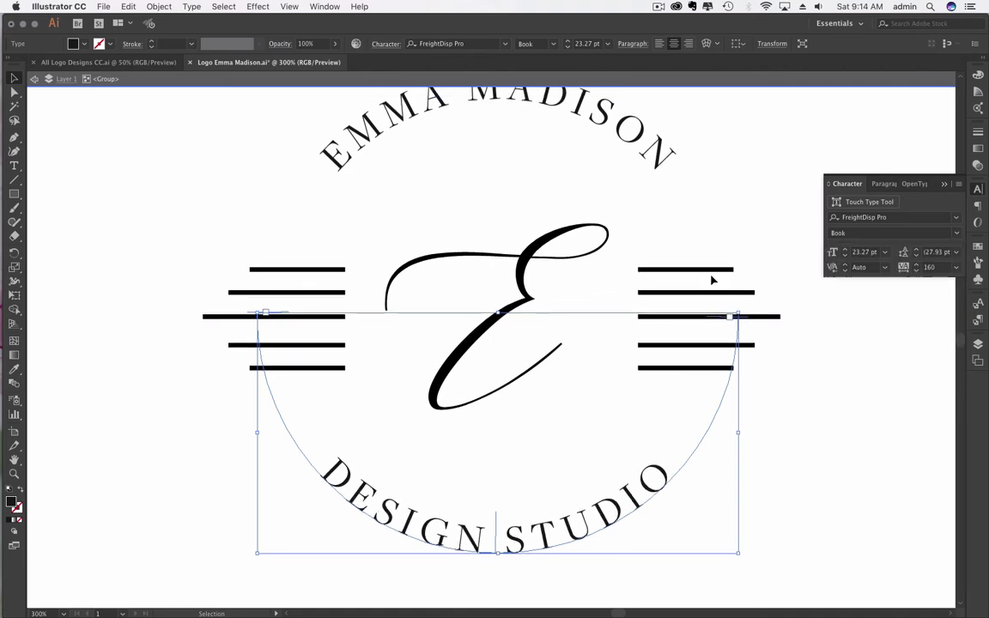
pyautogui.click(90, 214)
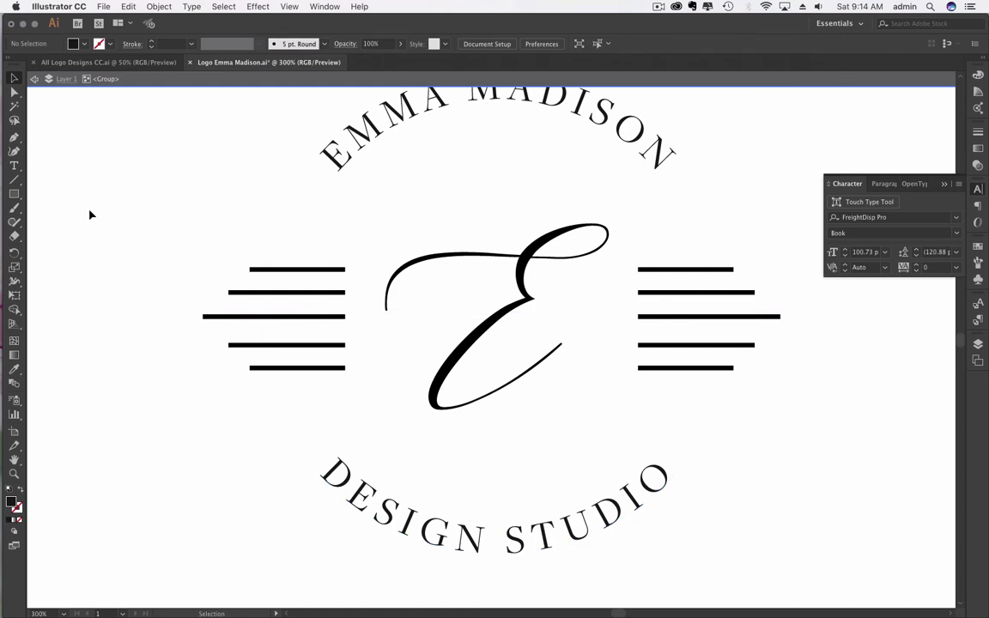
pyautogui.press('super+minus')
pyautogui.press('super+minus')
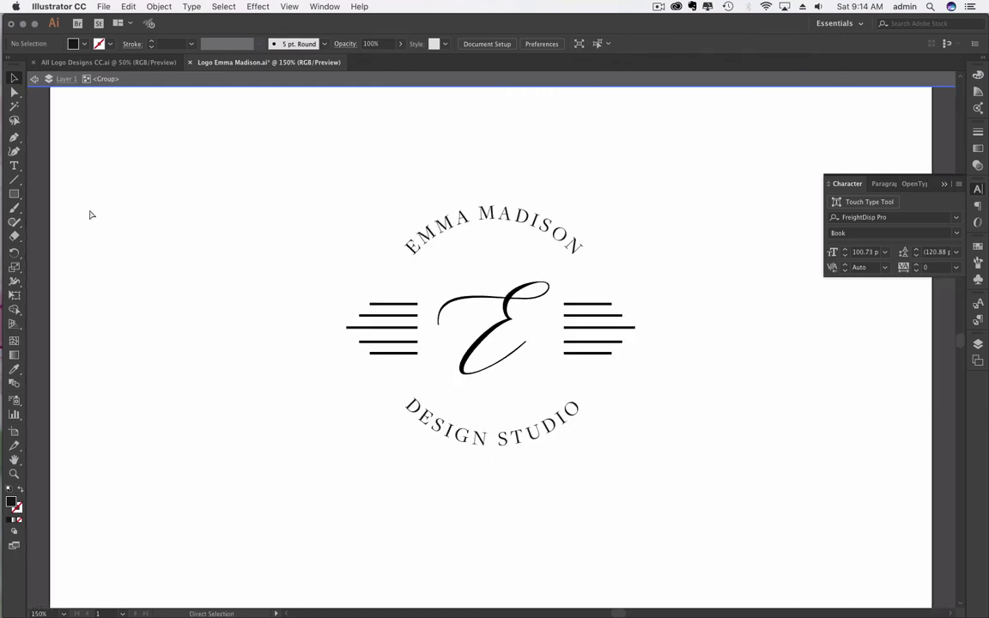
pyautogui.press('Escape')
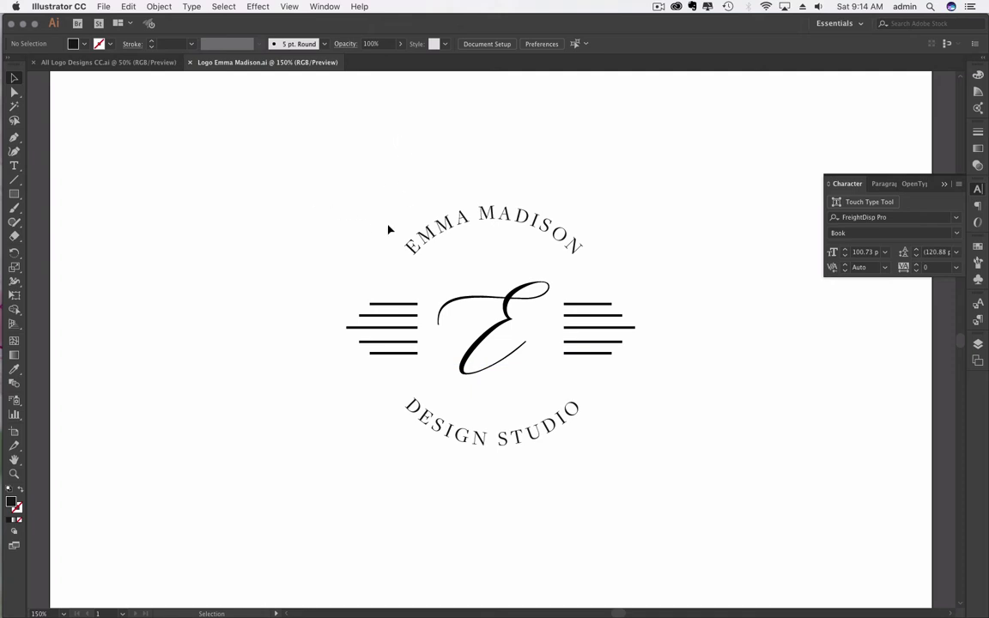
pyautogui.scroll(-1, 391, 223)
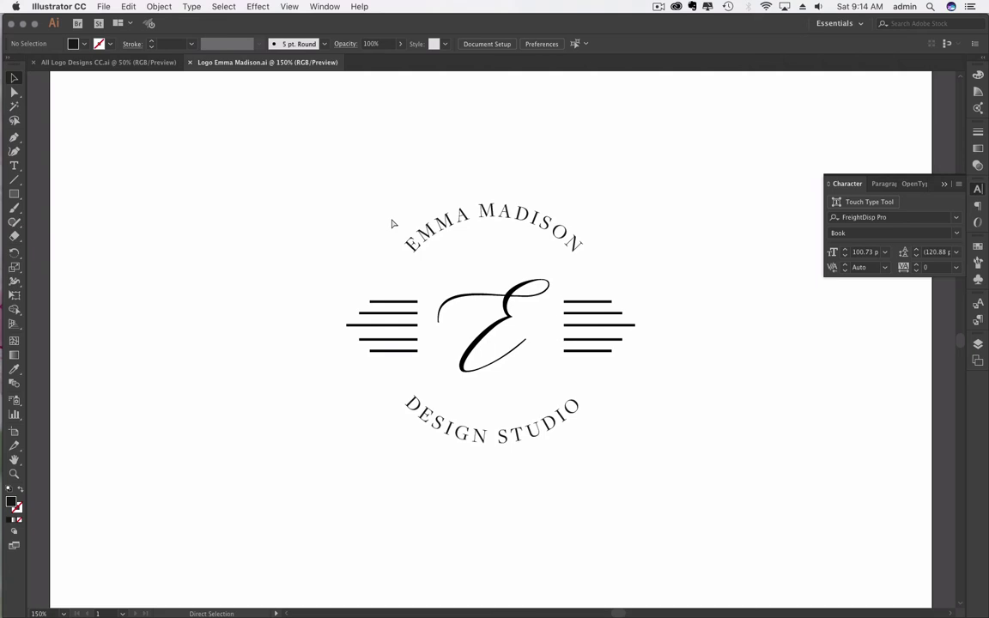
pyautogui.press('super+minus')
pyautogui.press('super+minus')
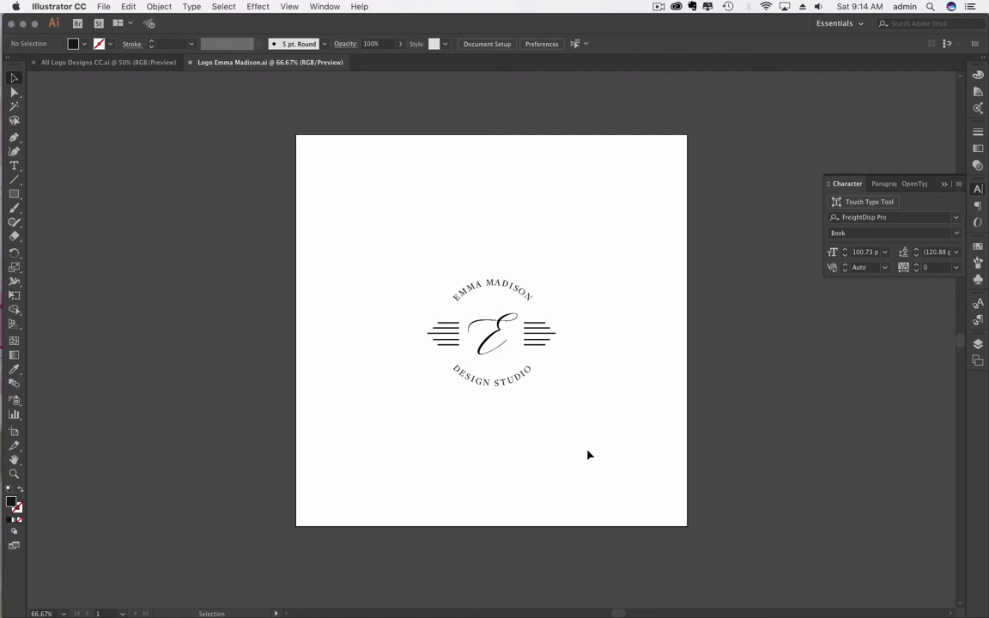
pyautogui.moveTo(0, 0)
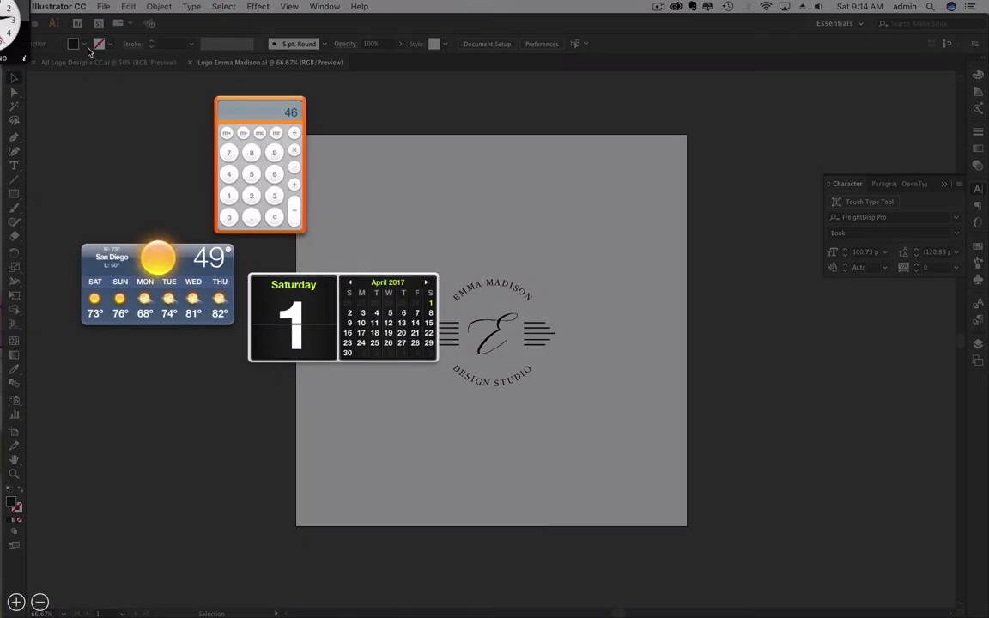
pyautogui.click(108, 64)
pyautogui.click(110, 63)
pyautogui.press('super+equal')
pyautogui.press('super+equal')
pyautogui.press('super+equal')
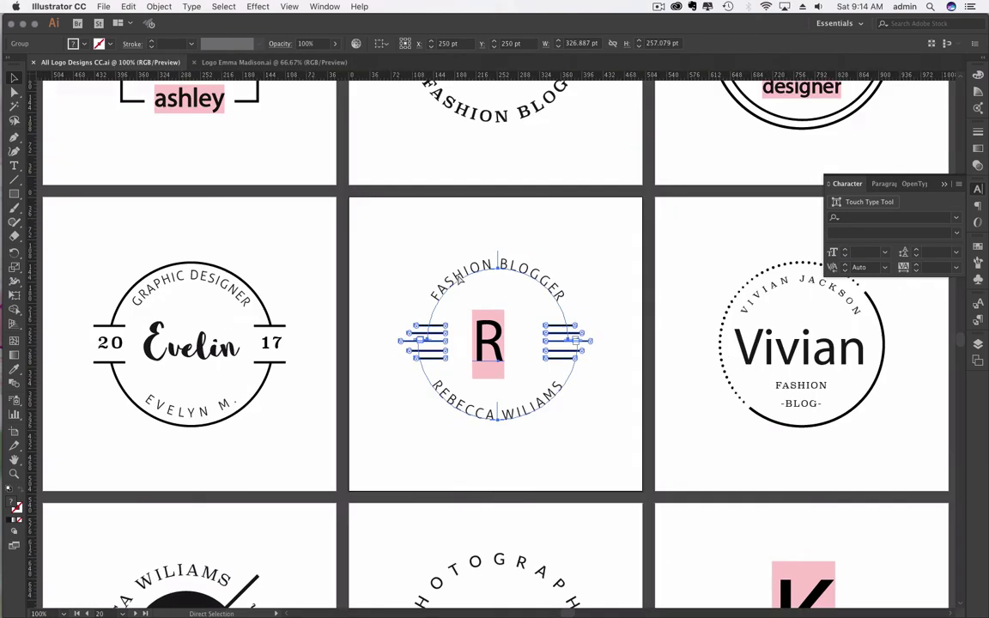
pyautogui.click(340, 178)
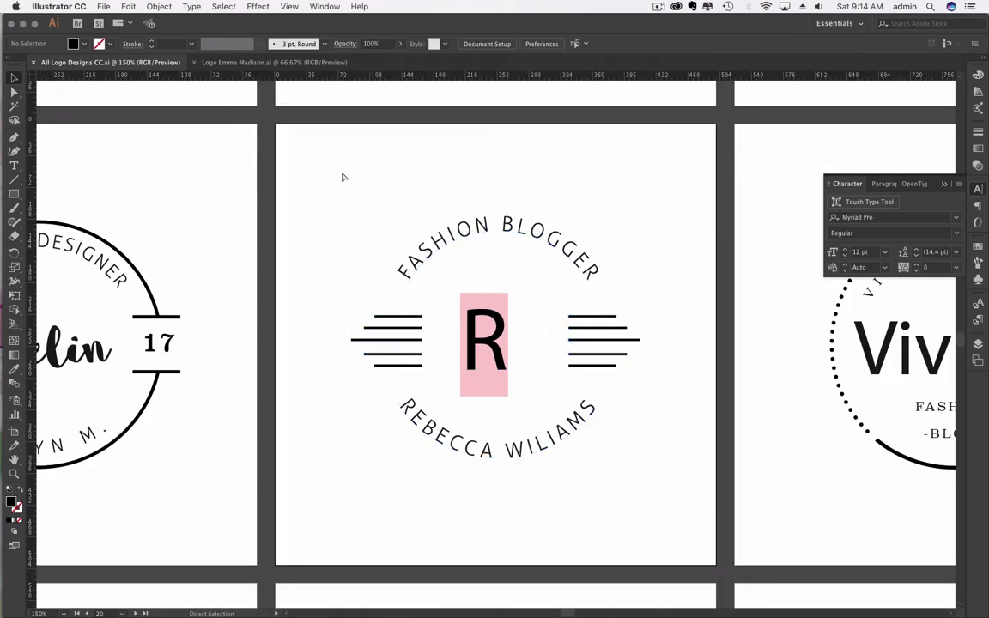
pyautogui.press('super+equal')
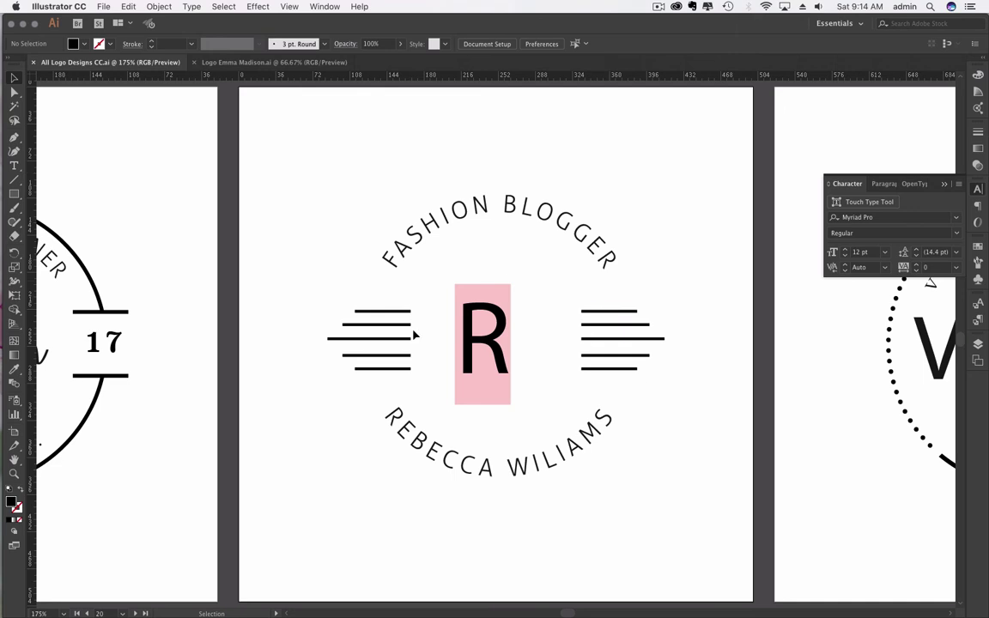
pyautogui.click(296, 64)
pyautogui.press('super+equal')
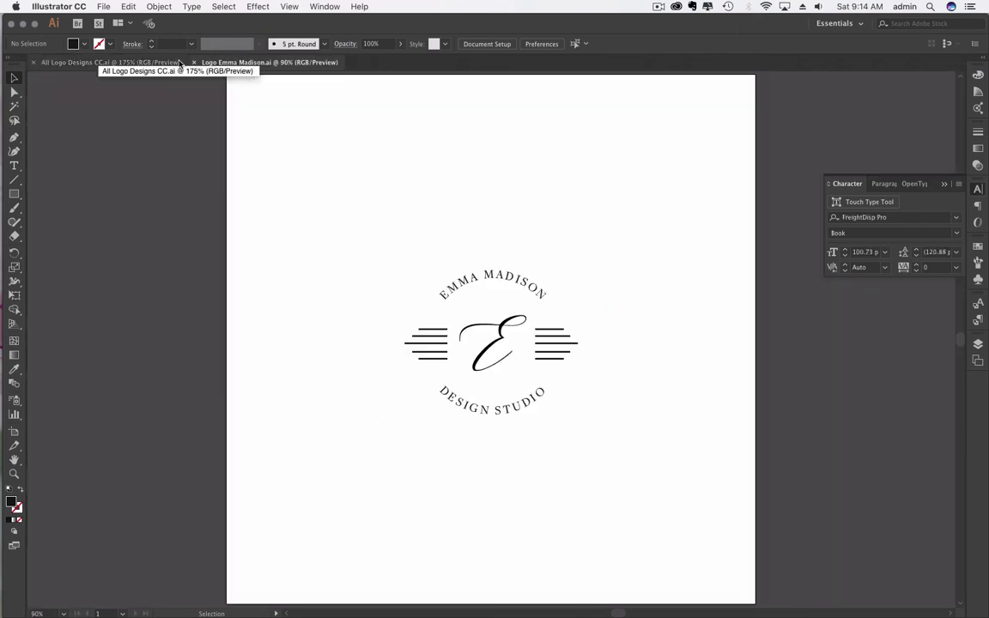
pyautogui.press('super+equal')
pyautogui.press('super+equal')
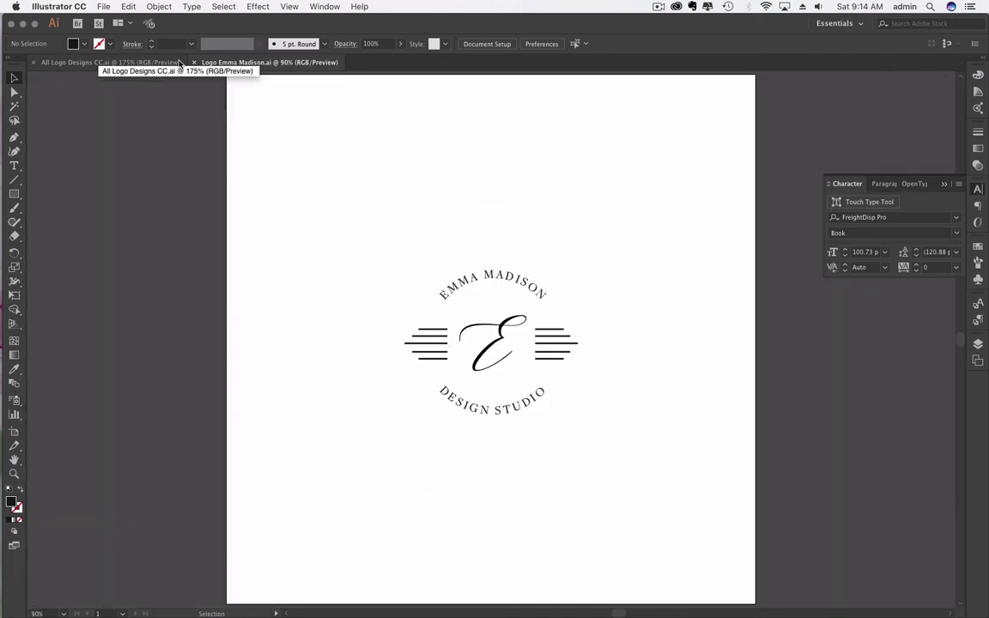
pyautogui.press('super+equal')
pyautogui.press('super+equal')
pyautogui.press('super+equal')
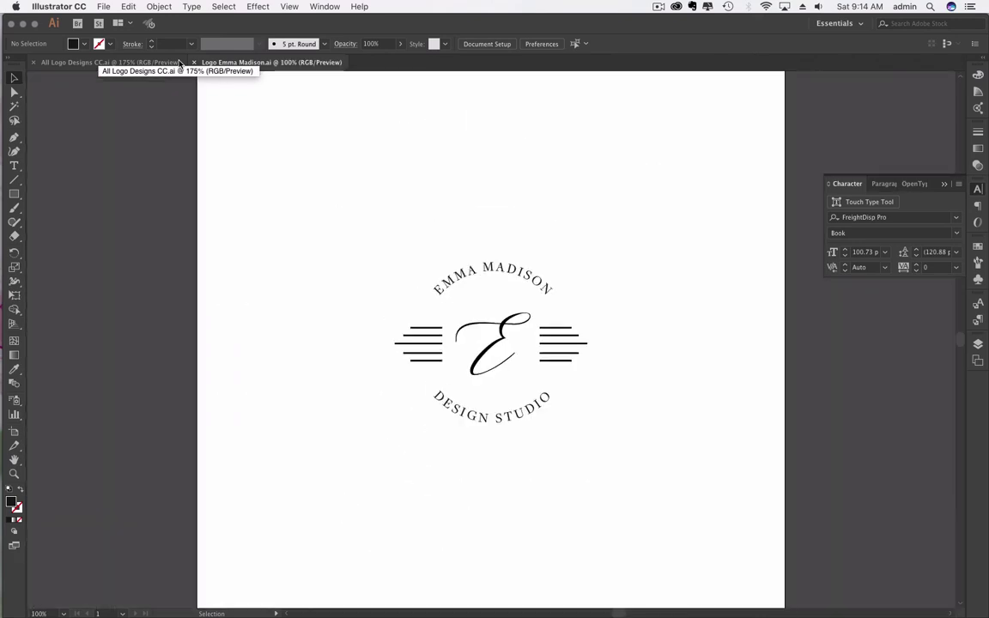
pyautogui.click(112, 62)
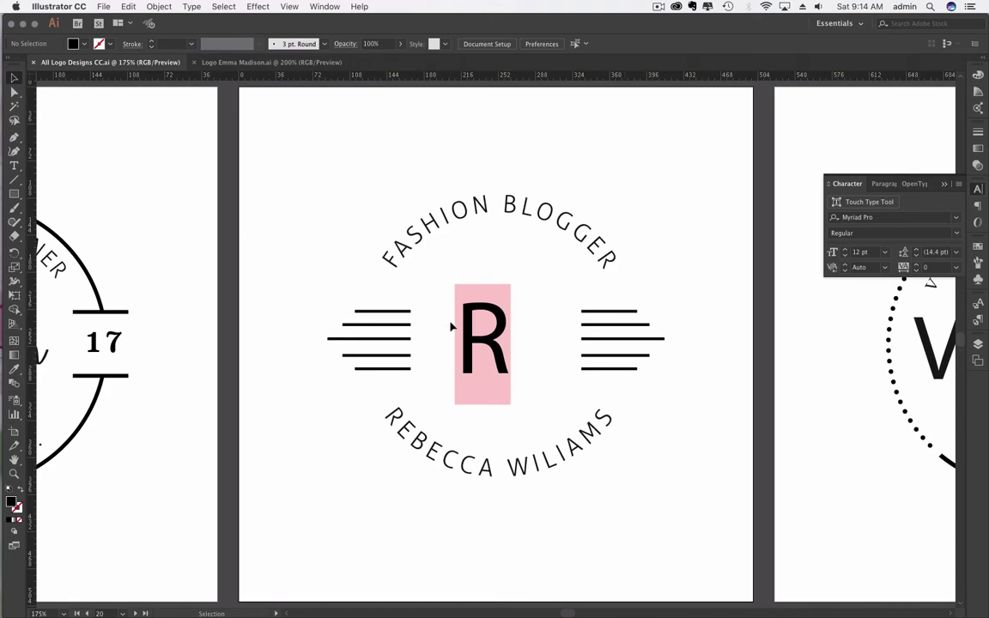
pyautogui.click(301, 62)
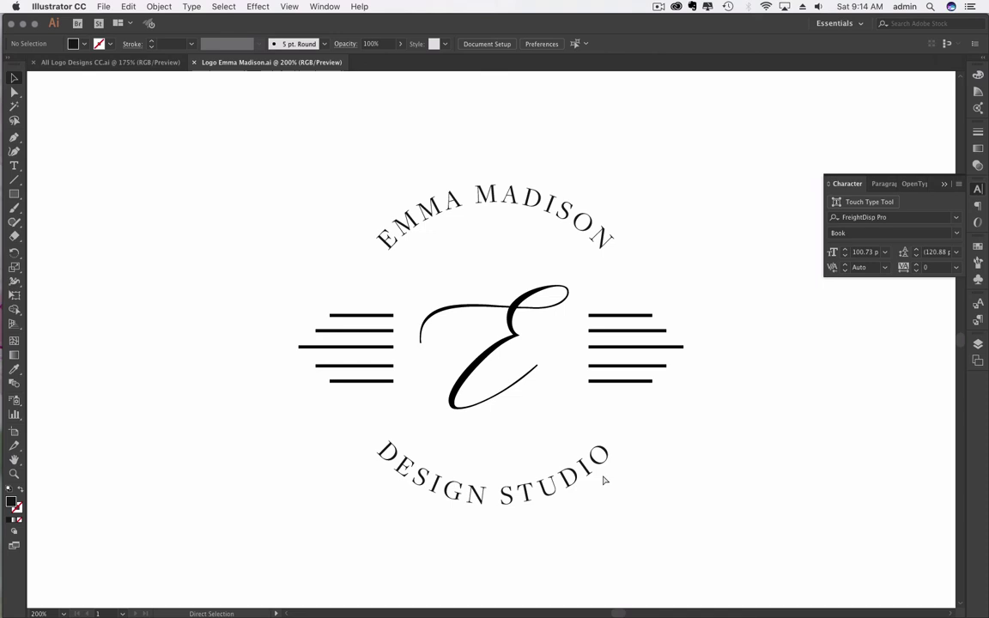
pyautogui.press('super+minus')
pyautogui.press('super+minus')
pyautogui.press('super+minus')
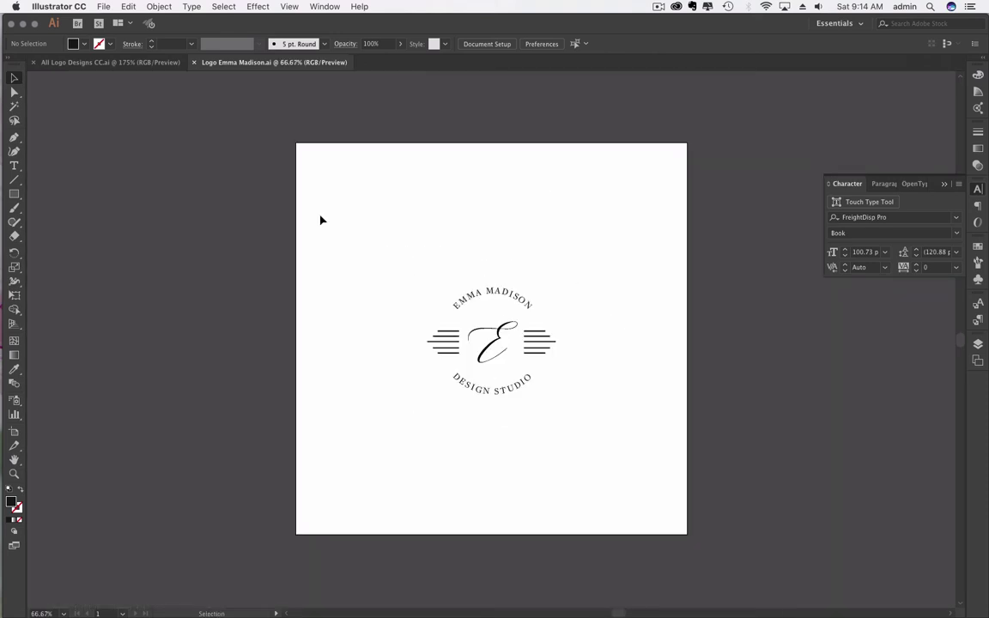
# Step: Scale the logo group from its centre to about 927 × 729 px and save the file
pyautogui.click(501, 349)
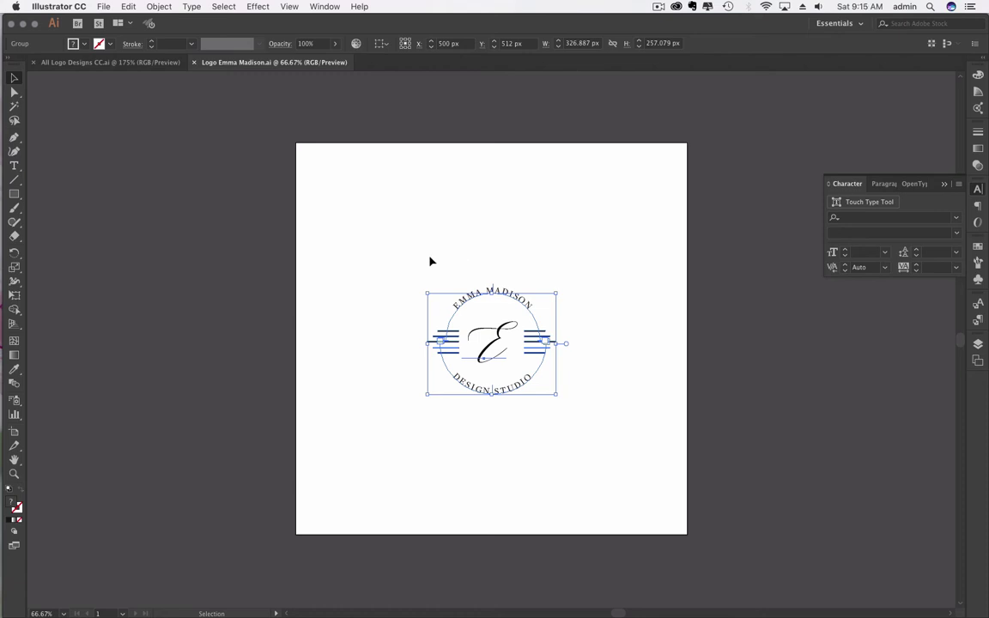
pyautogui.click(344, 212)
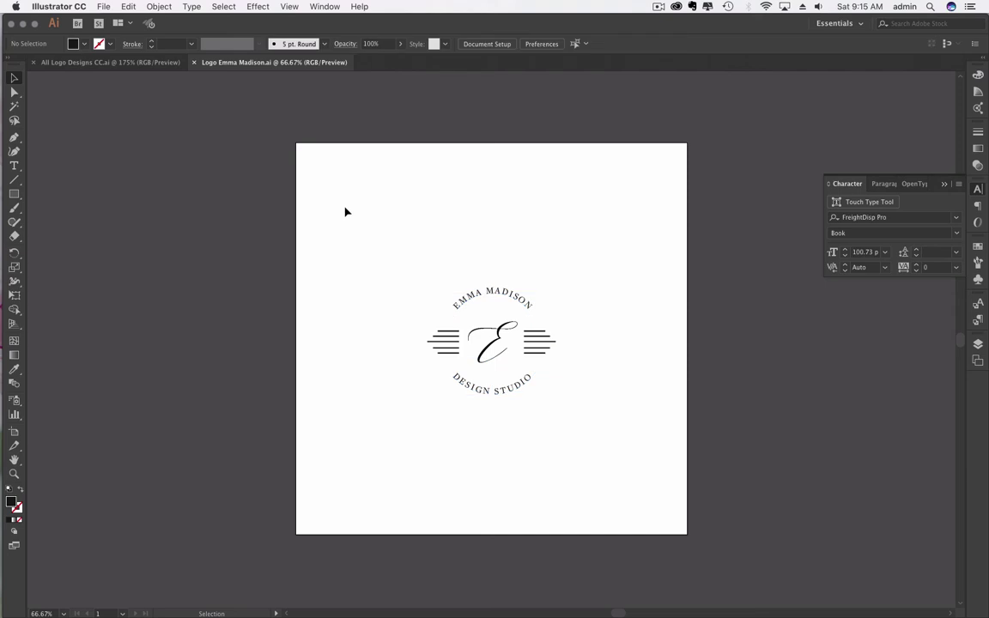
pyautogui.click(500, 292)
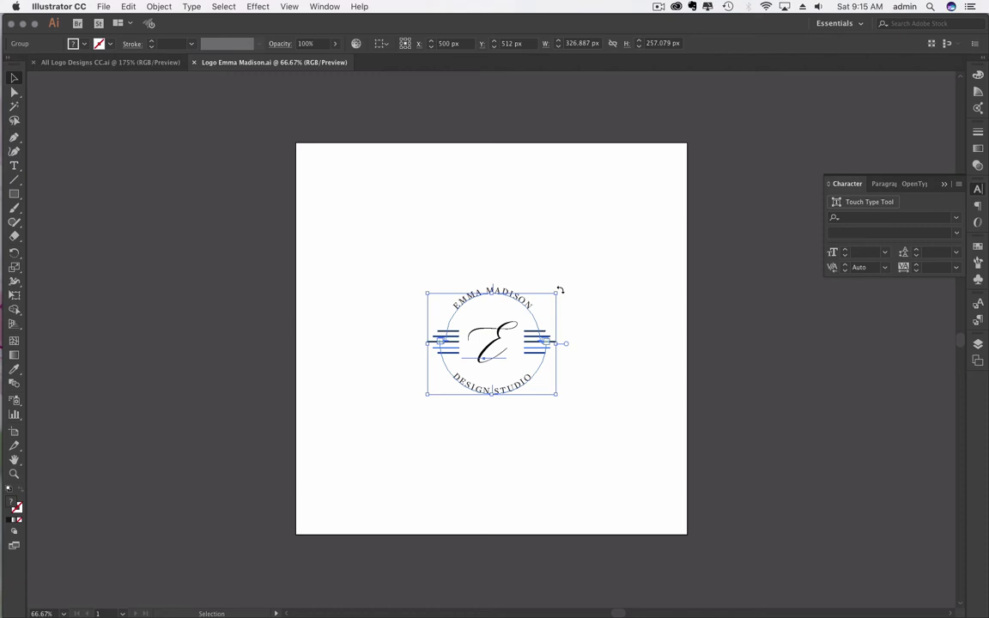
pyautogui.click(591, 247)
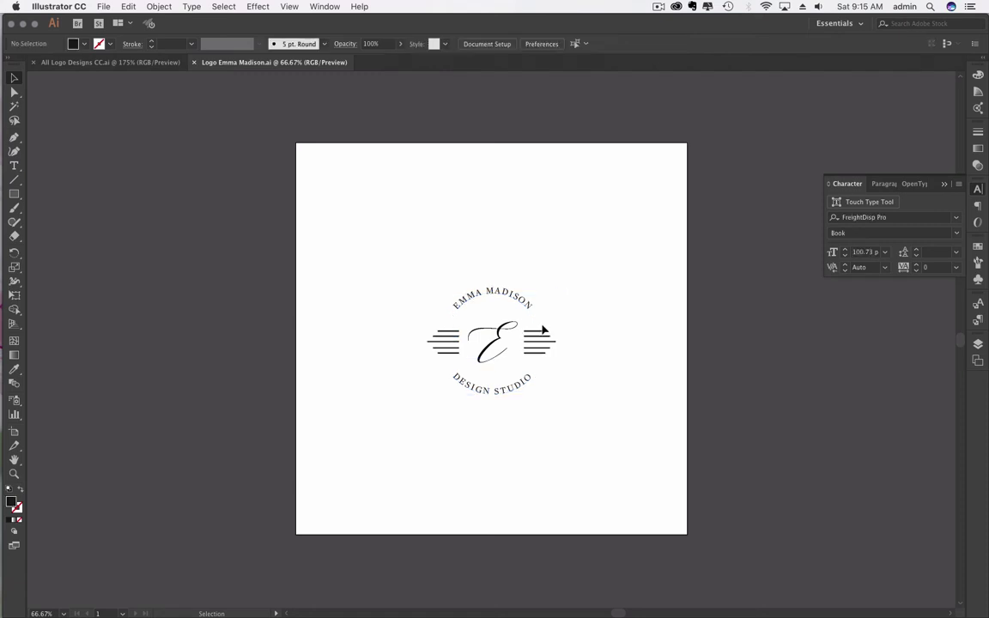
pyautogui.click(514, 295)
pyautogui.click(401, 197)
pyautogui.click(498, 294)
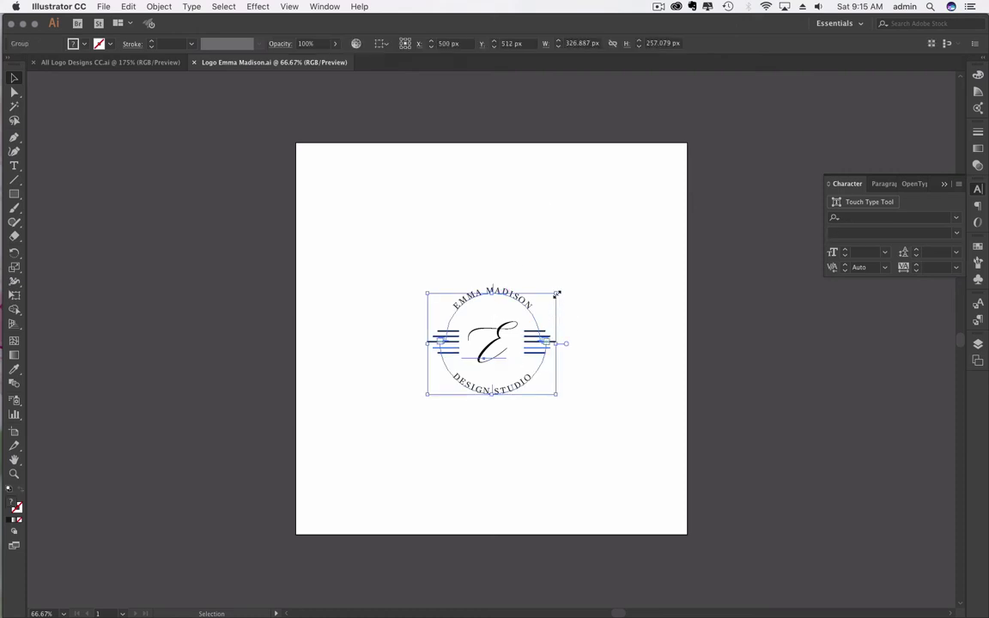
pyautogui.moveTo(557, 294); pyautogui.dragTo(675, 174)
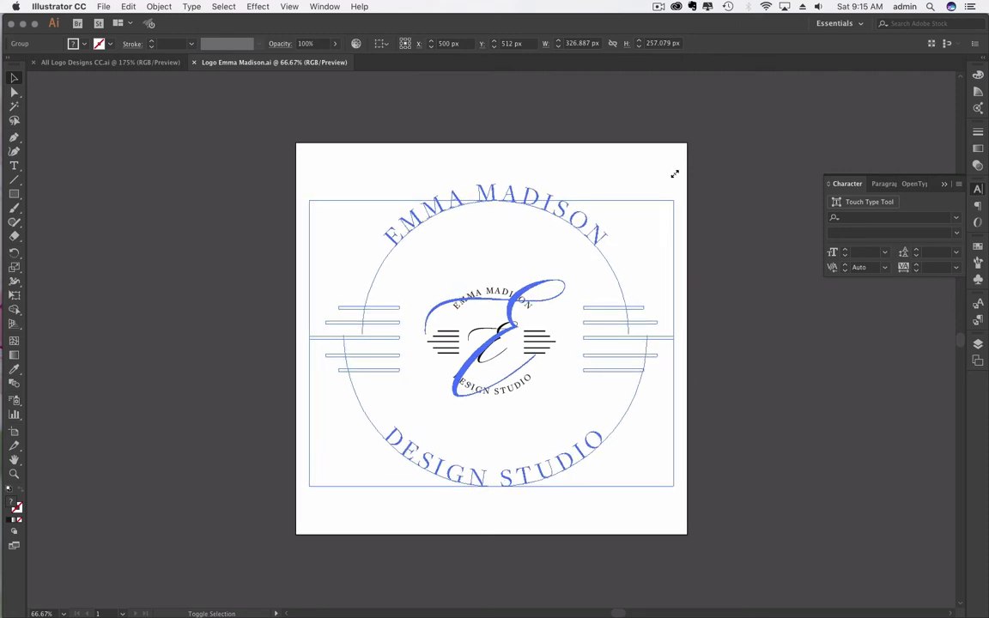
pyautogui.moveTo(675, 175); pyautogui.dragTo(675, 177)
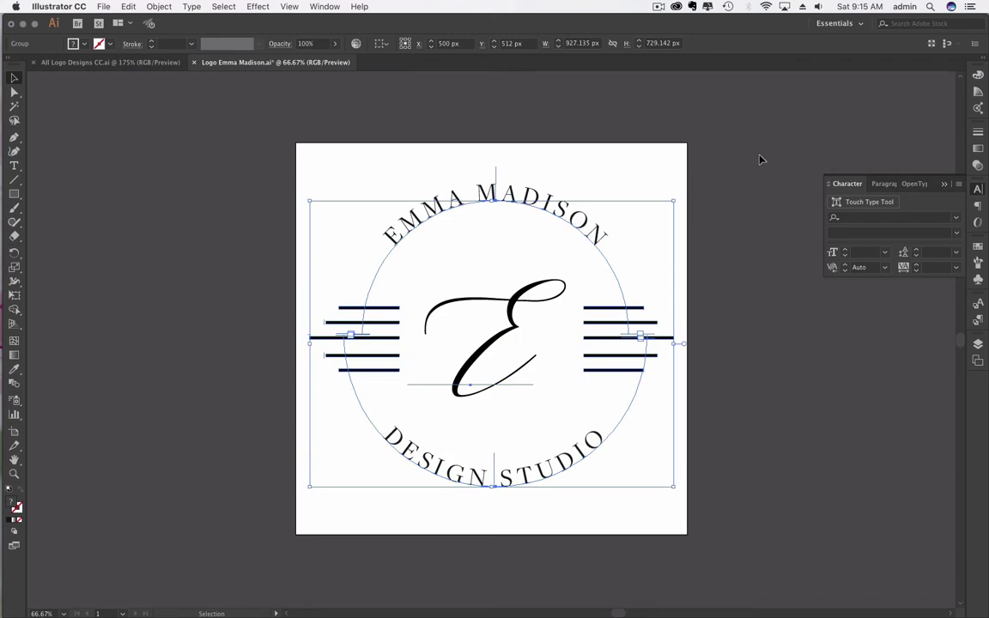
pyautogui.click(676, 161)
pyautogui.press('super+s')
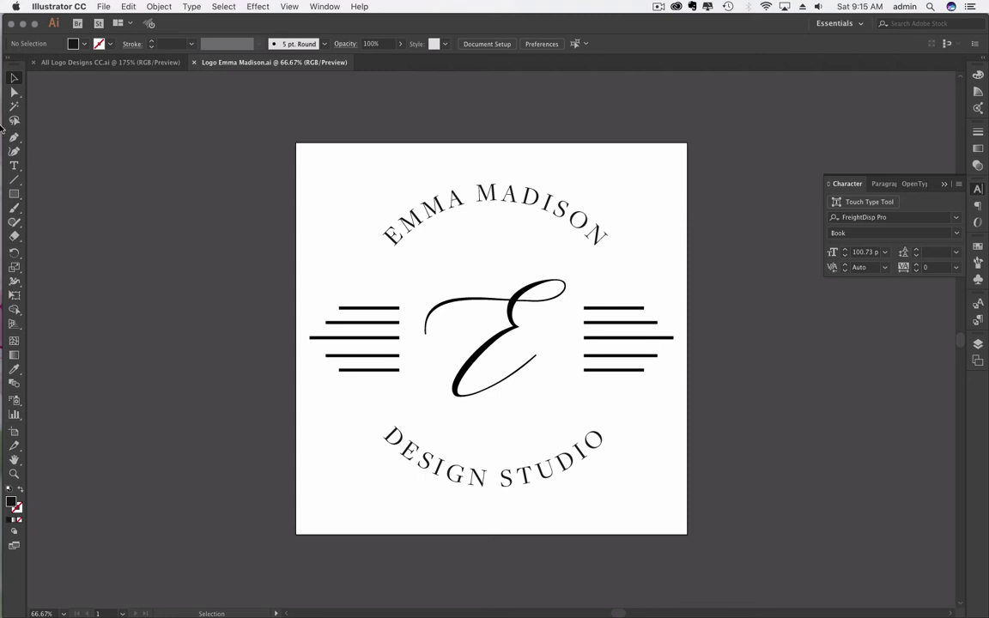
# Step: Select the top-left stripe and set up the Color panel with an enlarged spectrum
pyautogui.click(14, 92)
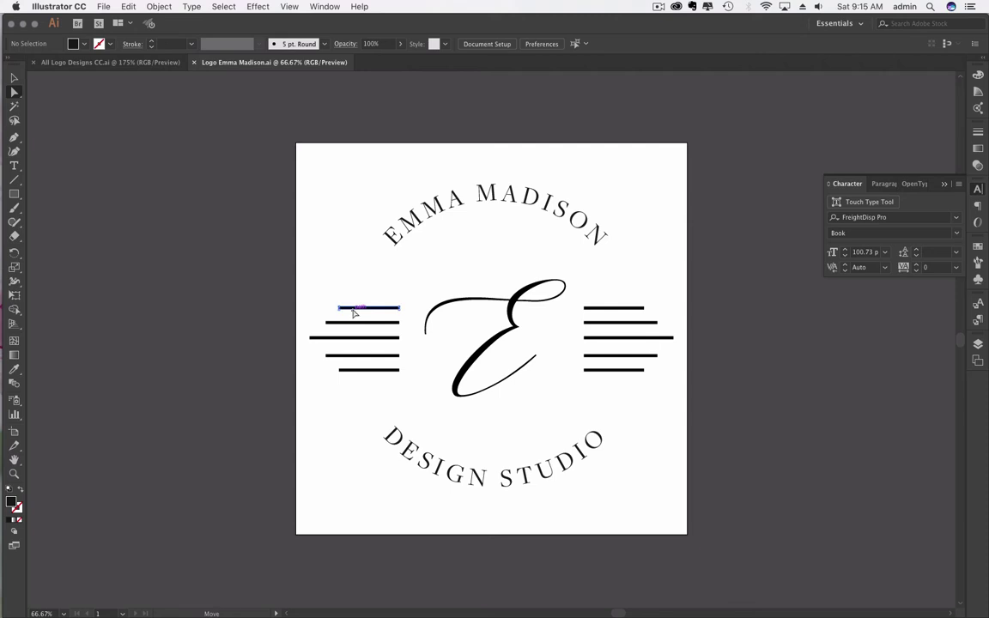
pyautogui.click(352, 308)
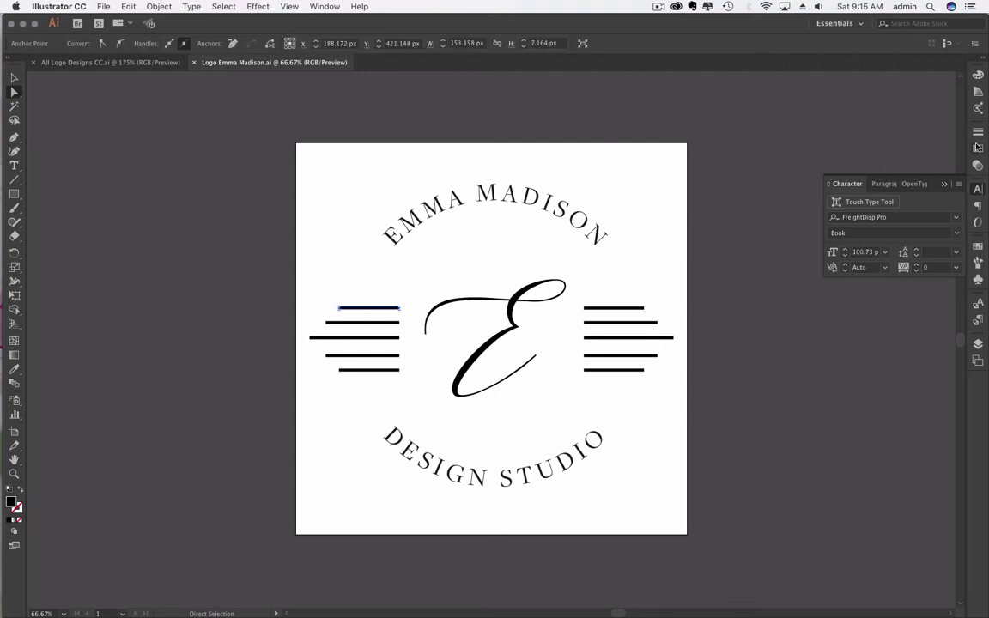
pyautogui.click(978, 76)
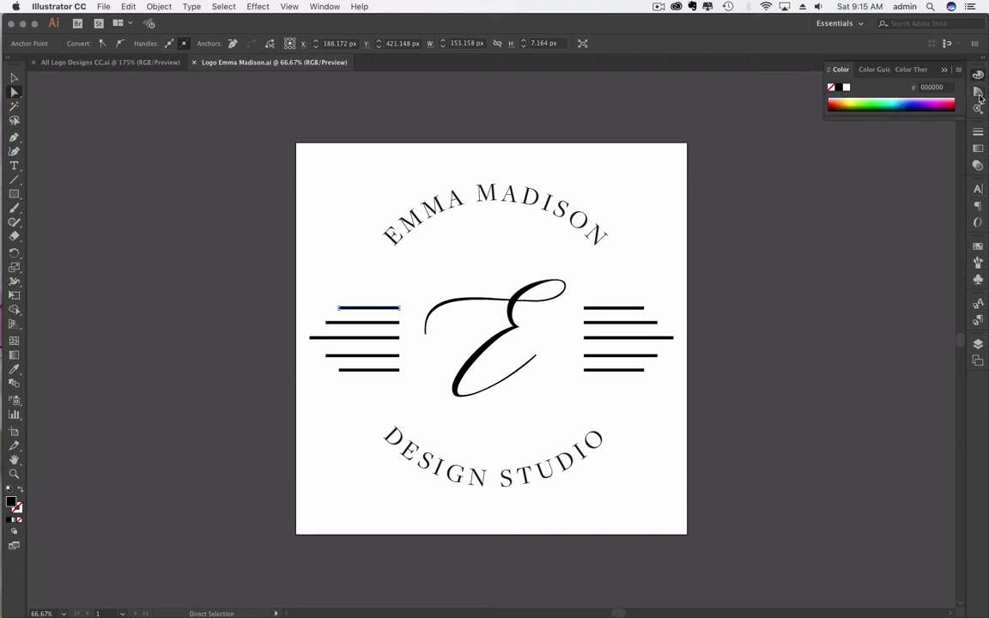
pyautogui.click(980, 92)
pyautogui.click(980, 75)
pyautogui.click(831, 70)
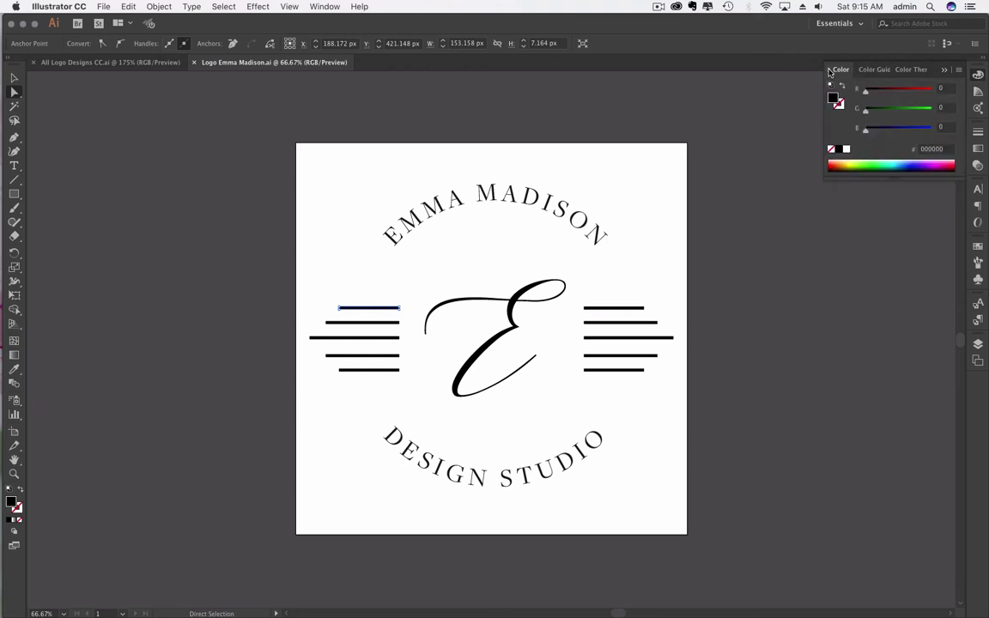
pyautogui.click(831, 71)
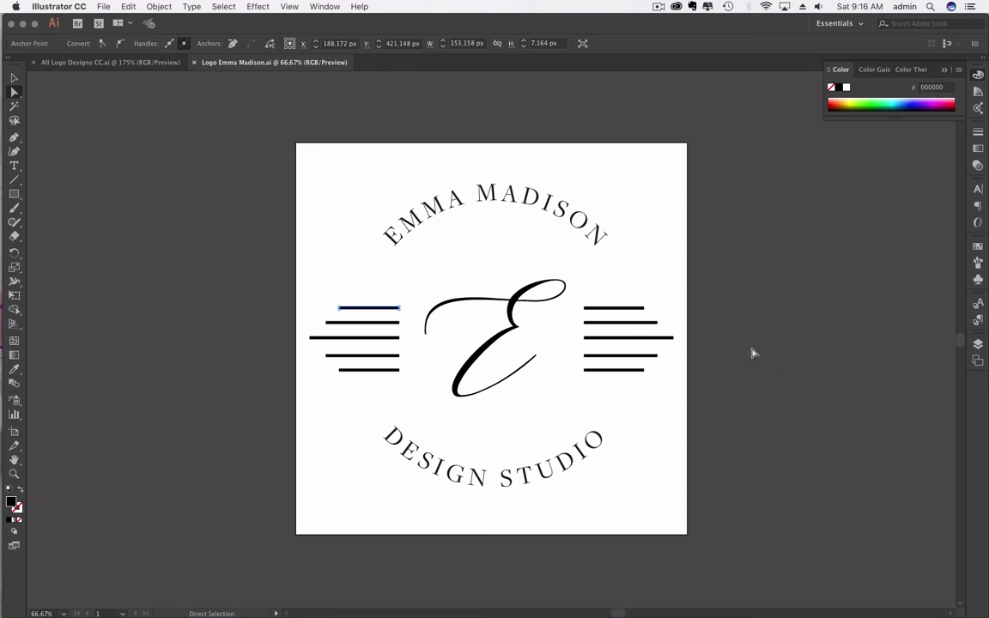
pyautogui.click(874, 70)
pyautogui.click(911, 70)
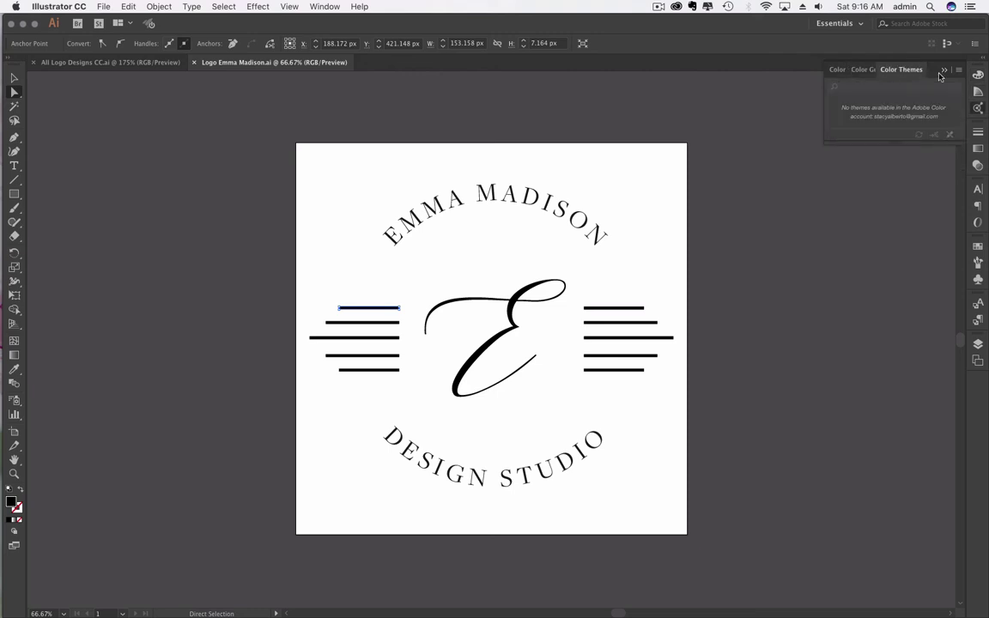
pyautogui.click(838, 69)
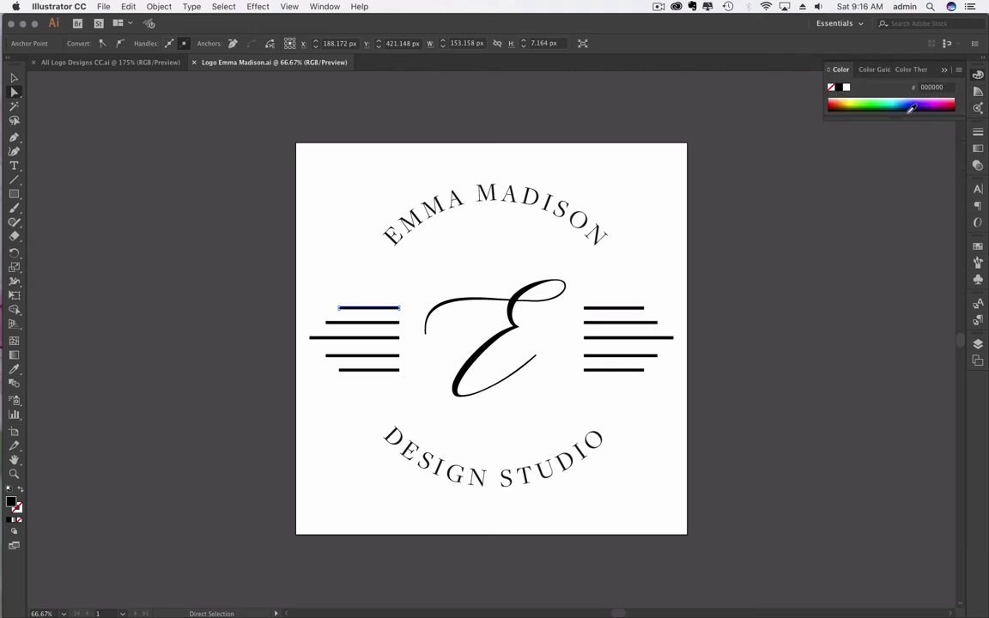
pyautogui.moveTo(897, 120); pyautogui.dragTo(893, 270)
# Step: Colour the stripe cyan, then sample yellow, lavender and pink from the spectrum
pyautogui.click(896, 150)
pyautogui.press('super+shift+a')
pyautogui.click(846, 146)
pyautogui.click(920, 129)
pyautogui.click(945, 116)
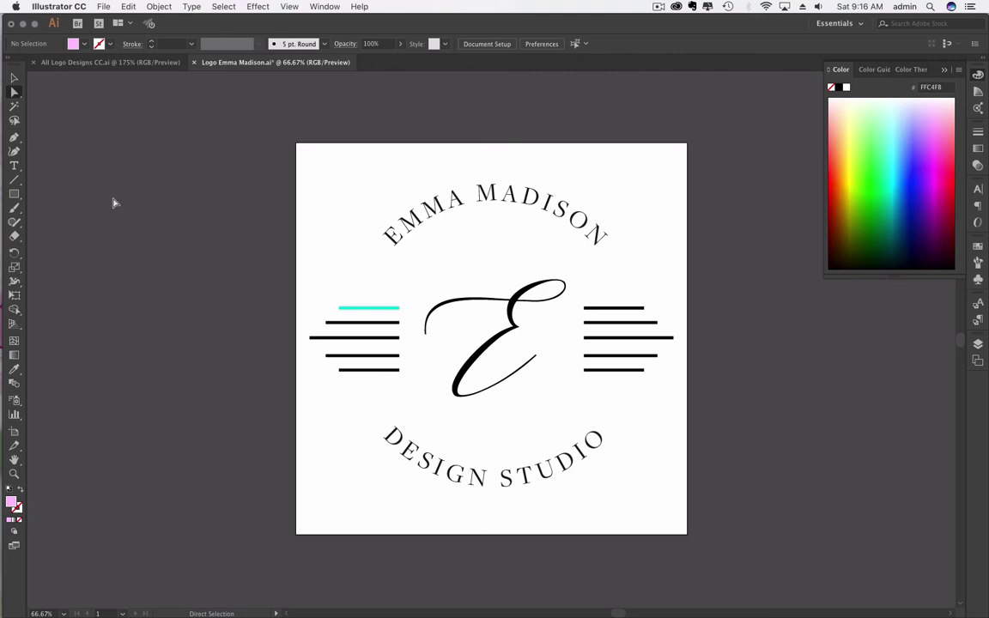
pyautogui.click(365, 308)
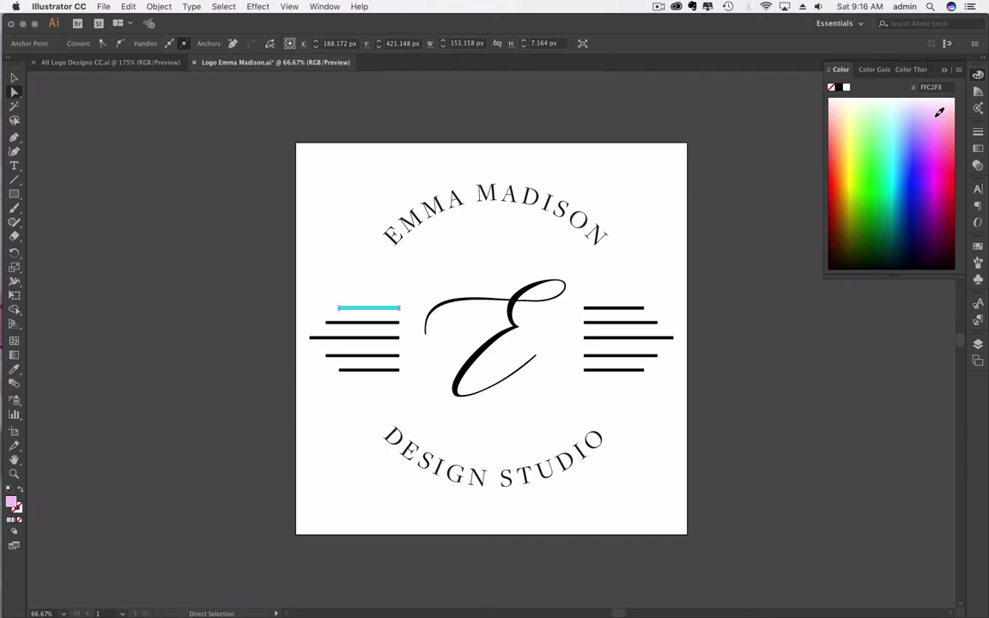
# Step: Refine the top-left stripe's fill to the peach pink FFBEB0 and deselect it
pyautogui.click(943, 103)
pyautogui.moveTo(943, 104); pyautogui.dragTo(937, 118)
pyautogui.moveTo(935, 117); pyautogui.dragTo(850, 98)
pyautogui.click(943, 88)
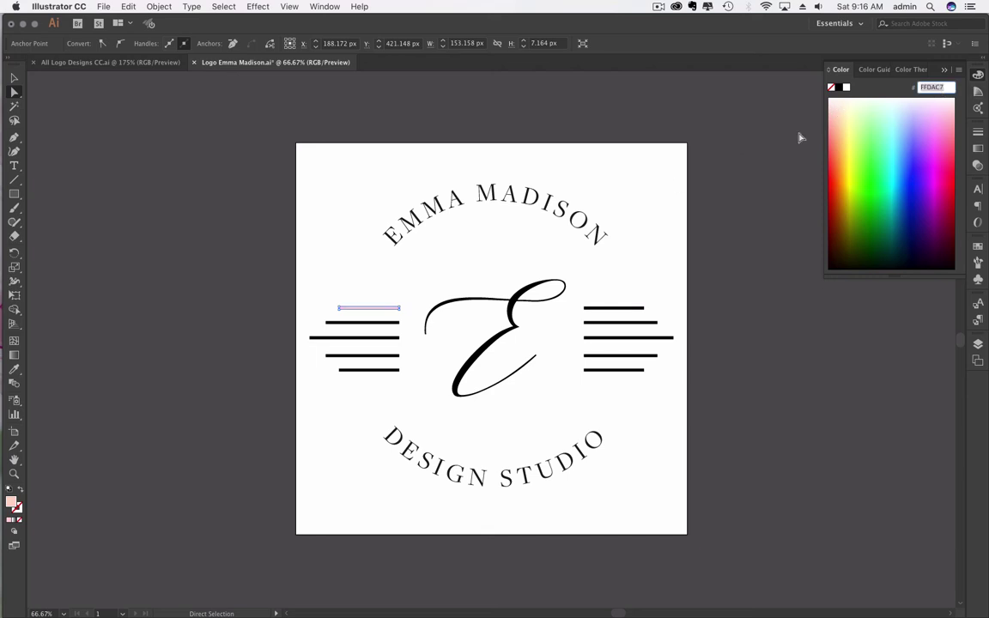
pyautogui.moveTo(838, 112); pyautogui.dragTo(837, 106)
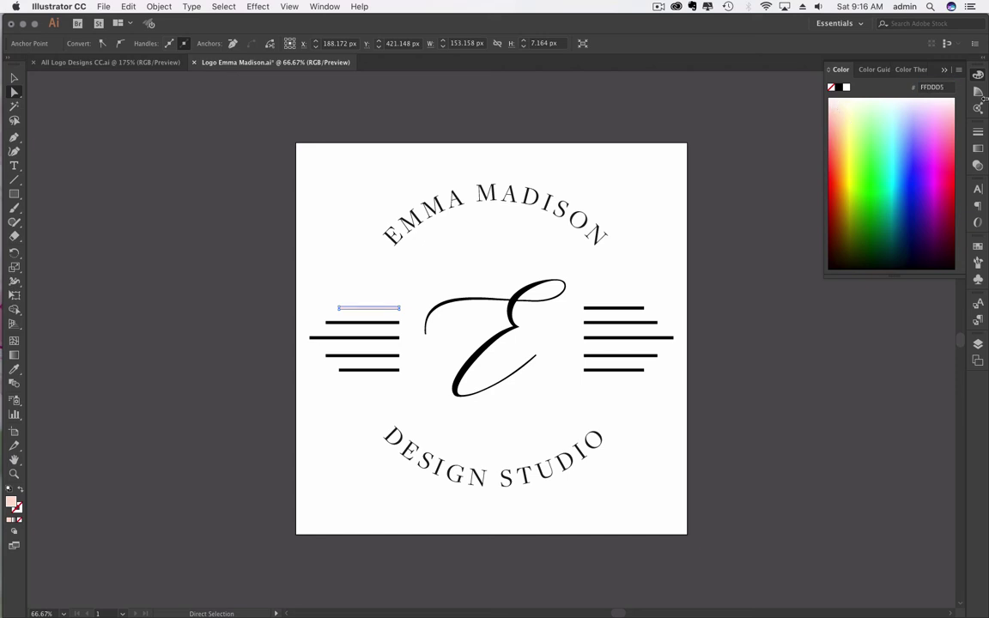
pyautogui.click(831, 108)
pyautogui.click(832, 121)
pyautogui.click(832, 121)
pyautogui.click(932, 87)
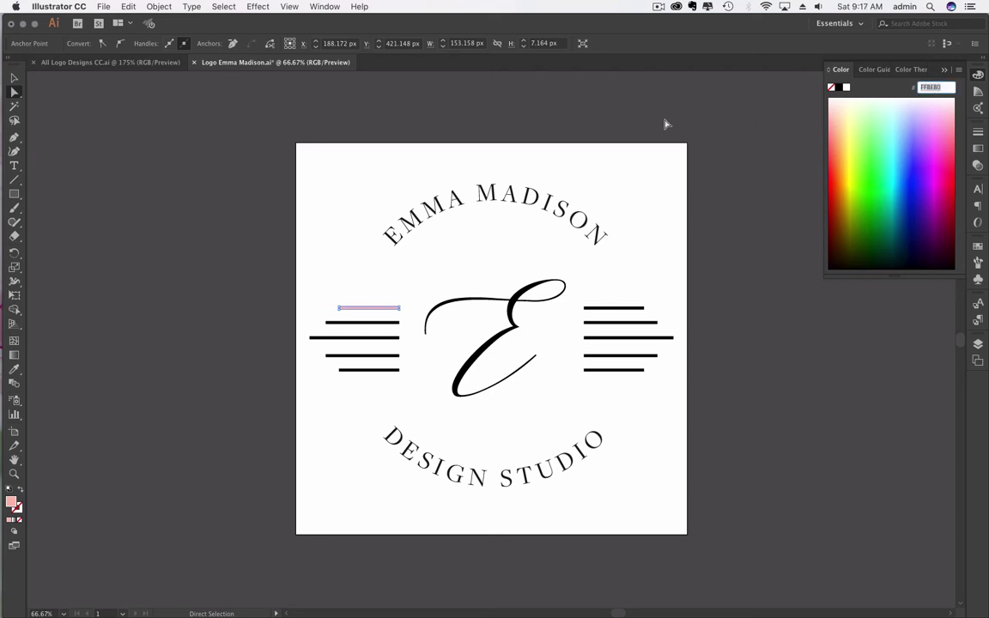
pyautogui.press('Return')
pyautogui.click(14, 77)
pyautogui.click(127, 244)
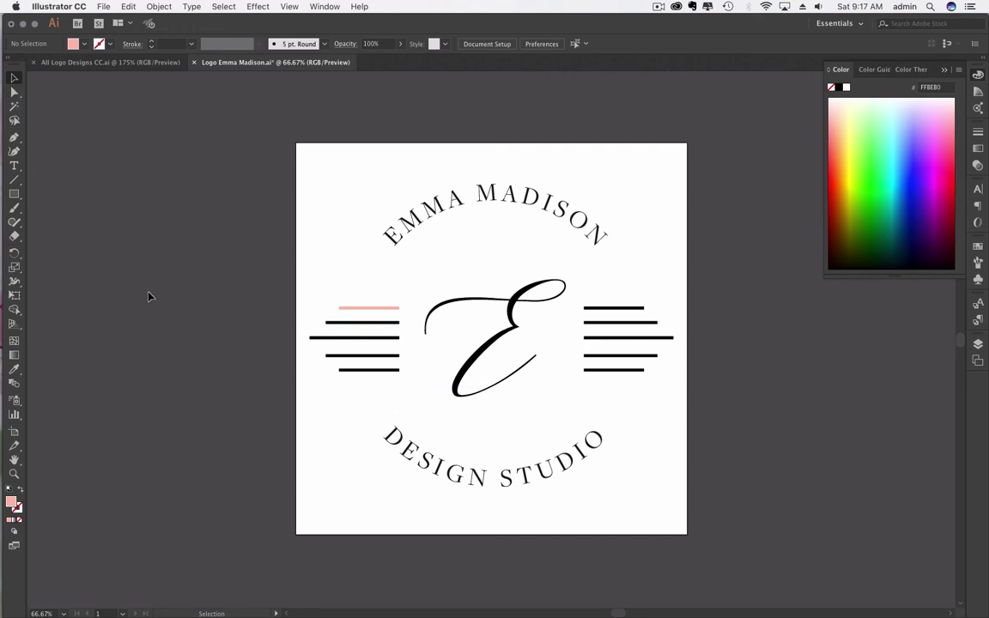
# Step: Undo back so only the top-left stripe keeps the paler pink FFDDD5, others staying black
pyautogui.click(15, 94)
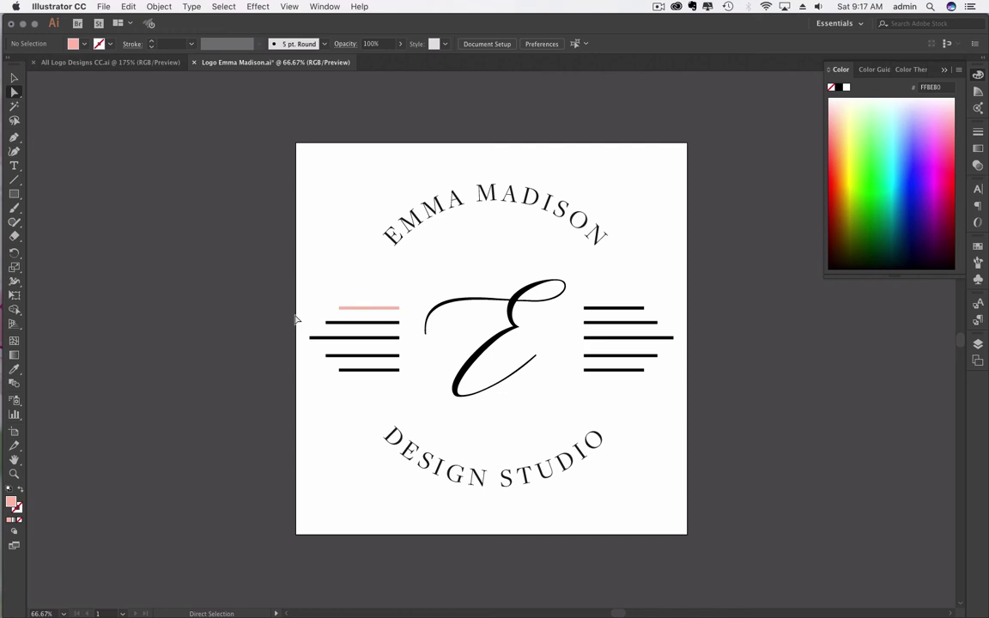
pyautogui.moveTo(296, 315); pyautogui.dragTo(406, 387)
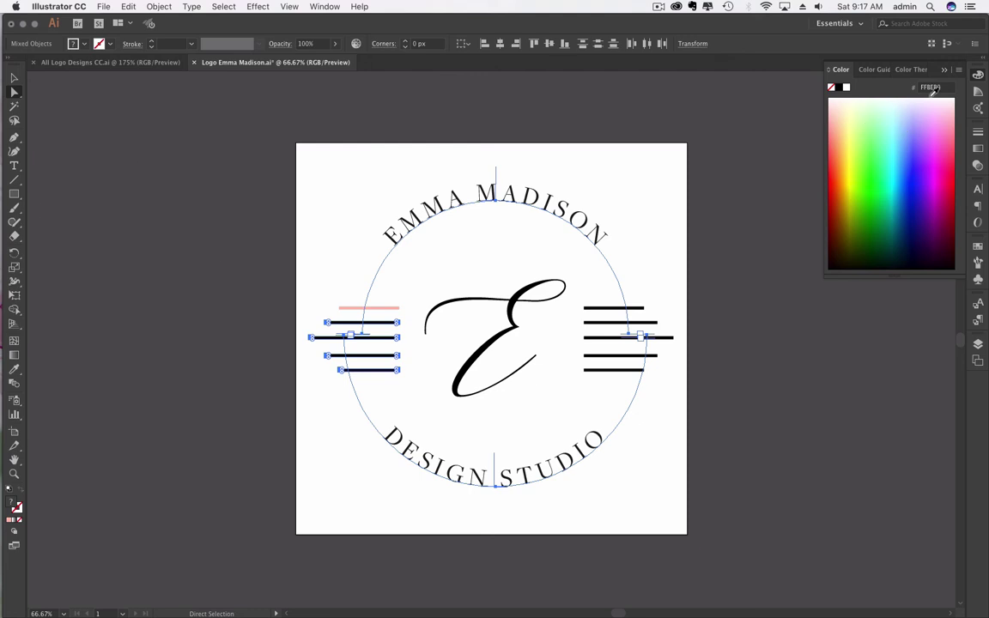
pyautogui.click(933, 87)
pyautogui.press('super')
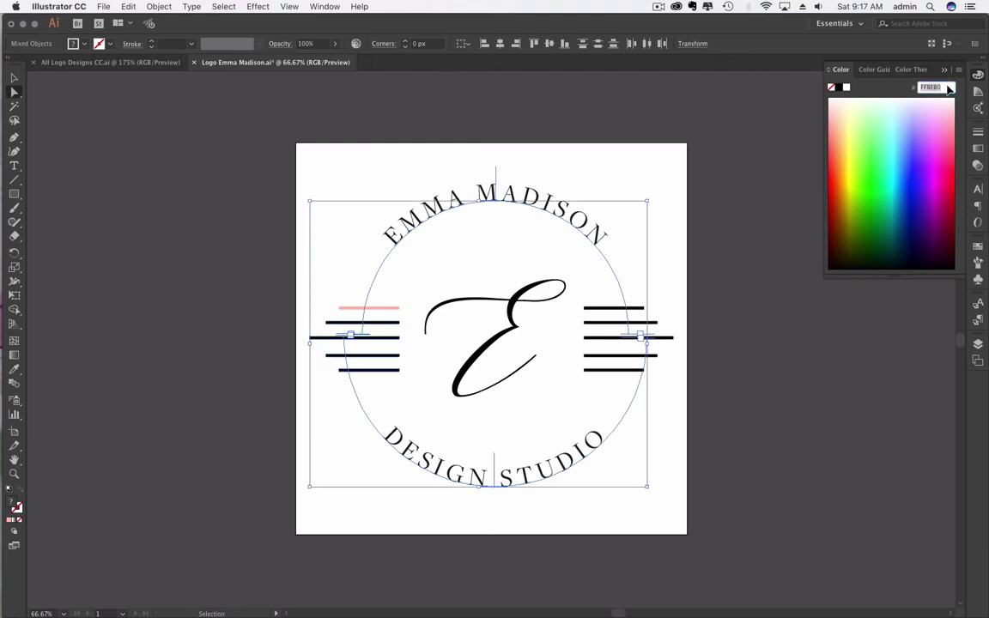
pyautogui.moveTo(318, 314); pyautogui.dragTo(408, 377)
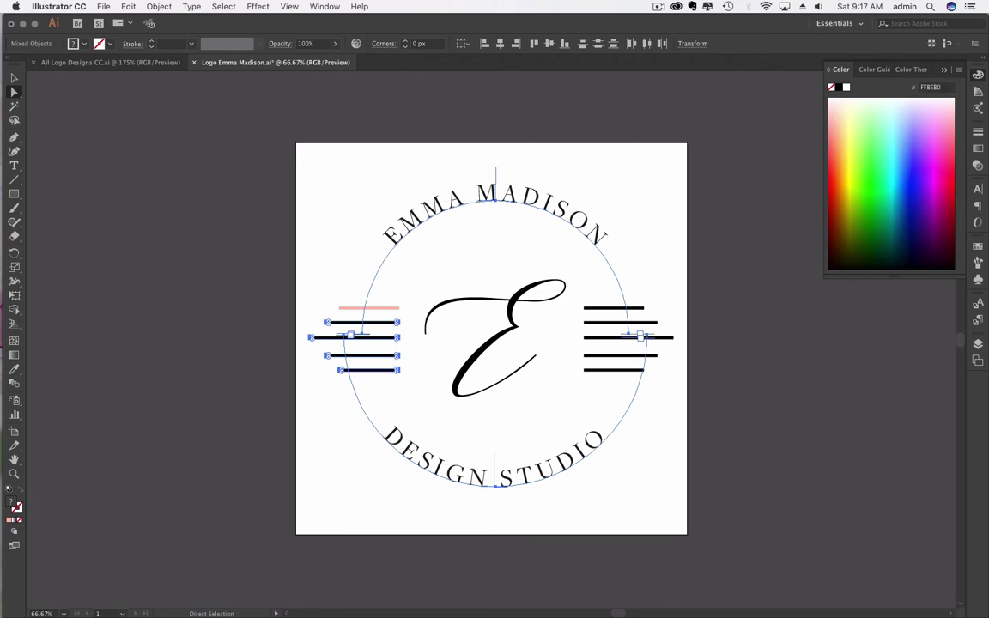
pyautogui.press('super')
pyautogui.press('super+alt+bracketright')
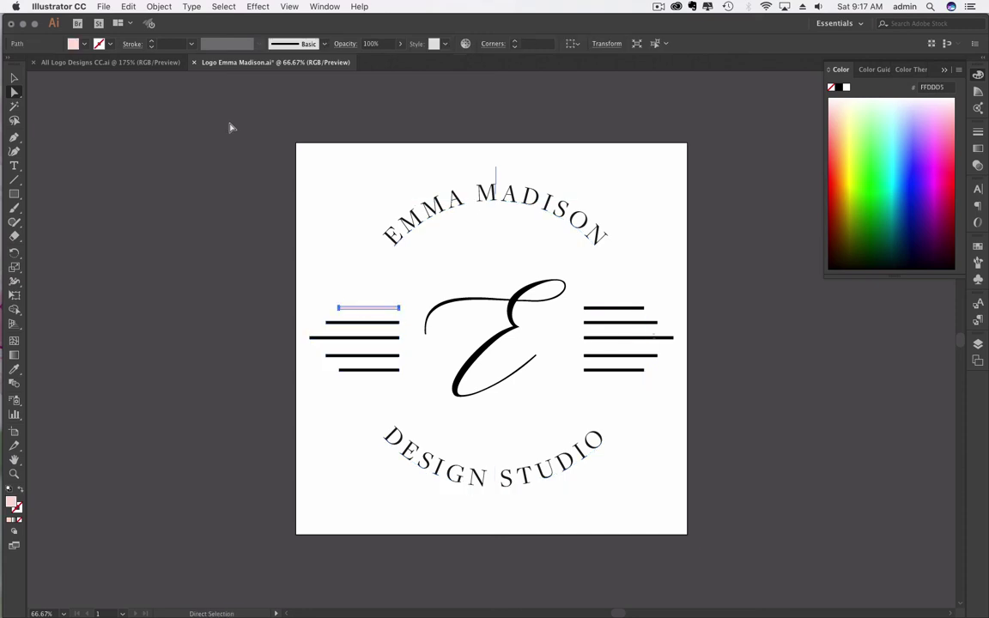
pyautogui.click(206, 189)
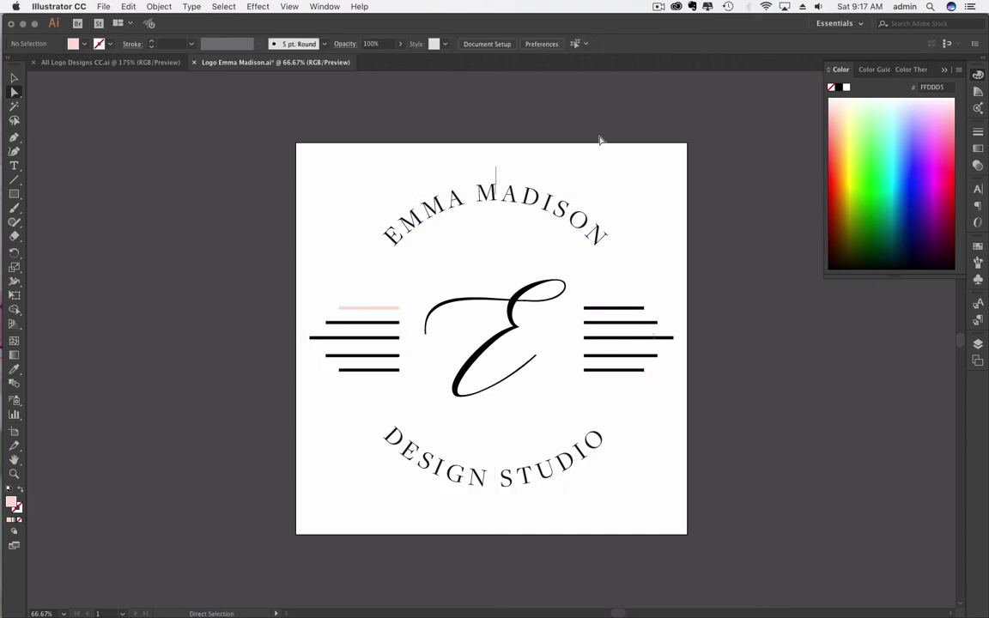
# Step: Open the Layers panel and expand Layer 1 and the logo group to show its items
pyautogui.click(978, 344)
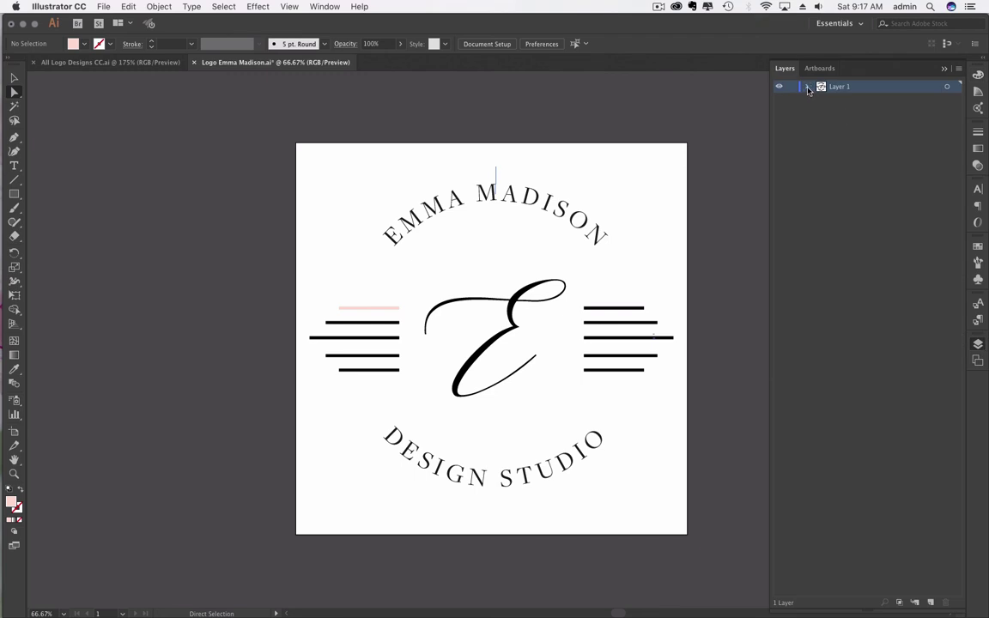
pyautogui.doubleClick(871, 86)
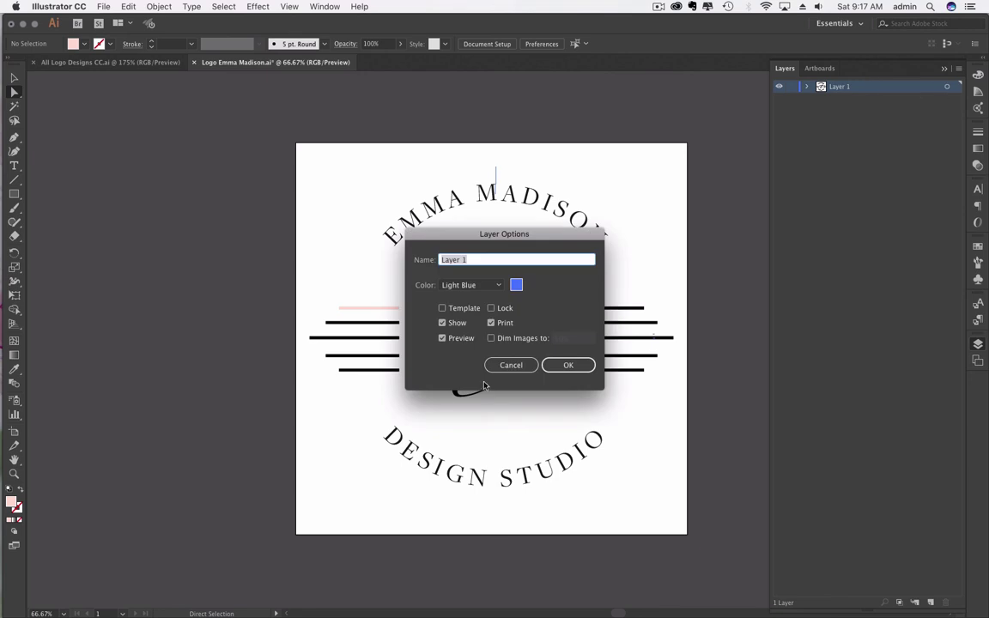
pyautogui.click(523, 363)
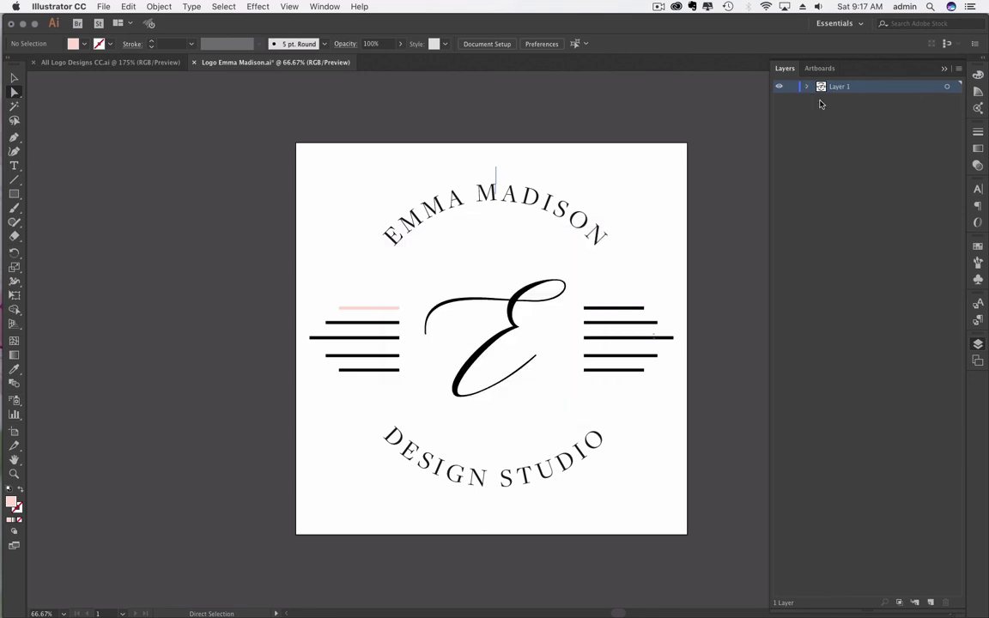
pyautogui.click(948, 87)
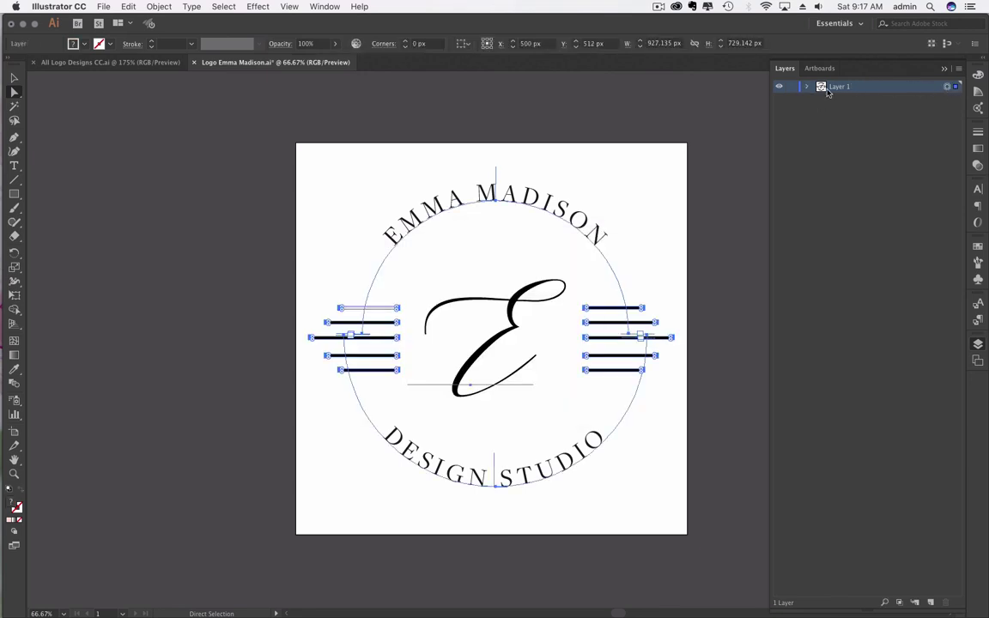
pyautogui.click(807, 87)
pyautogui.click(823, 100)
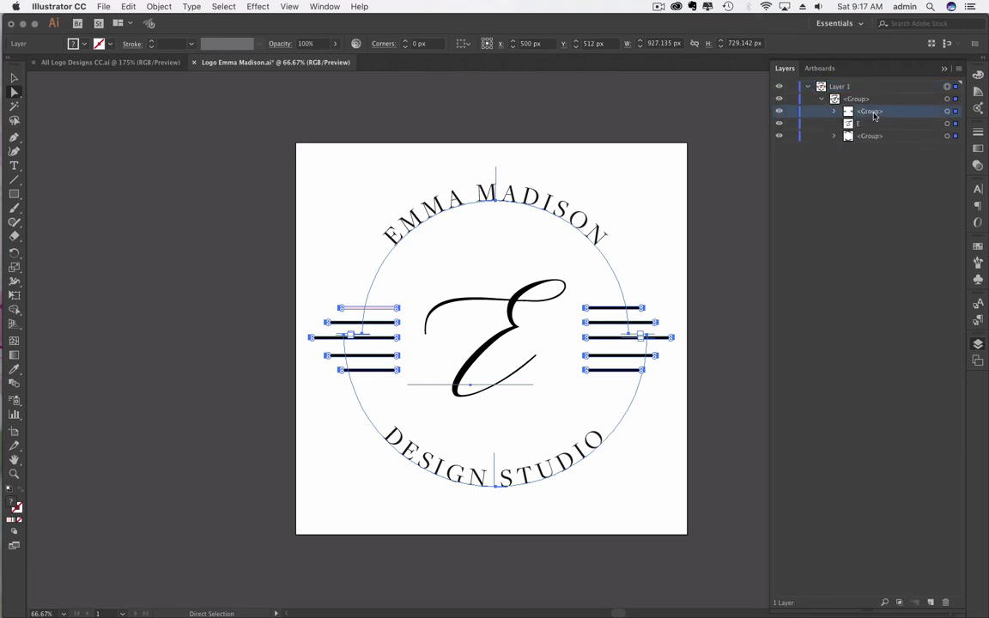
pyautogui.click(836, 125)
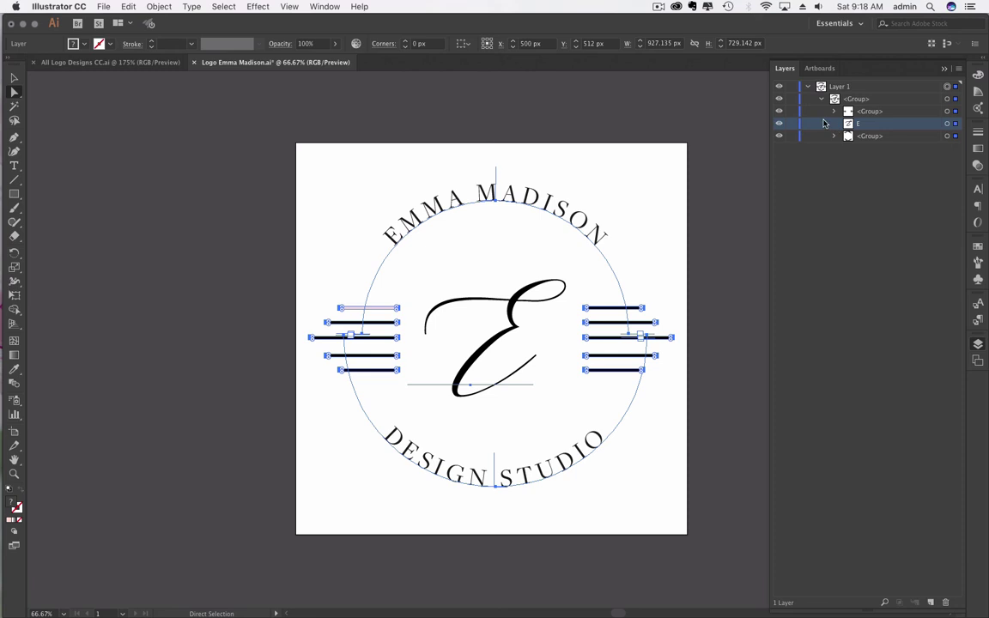
pyautogui.click(862, 112)
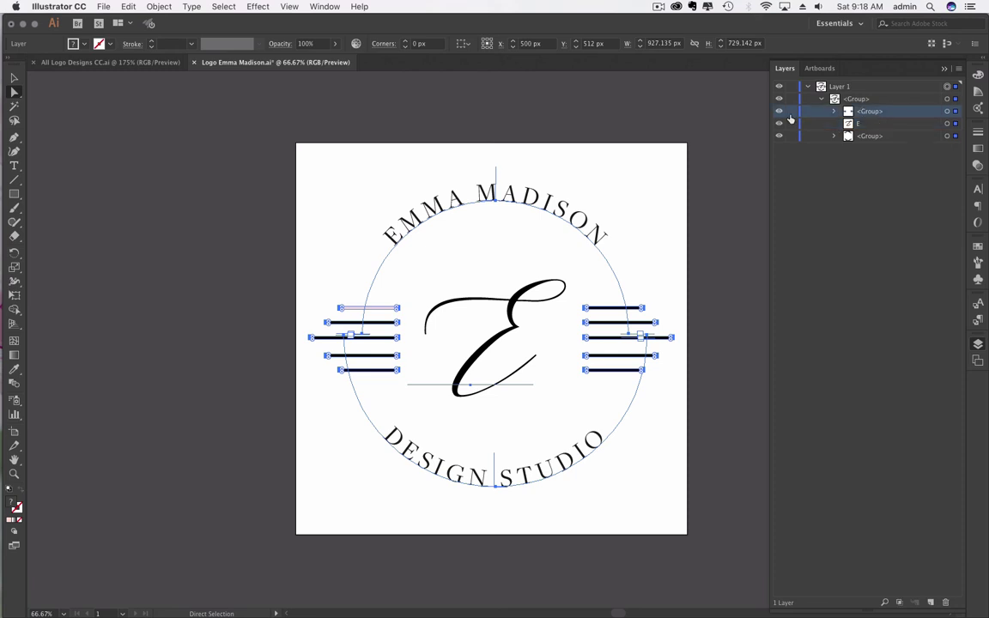
pyautogui.click(834, 137)
pyautogui.click(834, 136)
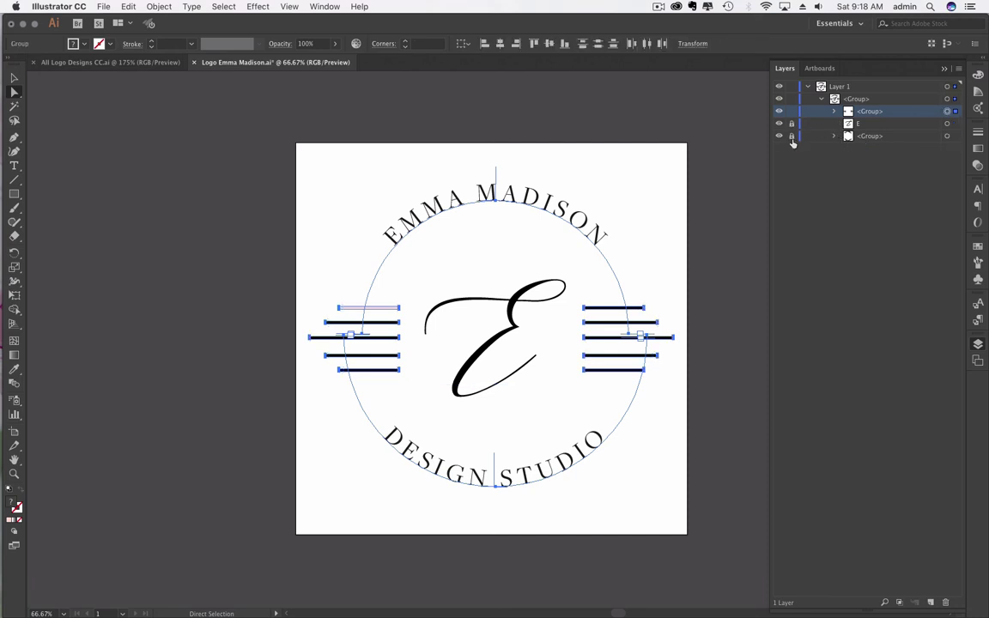
# Step: Lock the script E and the arc text group, leaving the stripe bars editable
pyautogui.click(792, 123)
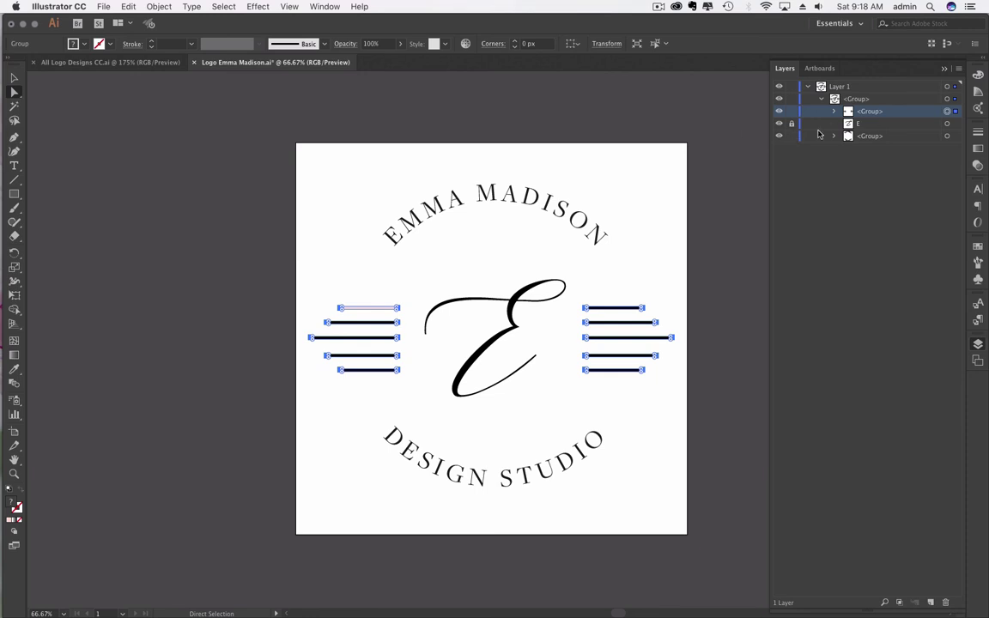
pyautogui.click(792, 137)
pyautogui.click(159, 230)
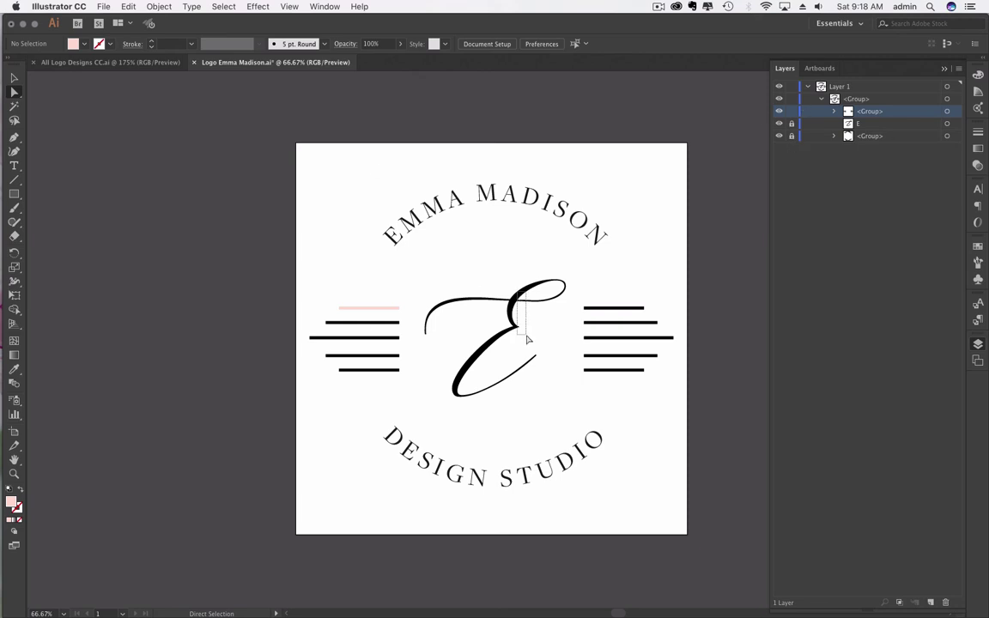
pyautogui.click(875, 126)
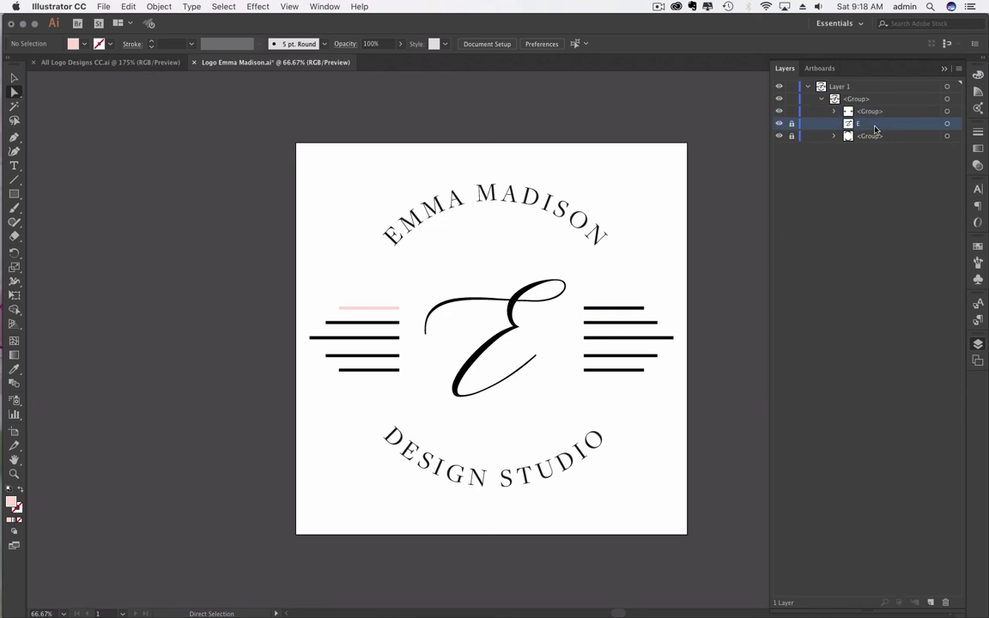
# Step: Colour the lower-left stripe bars pale pink FFEBE0 and deselect them
pyautogui.moveTo(288, 318); pyautogui.dragTo(408, 387)
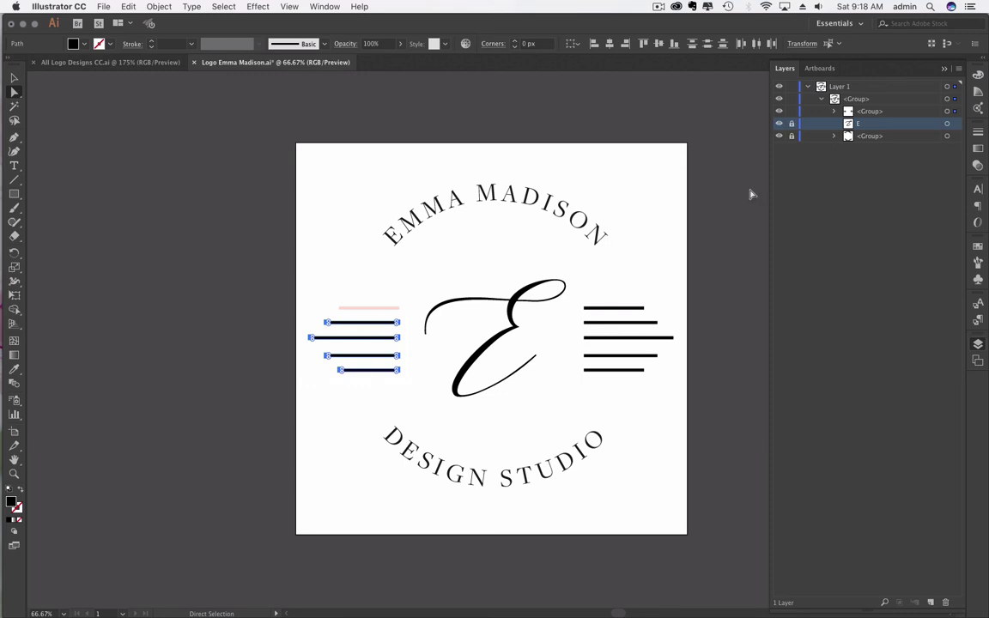
pyautogui.click(984, 137)
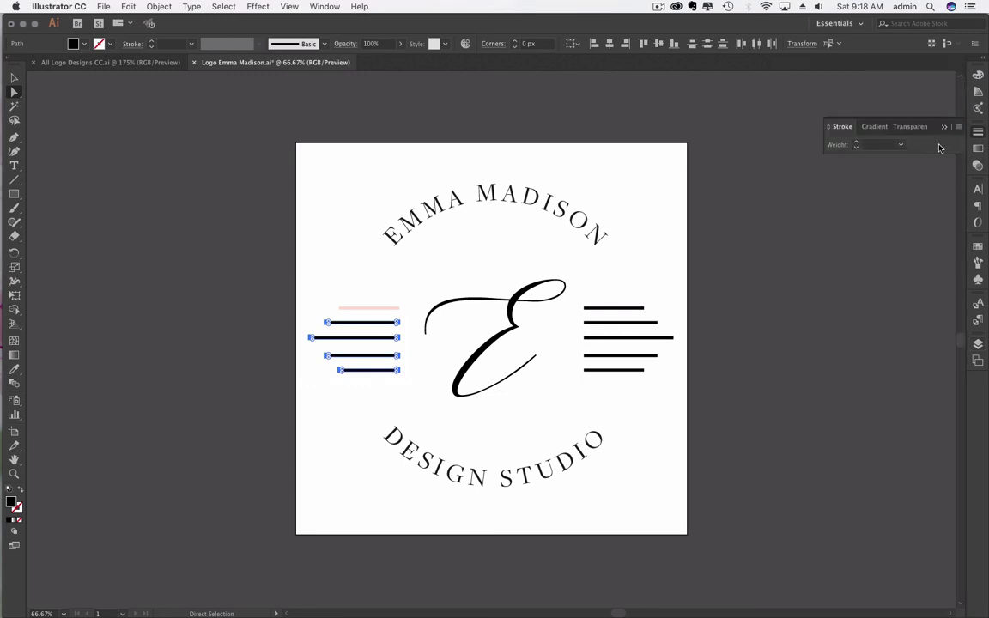
pyautogui.click(978, 76)
pyautogui.click(931, 87)
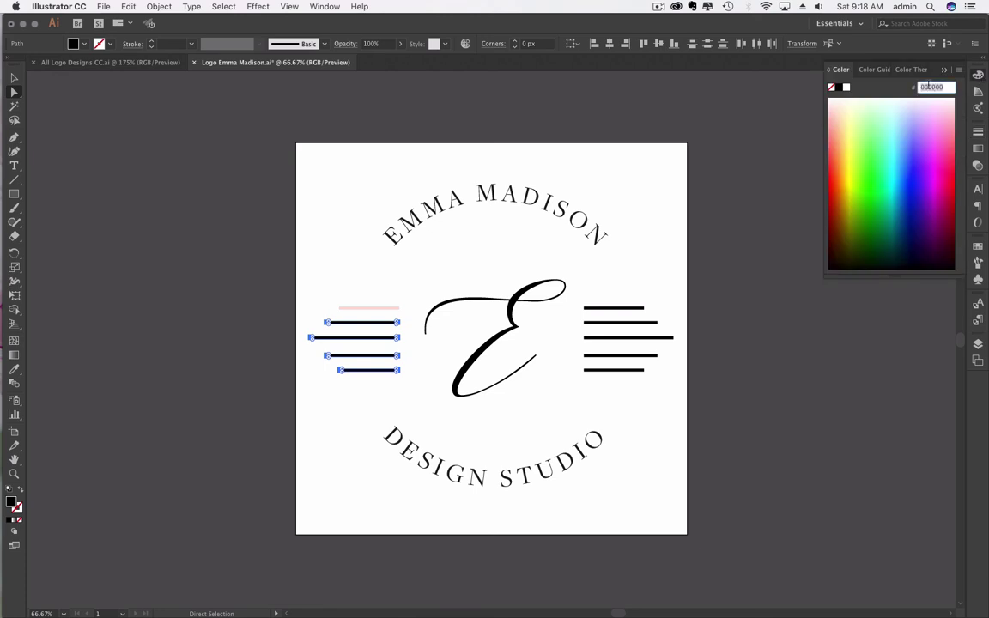
pyautogui.write('FFEBE0')
pyautogui.press('Return')
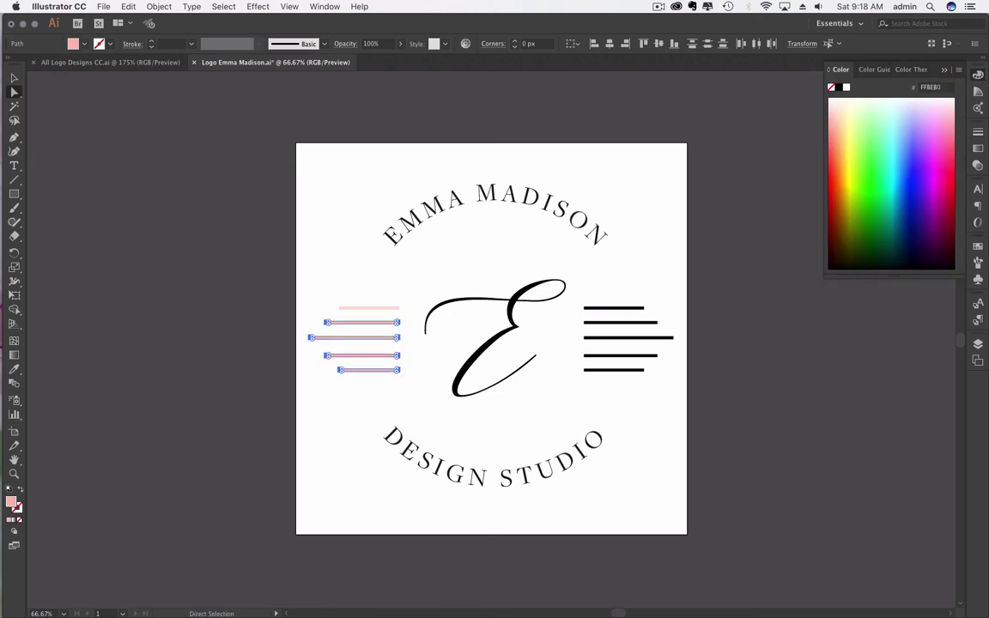
pyautogui.click(413, 270)
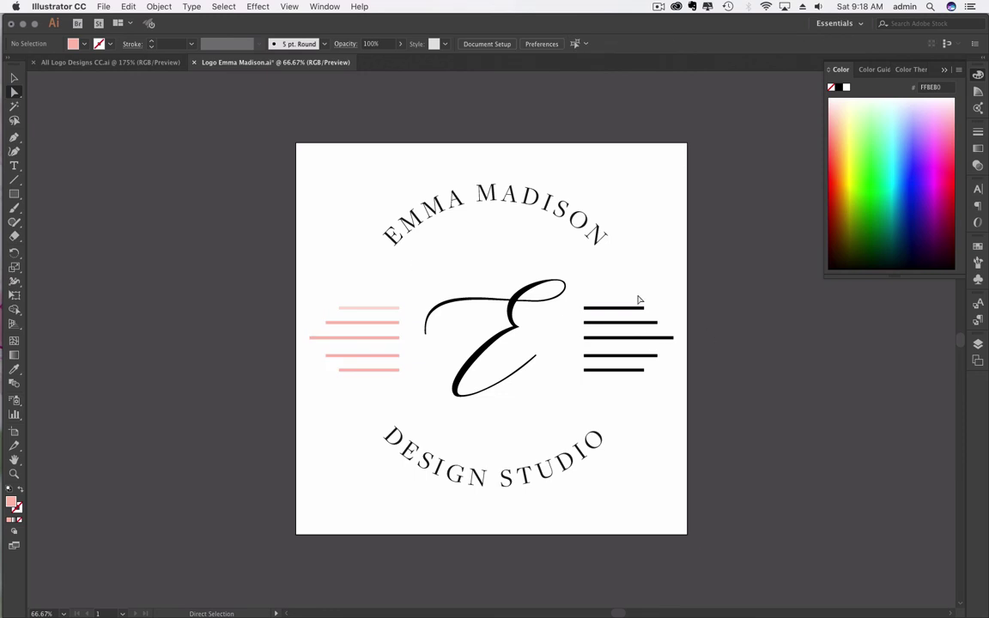
# Step: Recolour the five black right-hand stripe bars peach pink FFBEB0
pyautogui.click(611, 308)
pyautogui.moveTo(584, 299); pyautogui.dragTo(634, 348)
pyautogui.moveTo(676, 287); pyautogui.dragTo(565, 387)
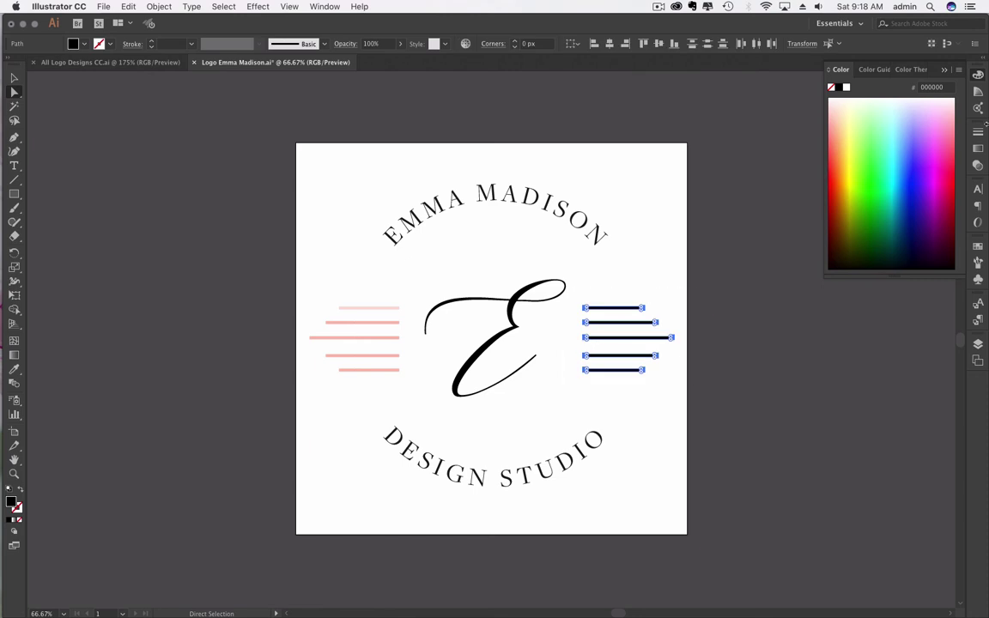
pyautogui.click(945, 88)
pyautogui.write('FFBEB0')
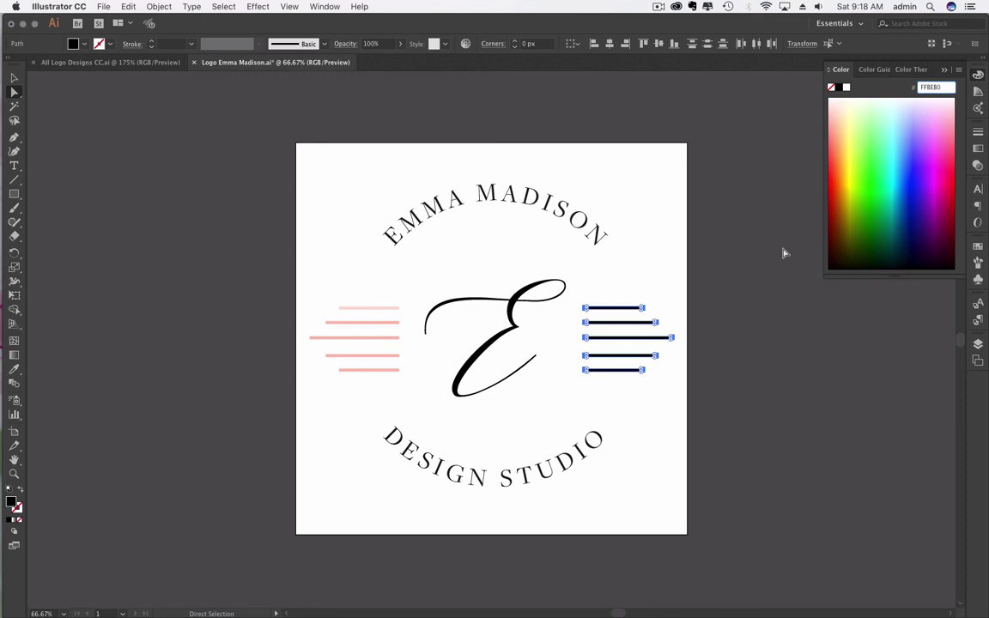
pyautogui.click(669, 292)
pyautogui.moveTo(702, 300); pyautogui.dragTo(623, 398)
pyautogui.click(599, 302)
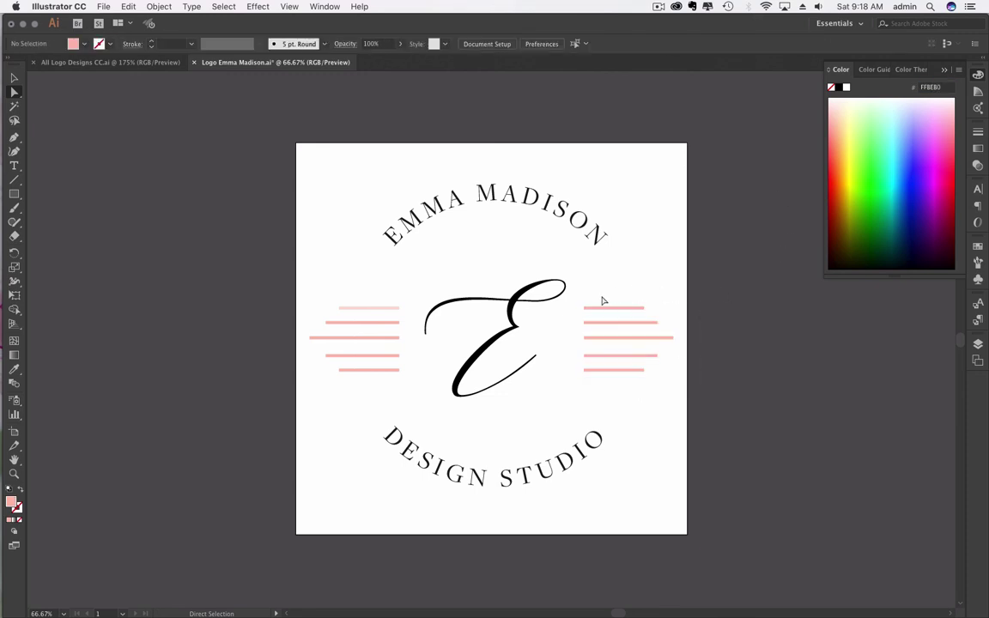
pyautogui.moveTo(702, 282); pyautogui.dragTo(575, 411)
pyautogui.moveTo(571, 297); pyautogui.dragTo(686, 386)
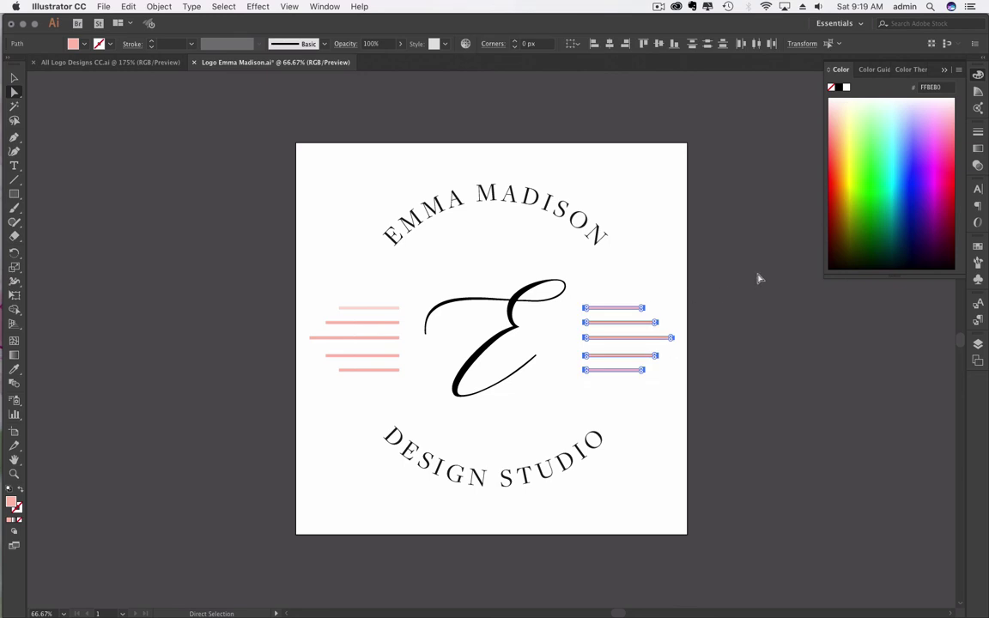
pyautogui.click(413, 346)
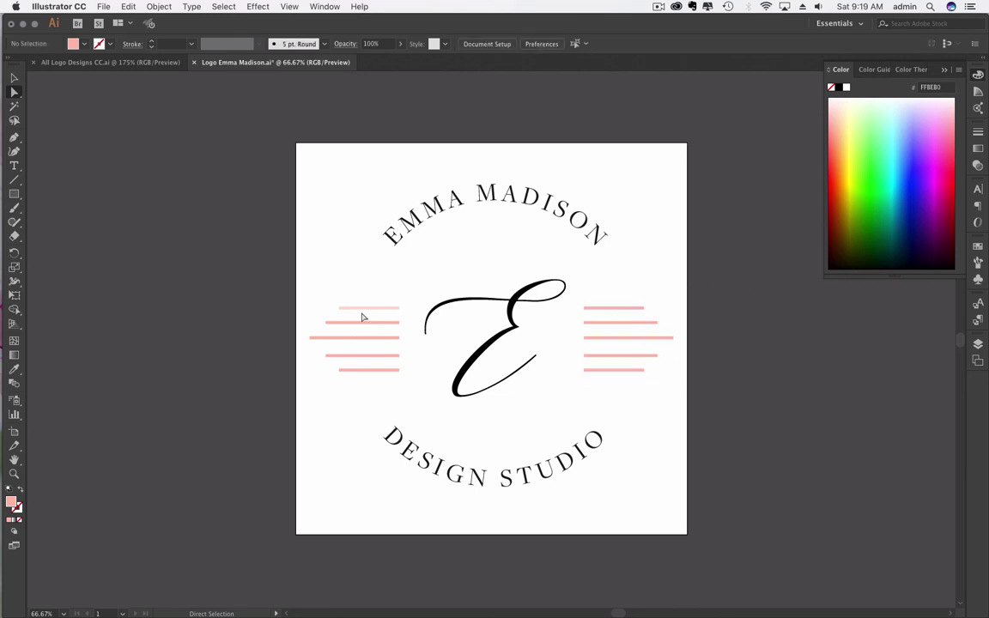
# Step: Zoom in on the left stripes and select only the top-left stripe bar
pyautogui.moveTo(309, 298); pyautogui.dragTo(413, 388)
pyautogui.click(942, 89)
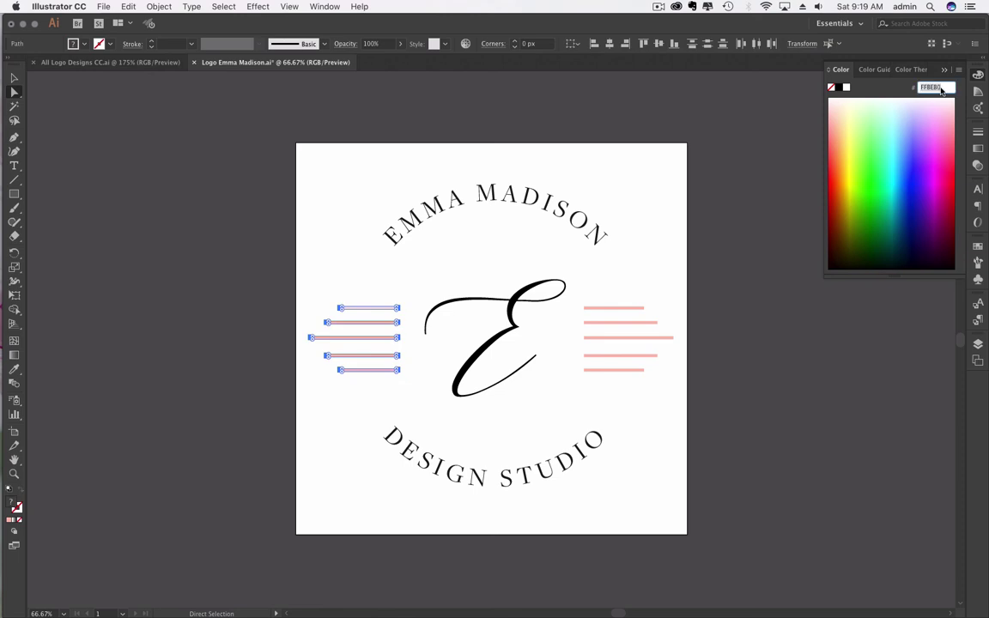
pyautogui.press('v')
pyautogui.press('a')
pyautogui.click(382, 284)
pyautogui.click(371, 308)
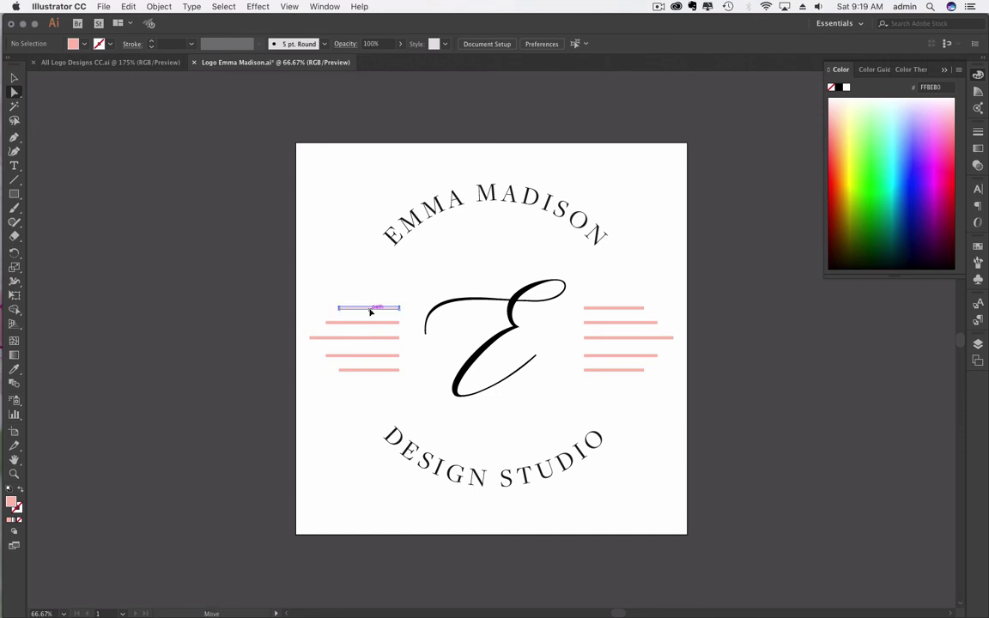
pyautogui.press('v')
pyautogui.click(131, 309)
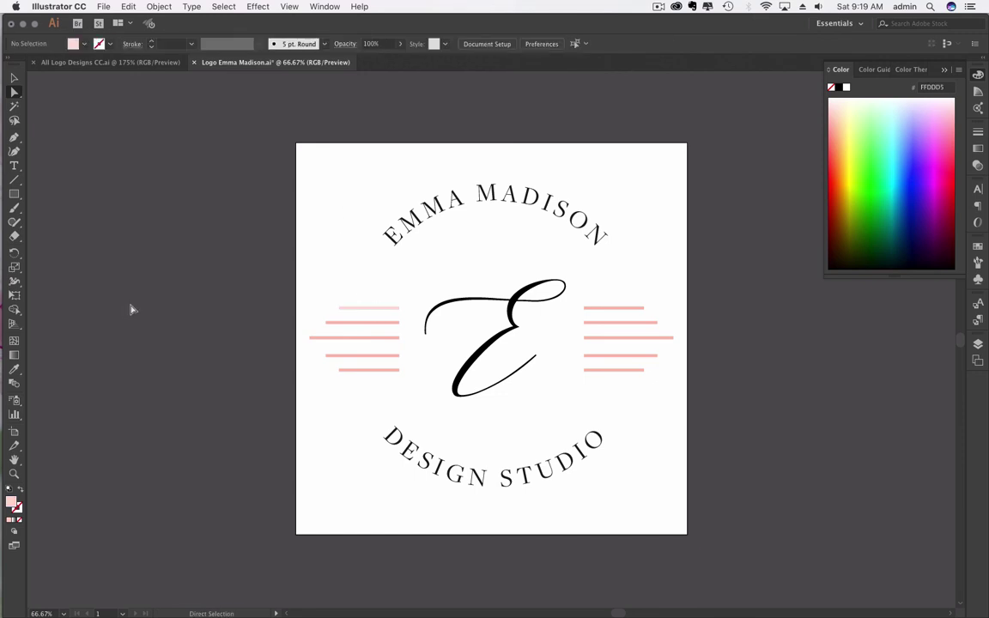
pyautogui.press('super+equal')
pyautogui.press('super+equal')
pyautogui.press('super+equal')
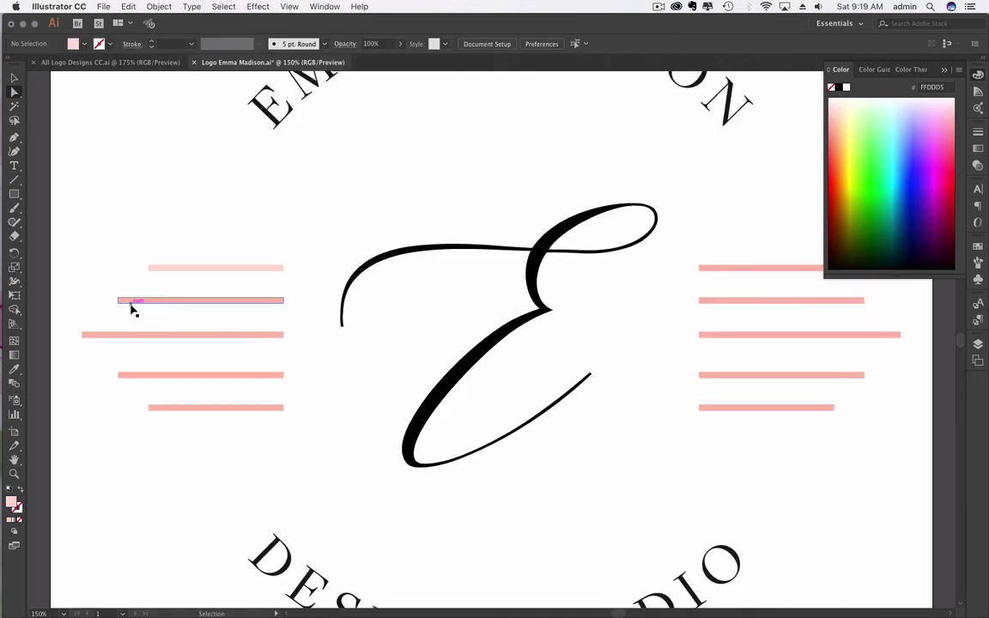
pyautogui.press('a')
pyautogui.click(253, 267)
pyautogui.click(16, 80)
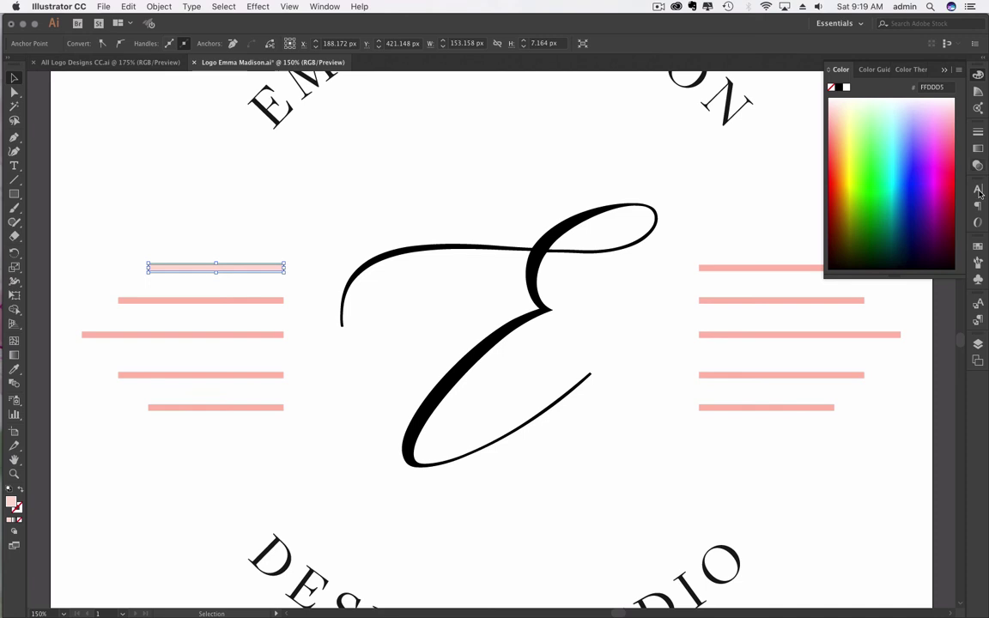
# Step: Locate the top-left stripe in the Layers panel and give it fill FFEBE0
pyautogui.click(978, 344)
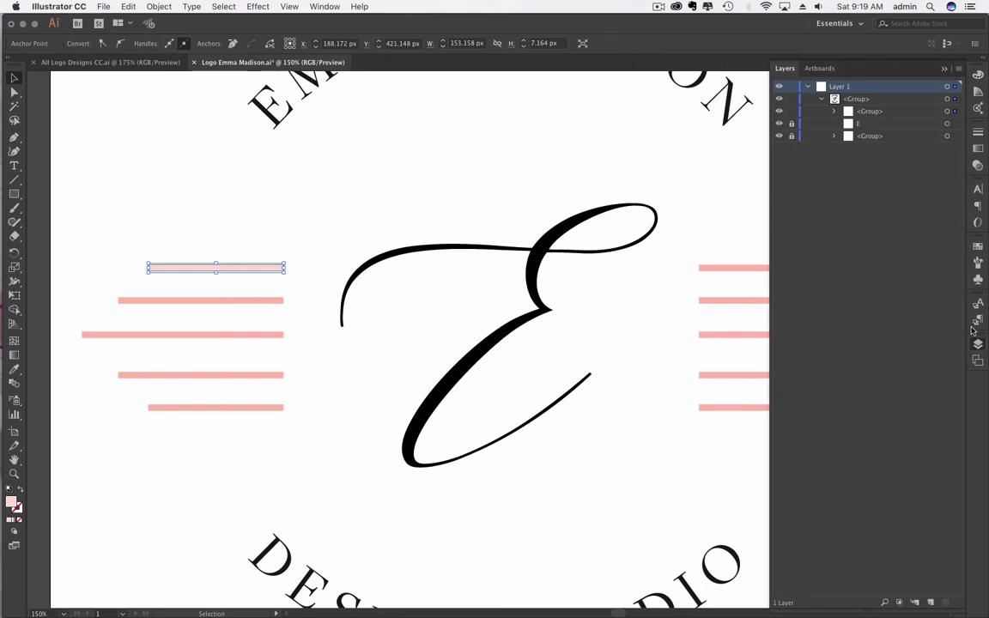
pyautogui.click(833, 112)
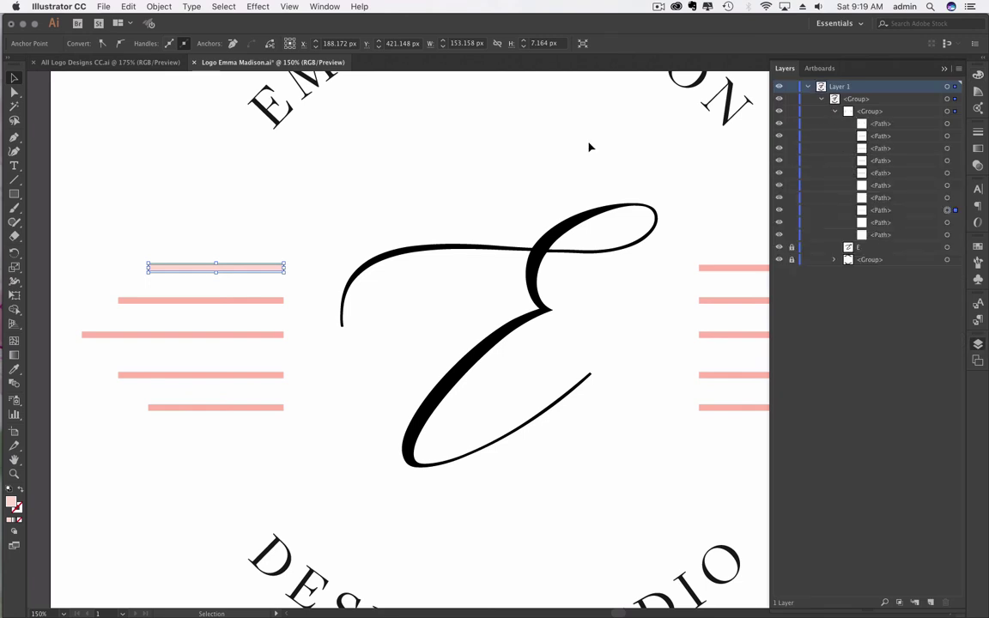
pyautogui.click(910, 212)
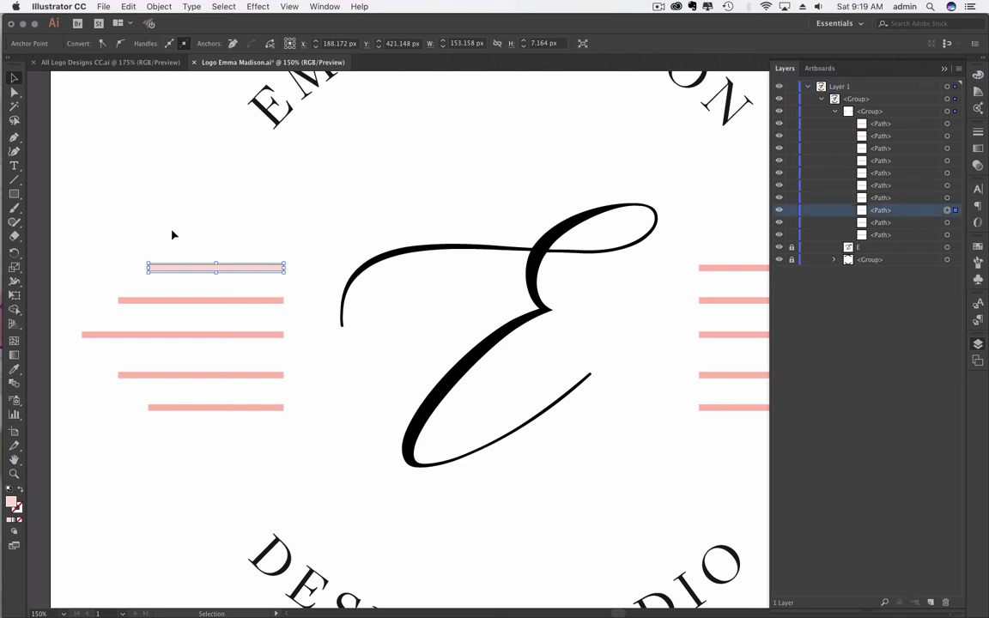
pyautogui.click(978, 75)
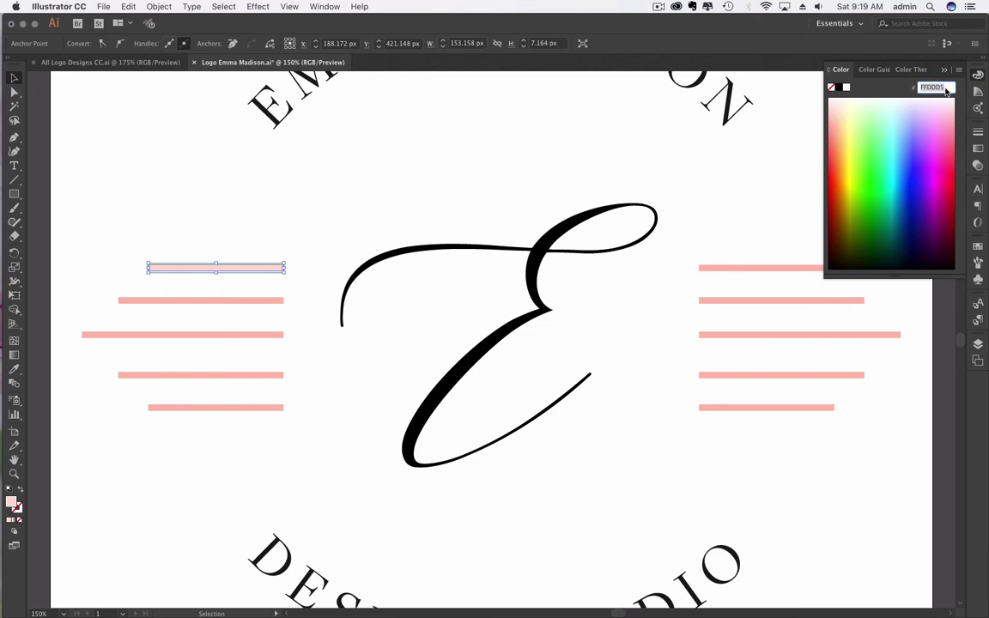
pyautogui.write('FFEBE0')
pyautogui.press('Return')
pyautogui.press('v')
pyautogui.click(108, 201)
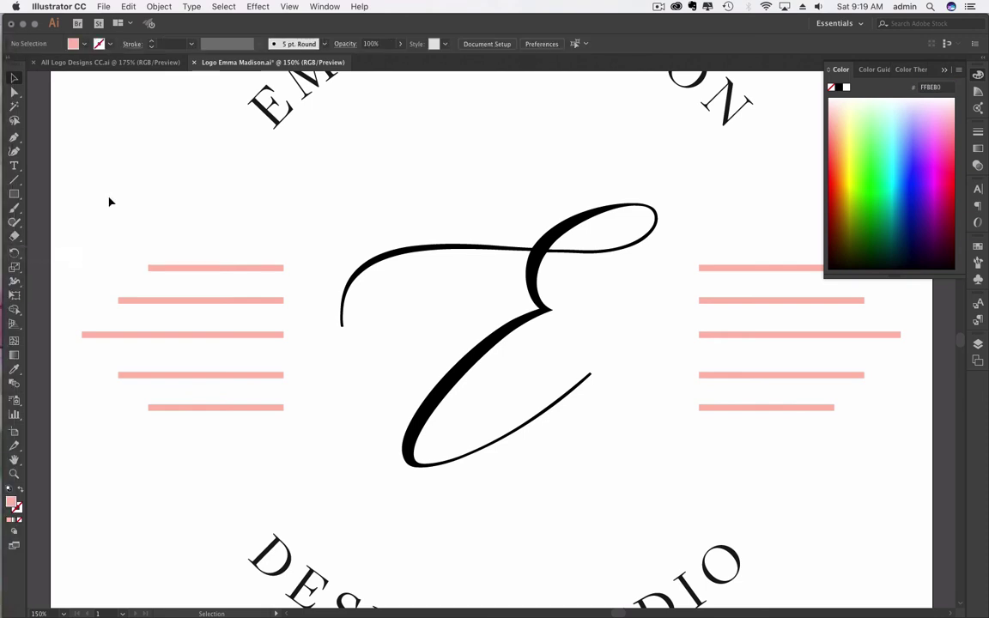
# Step: Zoom to fit the artboard, check the paths in Layers, and save the logo
pyautogui.press('super+0')
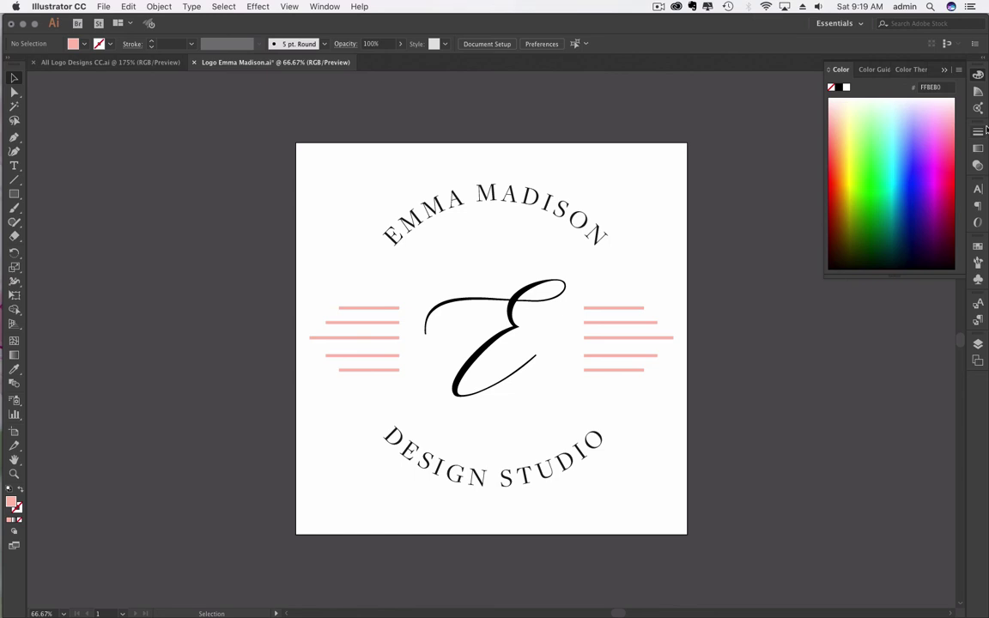
pyautogui.click(978, 345)
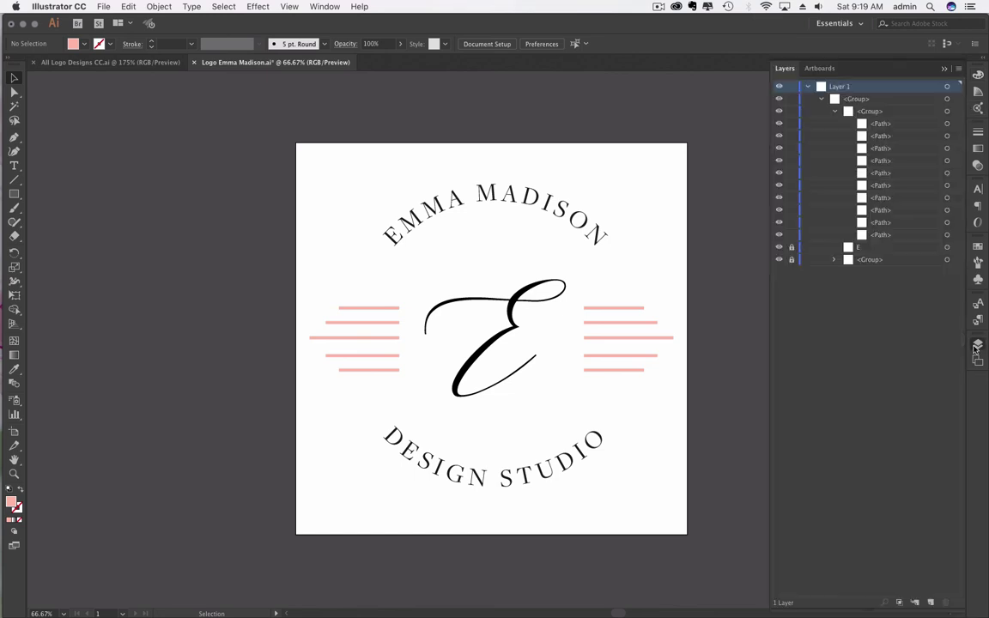
pyautogui.click(882, 125)
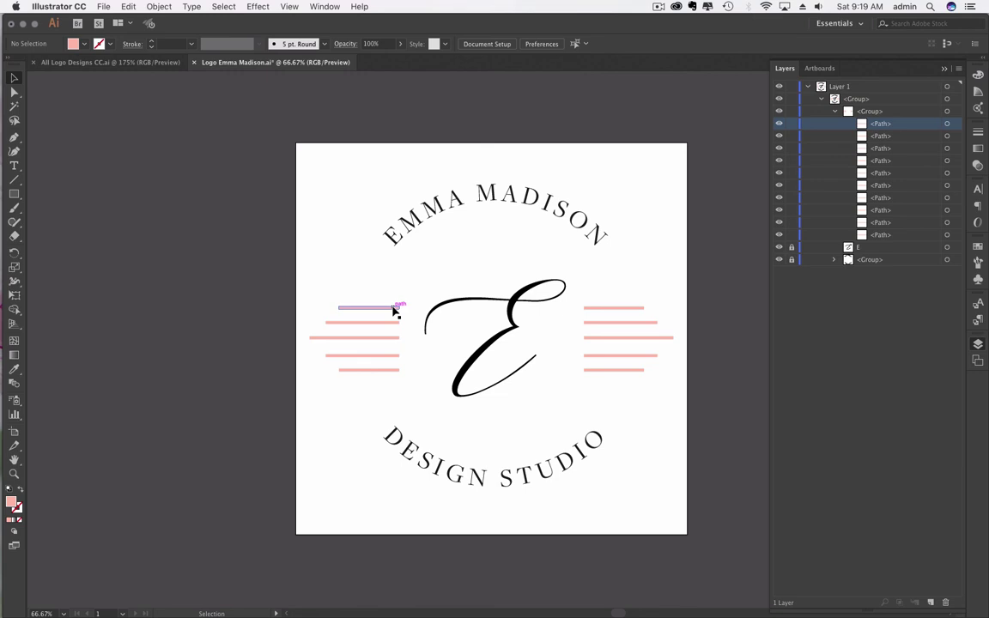
pyautogui.click(979, 76)
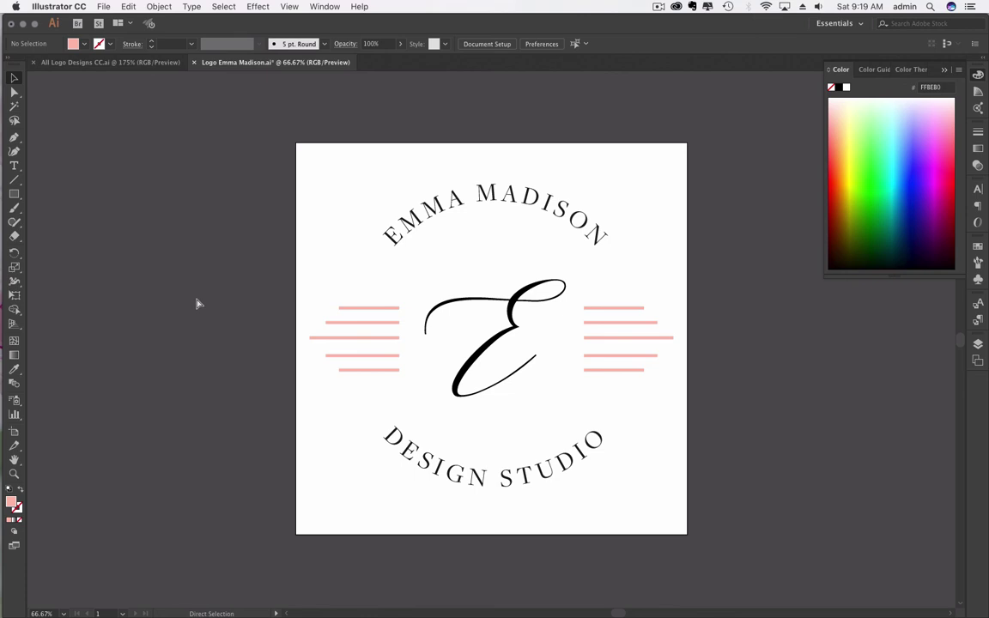
pyautogui.press('super+s')
# Step: Place a test line of text, then undo it
pyautogui.press('t')
pyautogui.click(448, 199)
pyautogui.press('Escape')
pyautogui.click(320, 164)
pyautogui.press('a')
pyautogui.press('super+z')
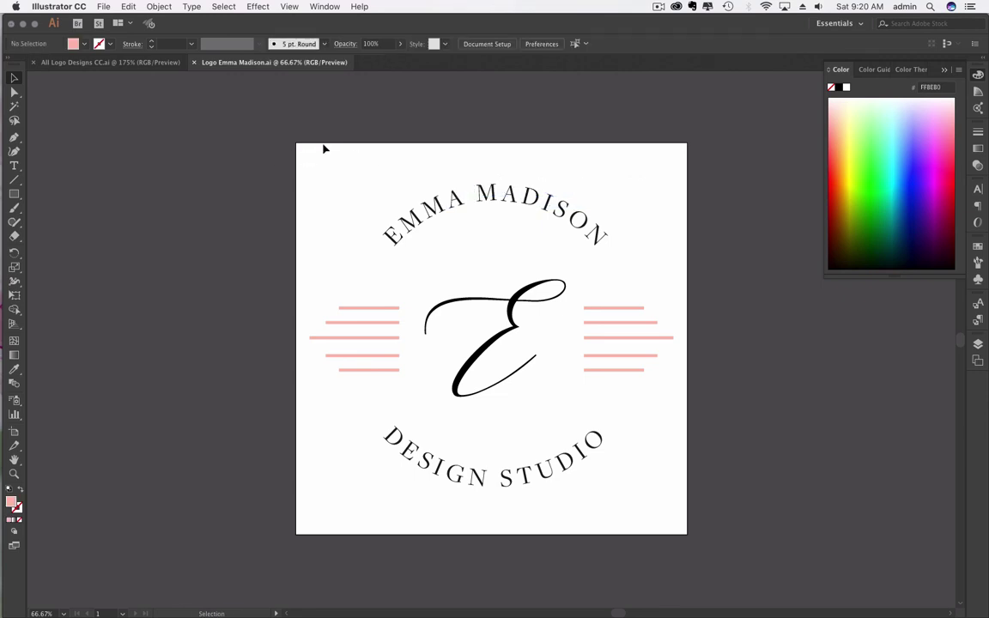
pyautogui.press('t')
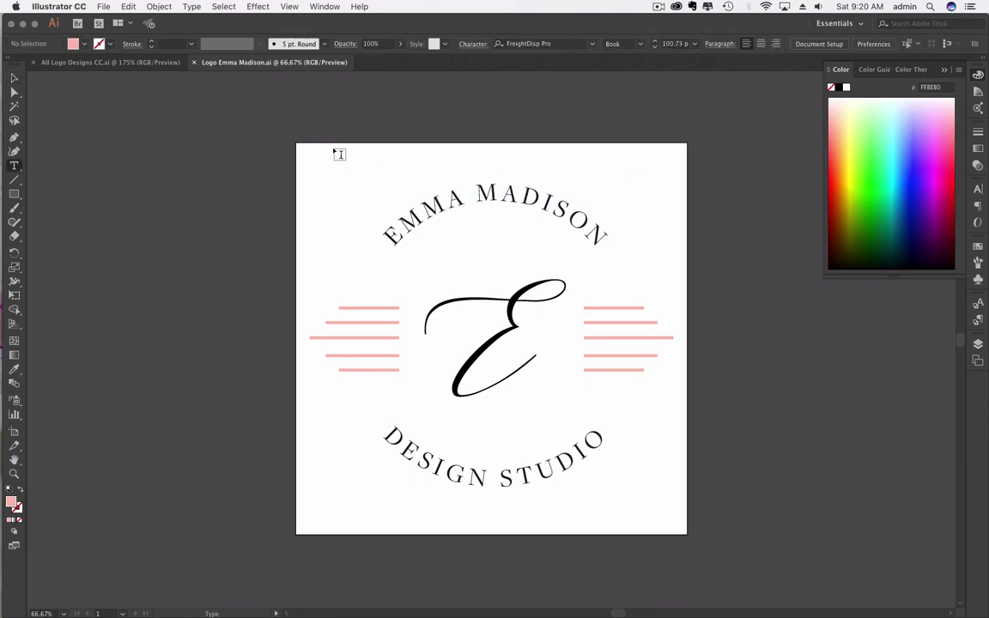
pyautogui.click(336, 152)
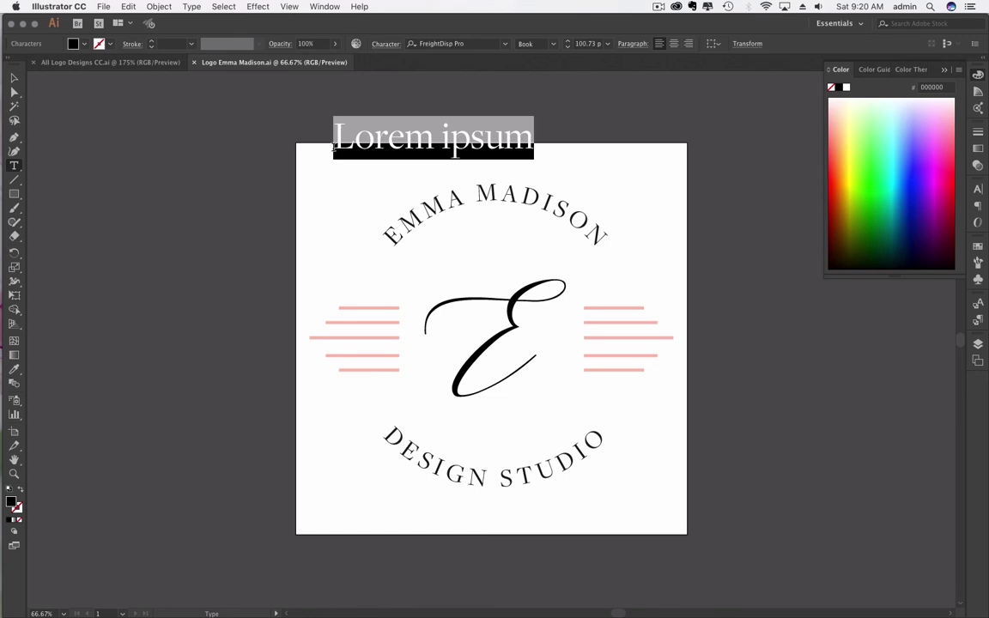
pyautogui.write('asdfadsfafl;akjfdadsf;jasdf;kladsjf;')
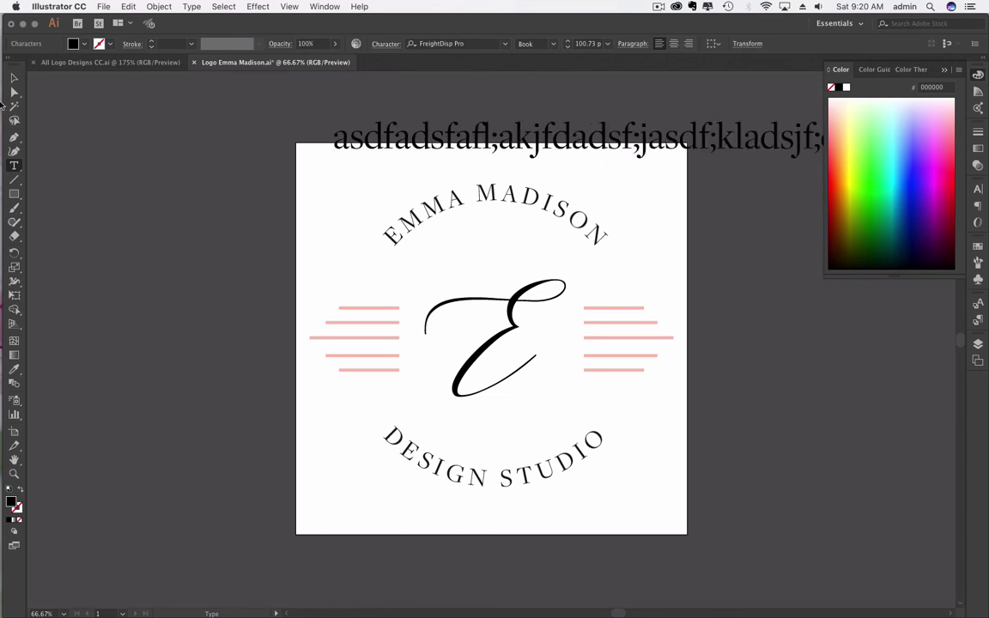
pyautogui.click(14, 78)
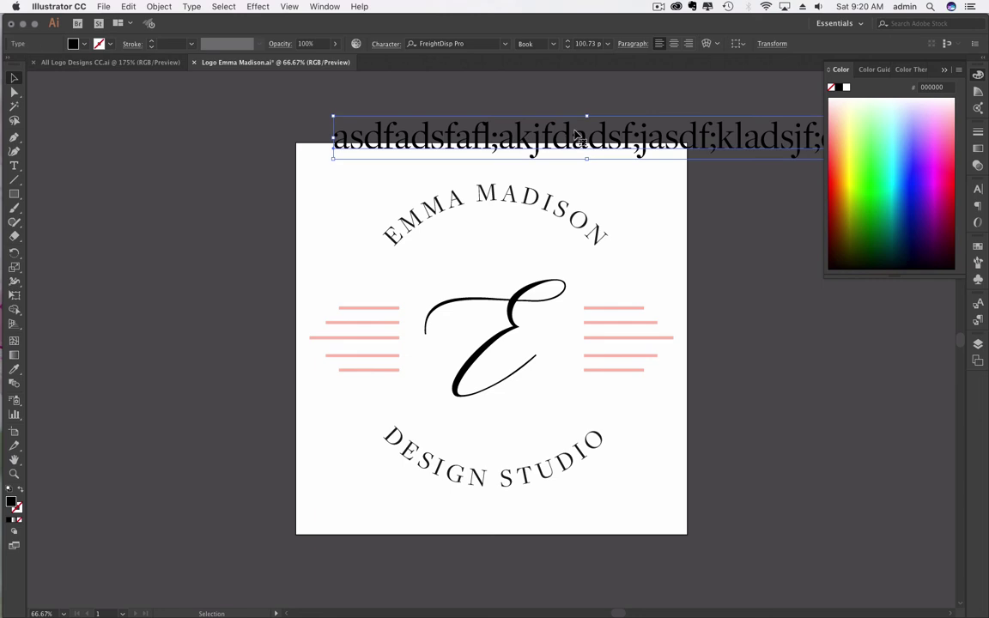
pyautogui.press('Delete')
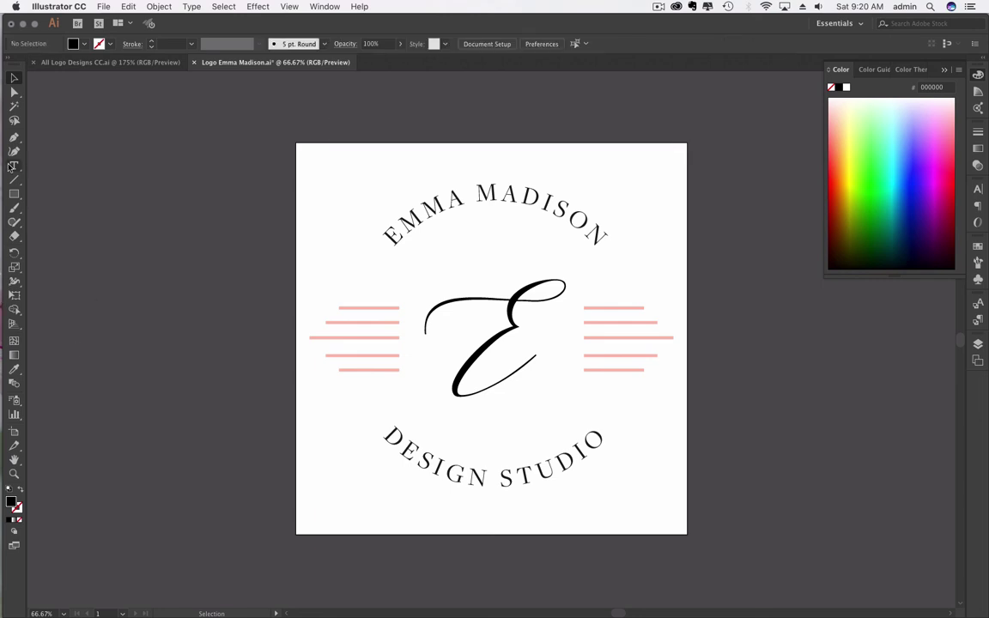
pyautogui.click(14, 166)
pyautogui.moveTo(78, 187); pyautogui.dragTo(268, 367)
pyautogui.click(135, 267)
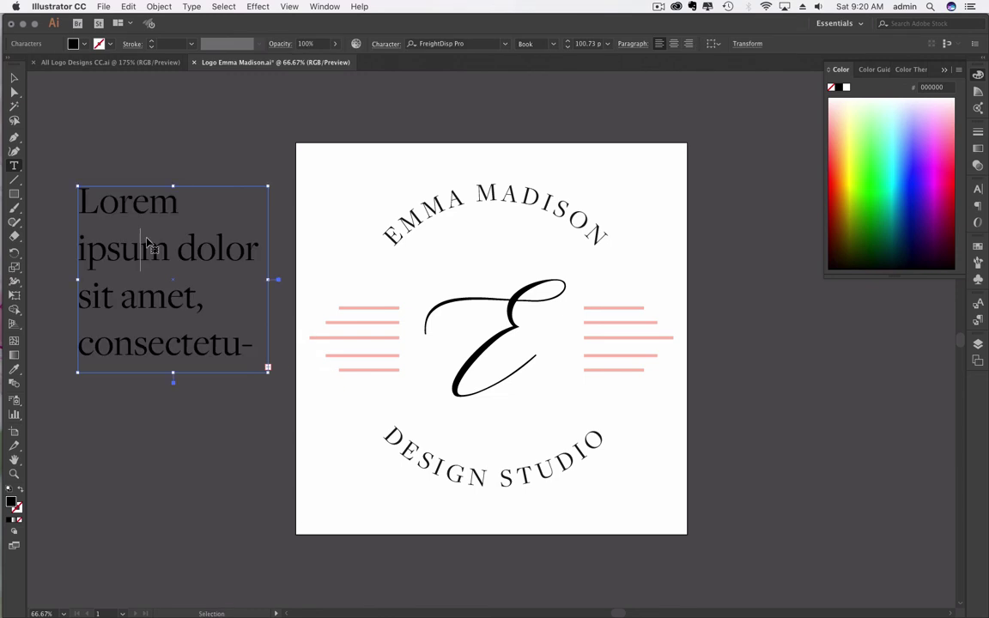
pyautogui.press('super+a')
pyautogui.click(97, 255)
pyautogui.press('super+a')
pyautogui.click(133, 266)
pyautogui.press('super+a')
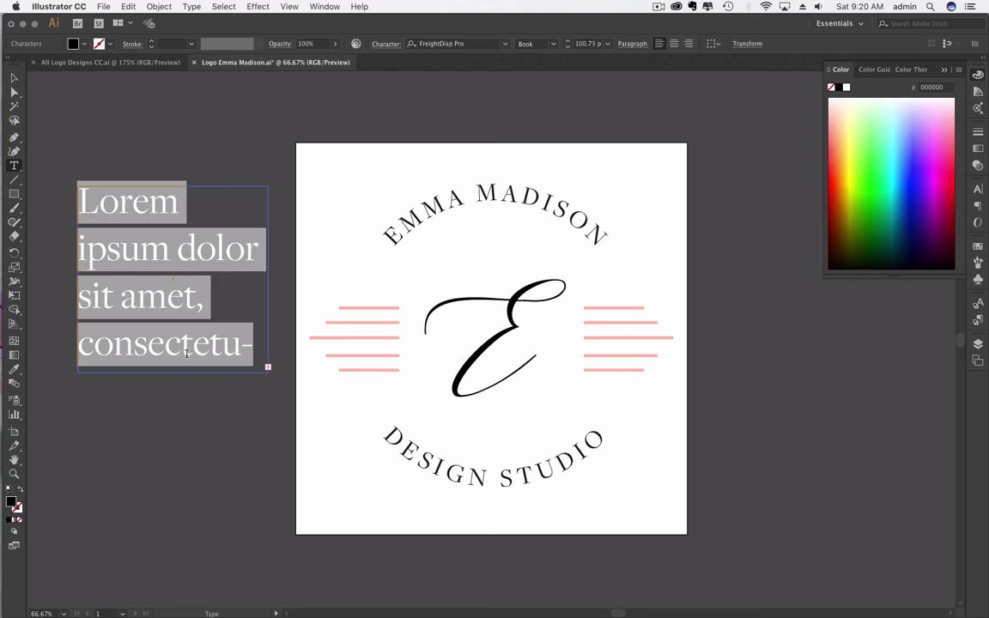
pyautogui.write('asdfadsfdsf')
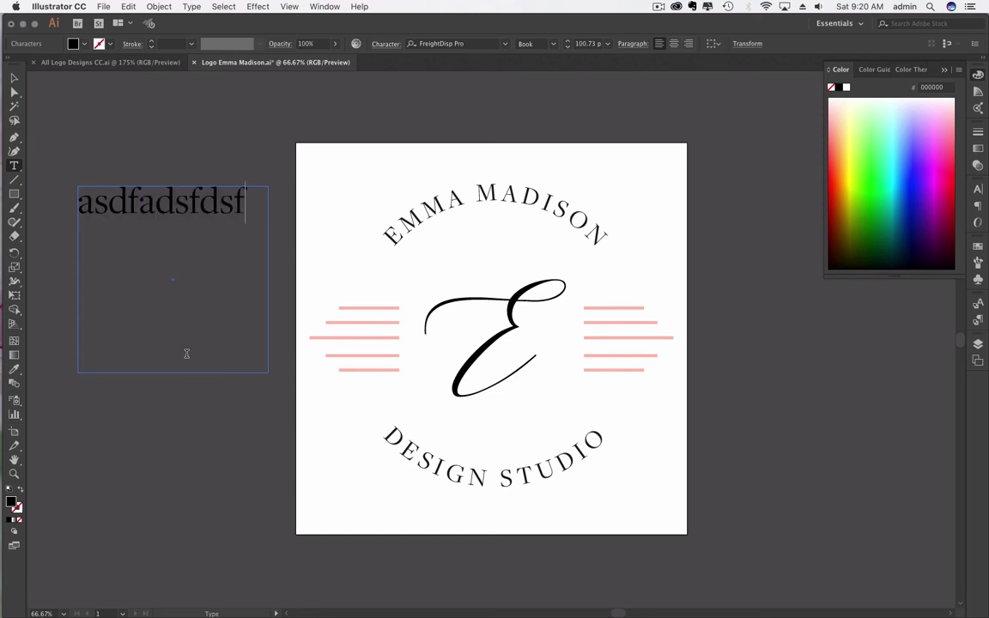
pyautogui.press('super+a')
pyautogui.press('BackSpace')
pyautogui.press('Escape')
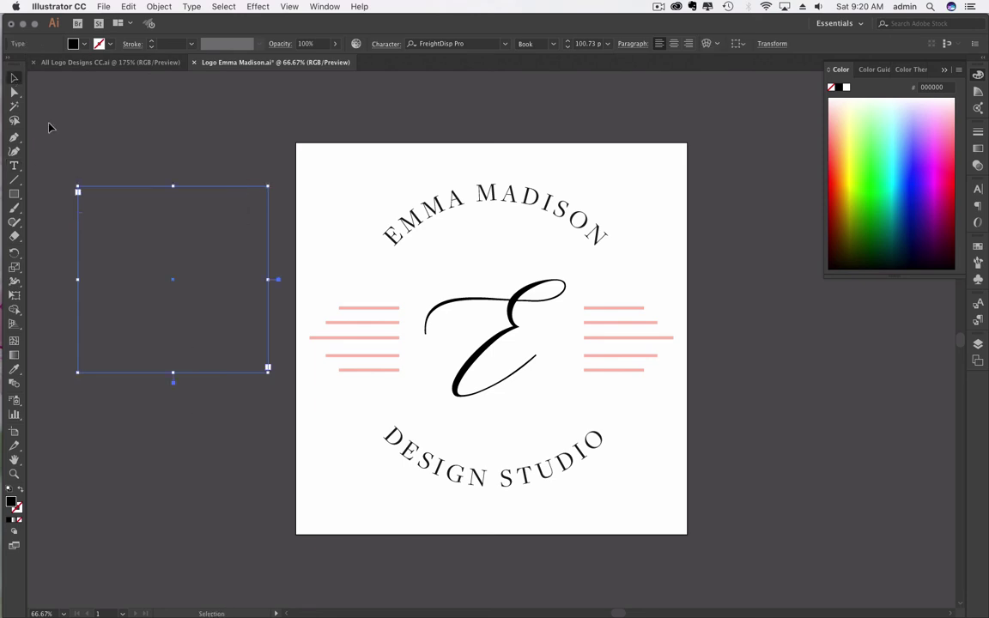
pyautogui.press('Delete')
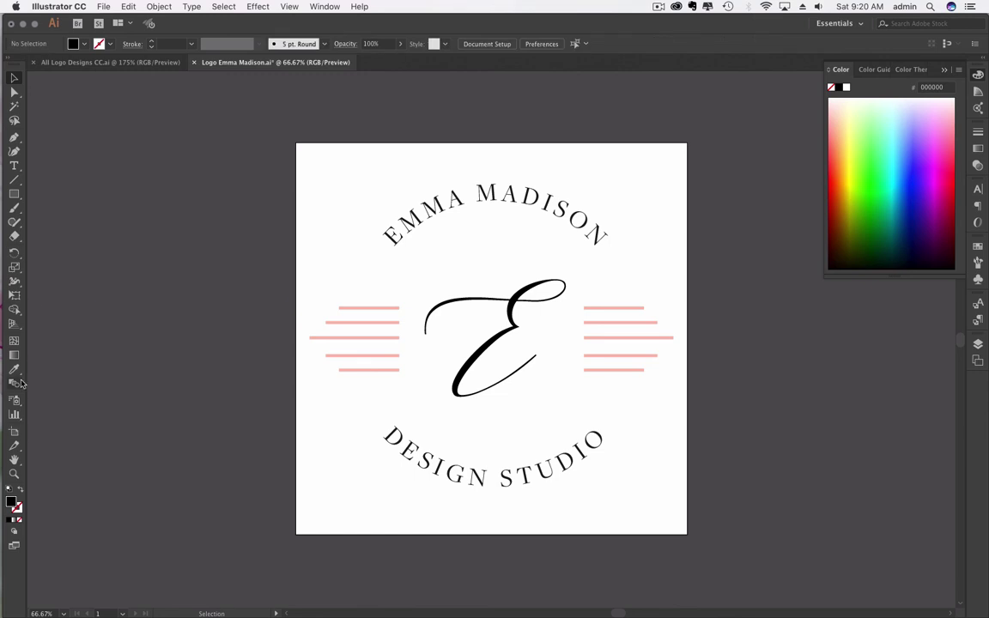
# Step: Create a new 1000 × 1000 px document named 'Test Square'
pyautogui.click(16, 195)
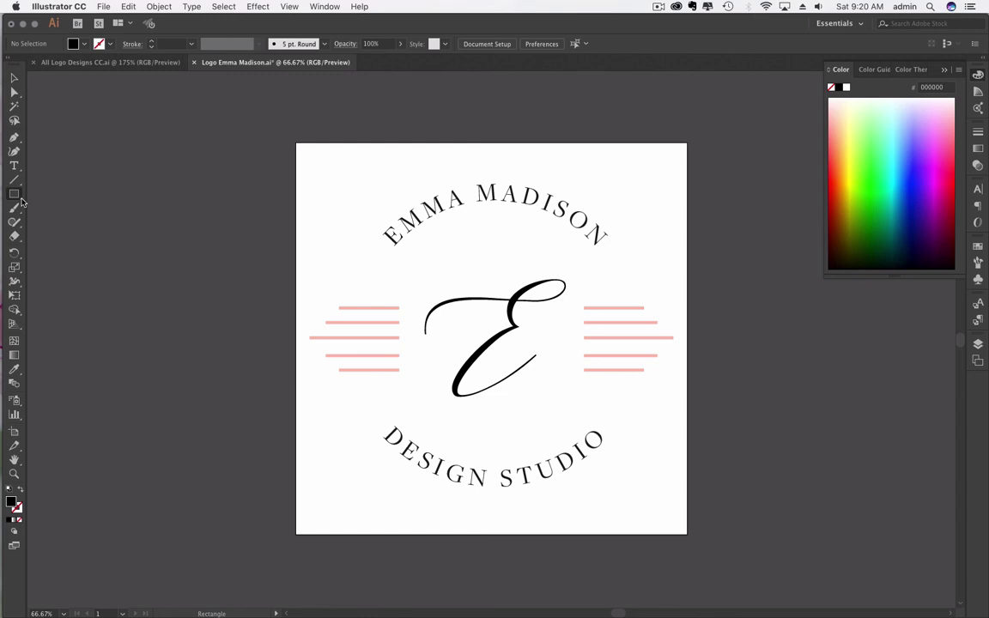
pyautogui.click(104, 6)
pyautogui.click(116, 18)
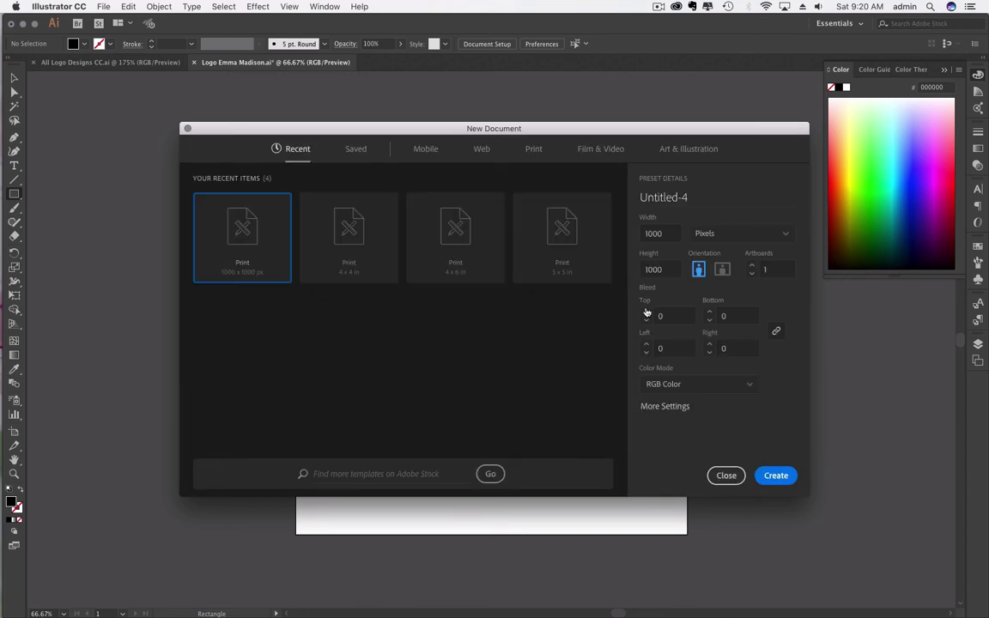
pyautogui.click(678, 205)
pyautogui.write('Test Square')
pyautogui.press('Return')
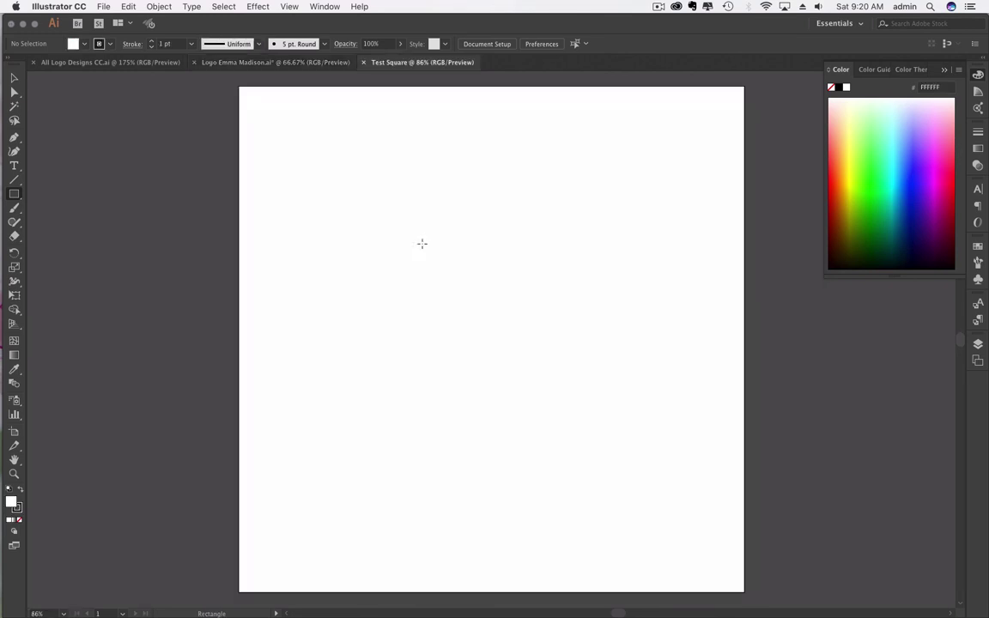
# Step: Draw a large square of about 737 × 737 px on the artboard, replacing trial rectangles
pyautogui.click(16, 197)
pyautogui.moveTo(341, 146); pyautogui.dragTo(663, 419)
pyautogui.moveTo(654, 375); pyautogui.dragTo(581, 404)
pyautogui.press('v')
pyautogui.press('super+a')
pyautogui.press('Delete')
pyautogui.moveTo(302, 144); pyautogui.dragTo(676, 456)
pyautogui.press('F12')
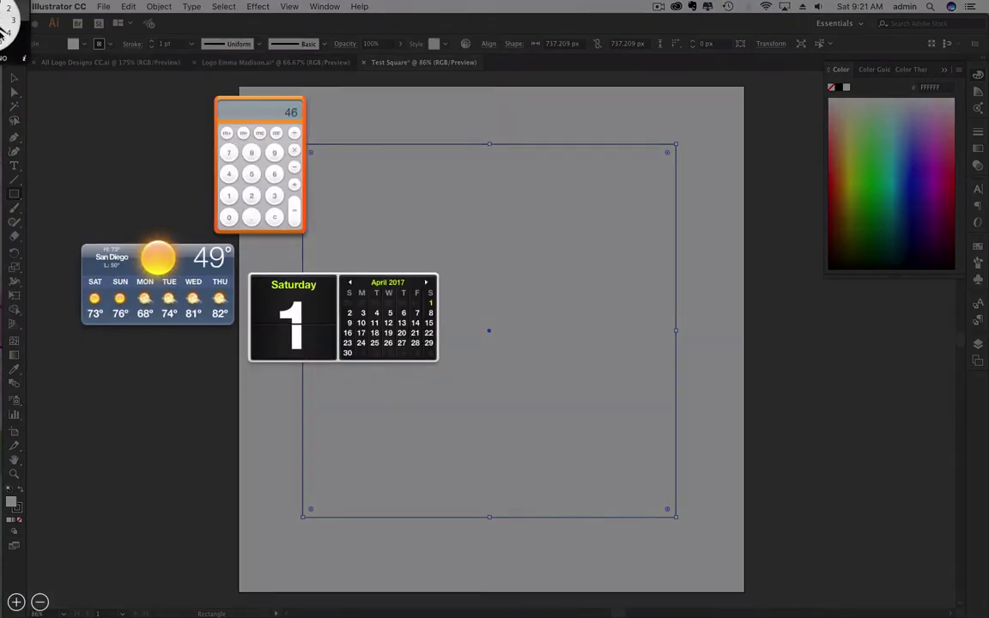
pyautogui.click(77, 128)
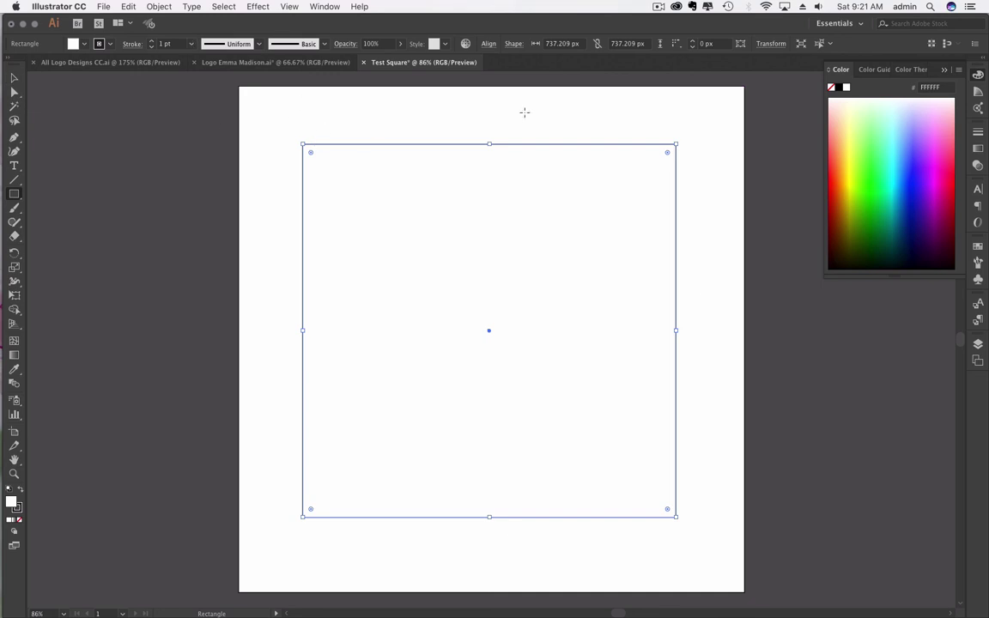
pyautogui.click(13, 78)
# Step: Thicken the square's stroke to 4 pt, then 10 pt with a uniform profile
pyautogui.click(399, 121)
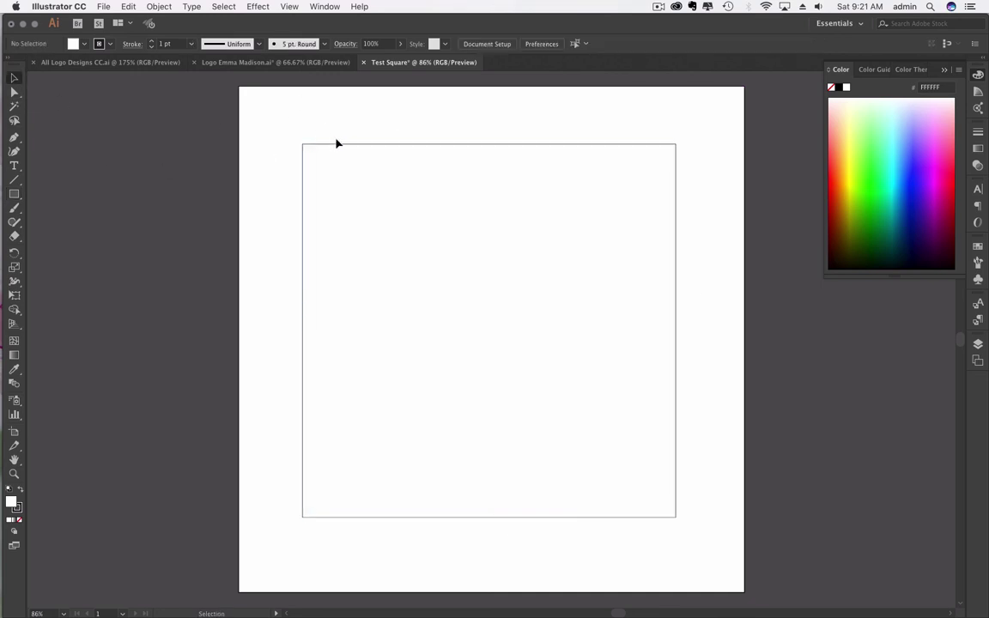
pyautogui.click(445, 182)
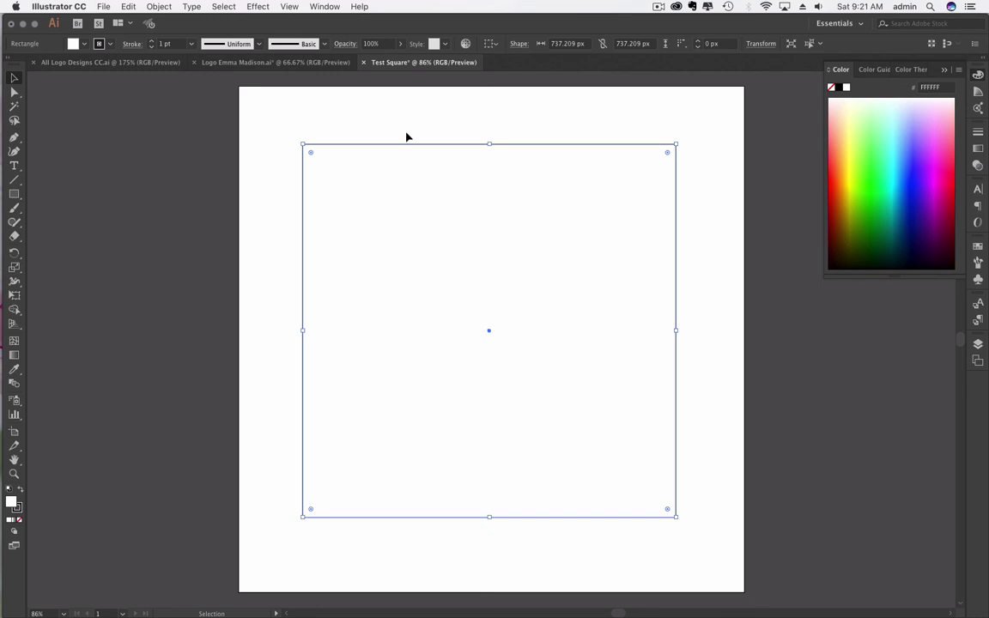
pyautogui.click(189, 44)
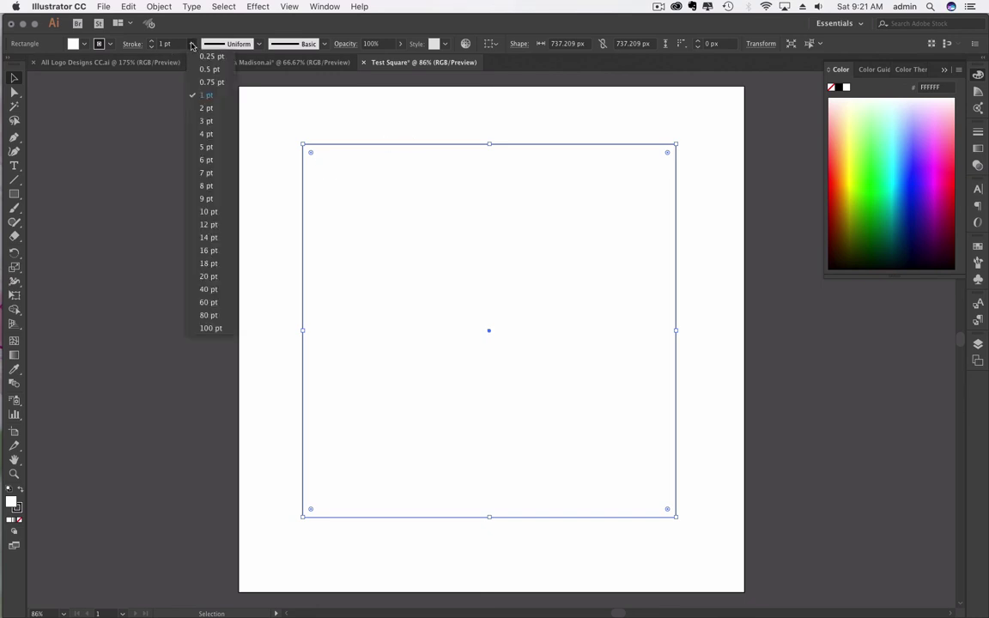
pyautogui.click(205, 135)
pyautogui.click(183, 71)
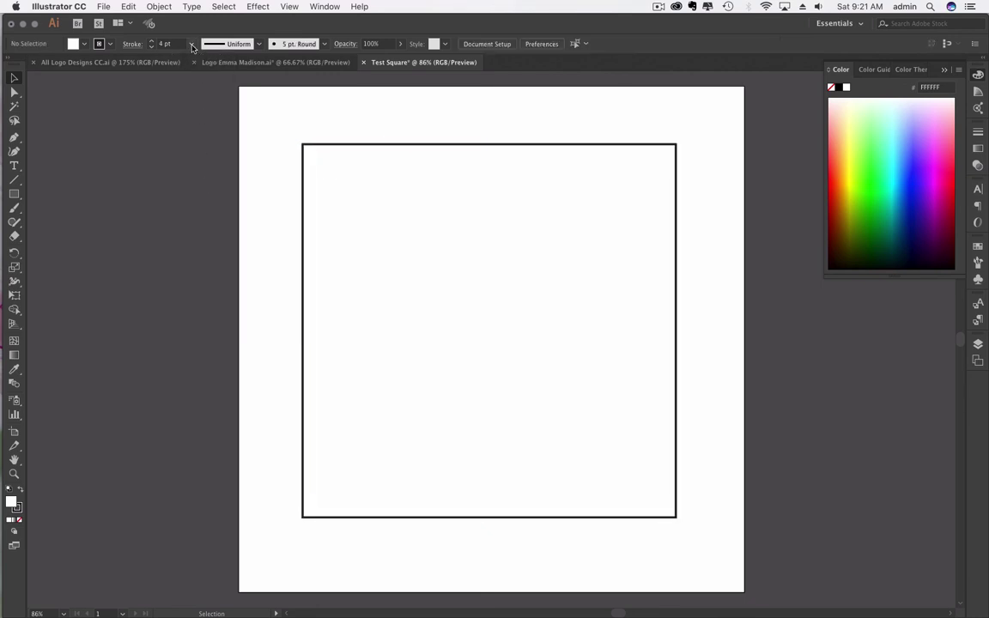
pyautogui.click(190, 44)
pyautogui.click(202, 212)
pyautogui.click(256, 45)
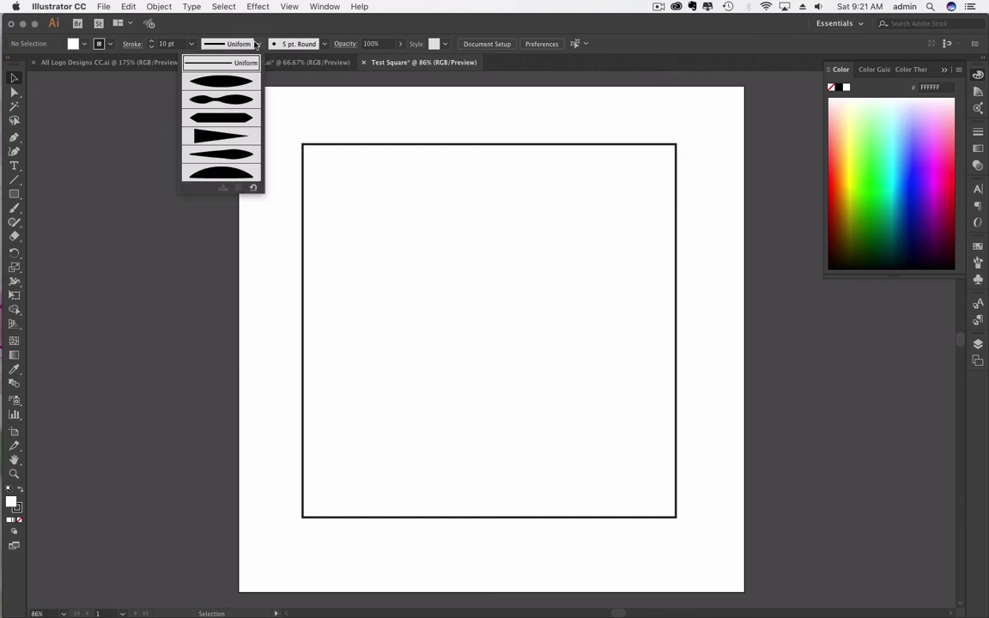
pyautogui.click(254, 45)
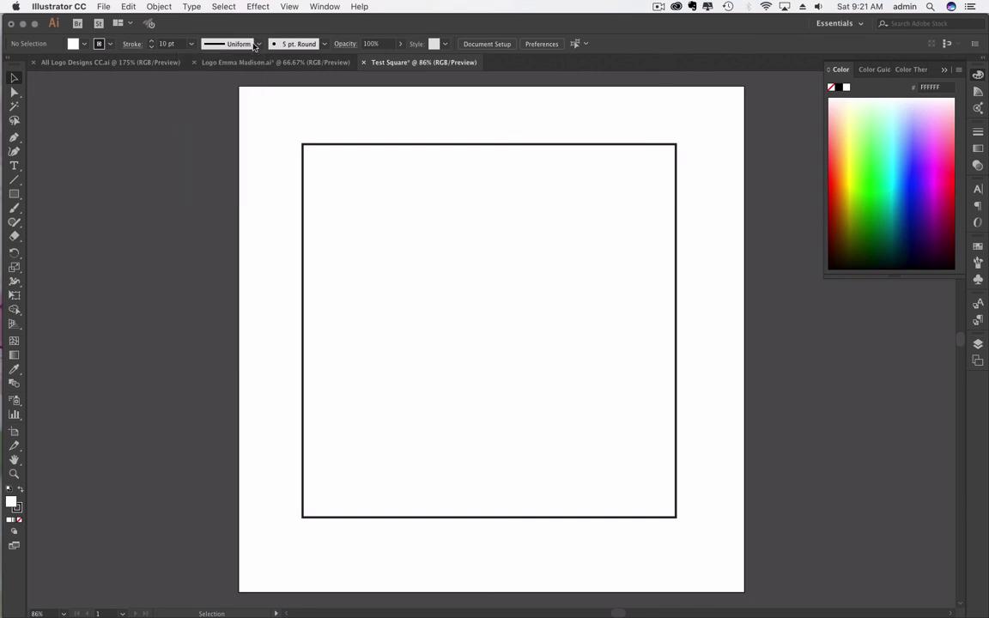
pyautogui.click(191, 44)
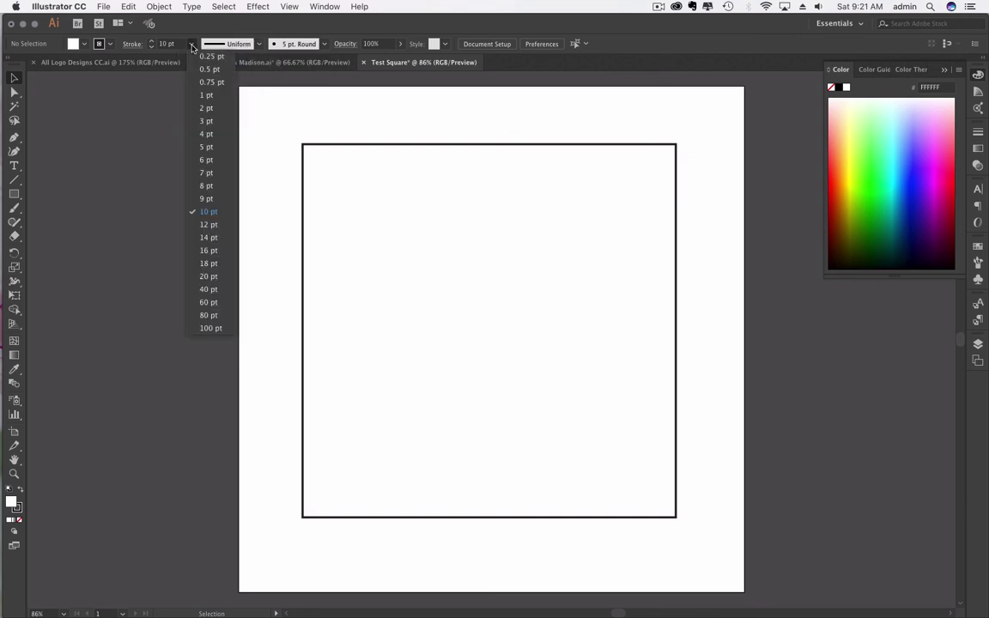
pyautogui.click(192, 47)
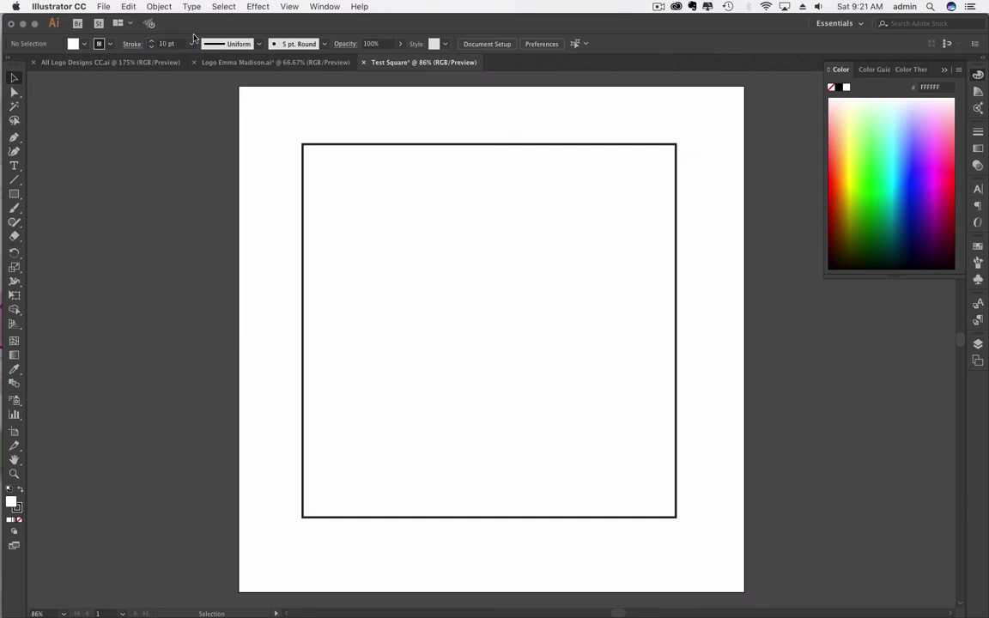
# Step: Remove the square's outline by setting the stroke weight to 0
pyautogui.click(405, 258)
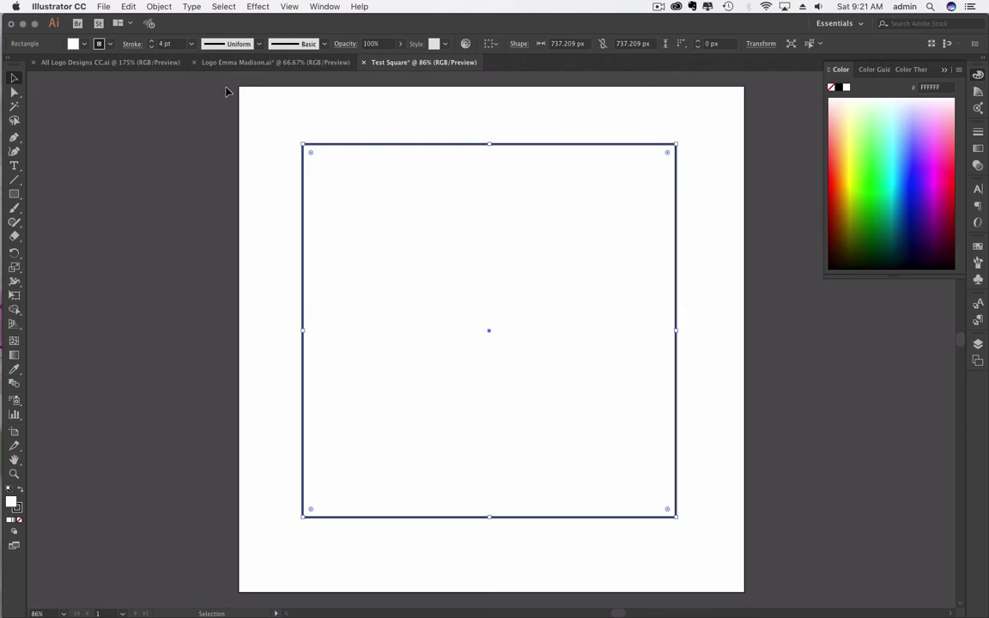
pyautogui.click(166, 44)
pyautogui.write('0')
pyautogui.press('Return')
pyautogui.click(178, 163)
# Step: Fill the square with pink FFBEB0 via the Color panel hex field
pyautogui.click(382, 205)
pyautogui.click(83, 44)
pyautogui.click(83, 46)
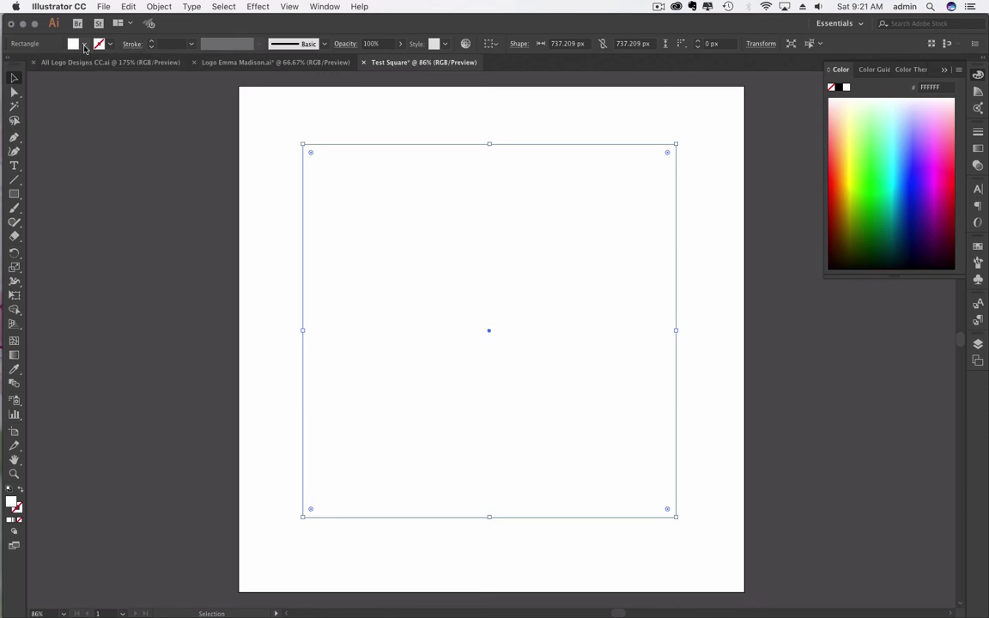
pyautogui.click(945, 88)
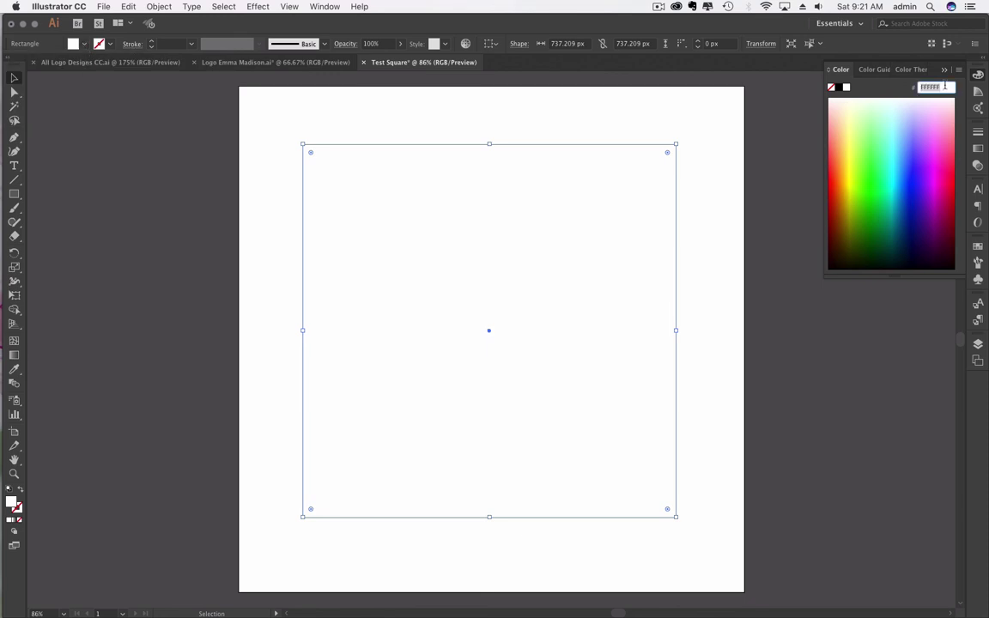
pyautogui.write('FFBEB0')
pyautogui.press('Return')
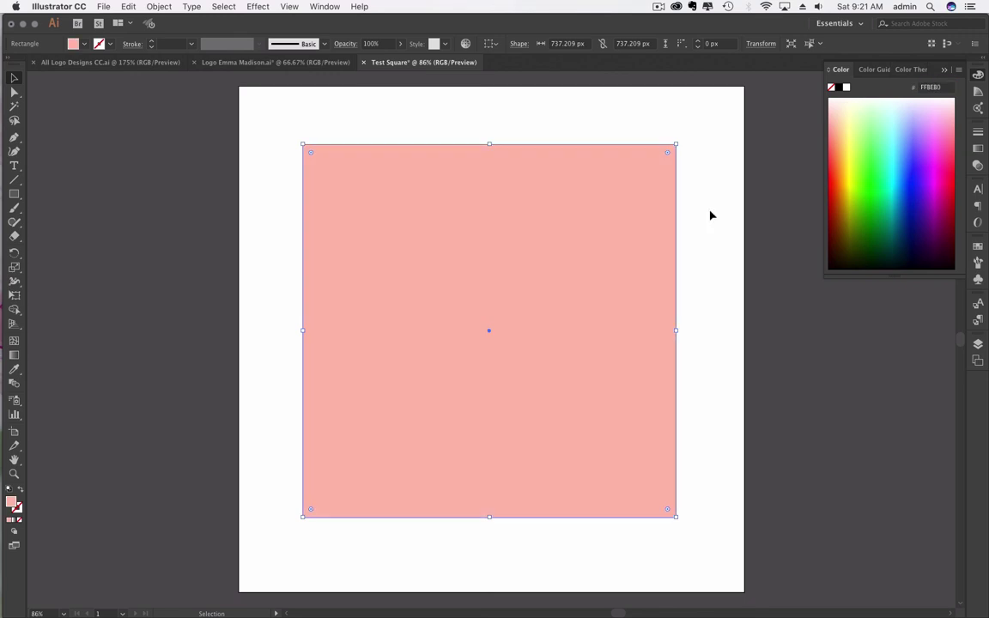
# Step: Nudge the pink square slightly, then delete it
pyautogui.click(704, 214)
pyautogui.moveTo(583, 364); pyautogui.dragTo(586, 368)
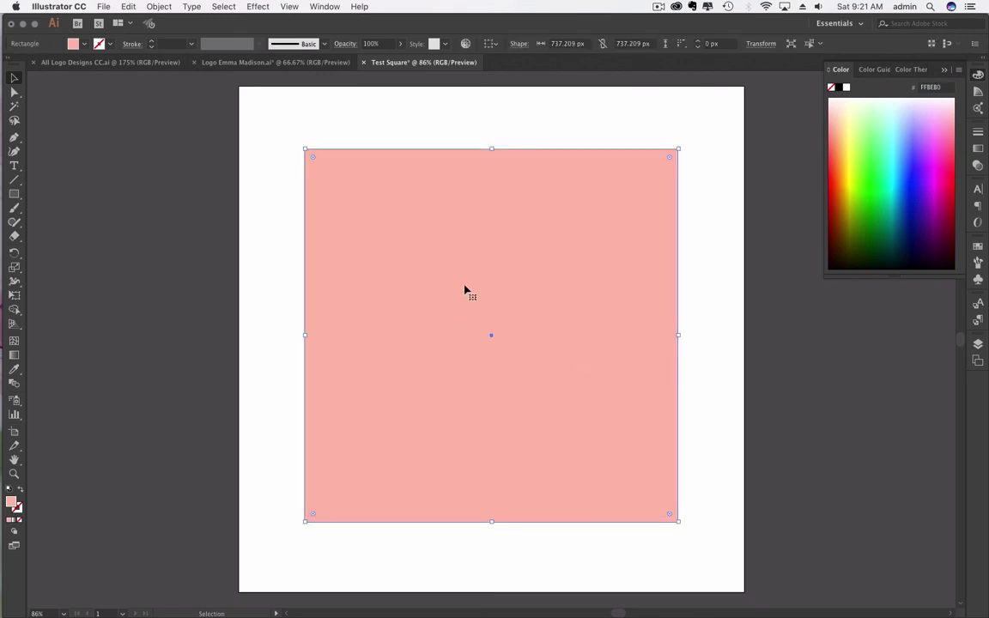
pyautogui.press('Delete')
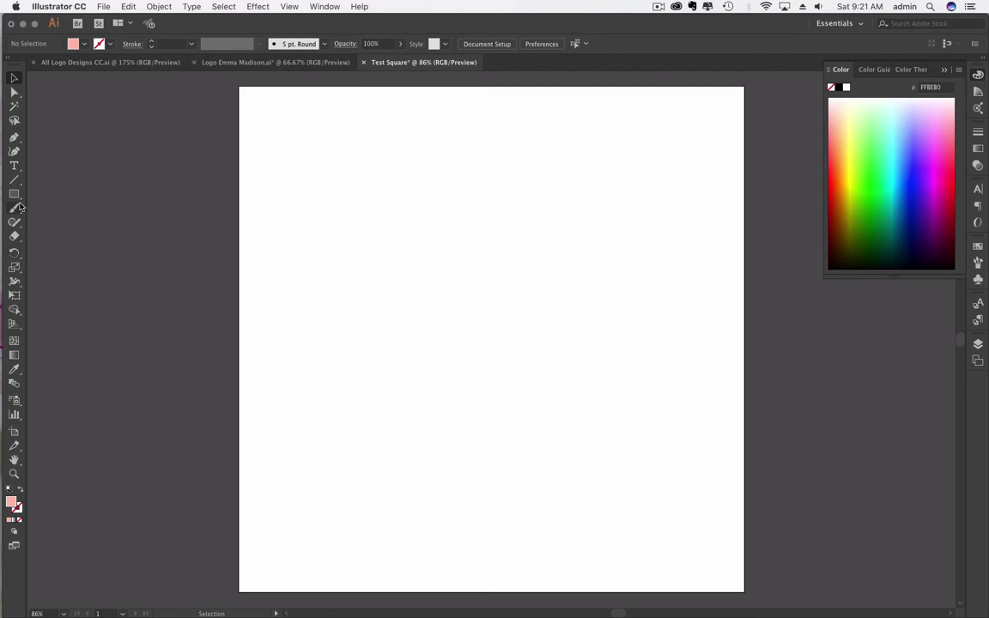
# Step: Draw a wide ellipse and a small tall ellipse with the Ellipse Tool
pyautogui.click(15, 195)
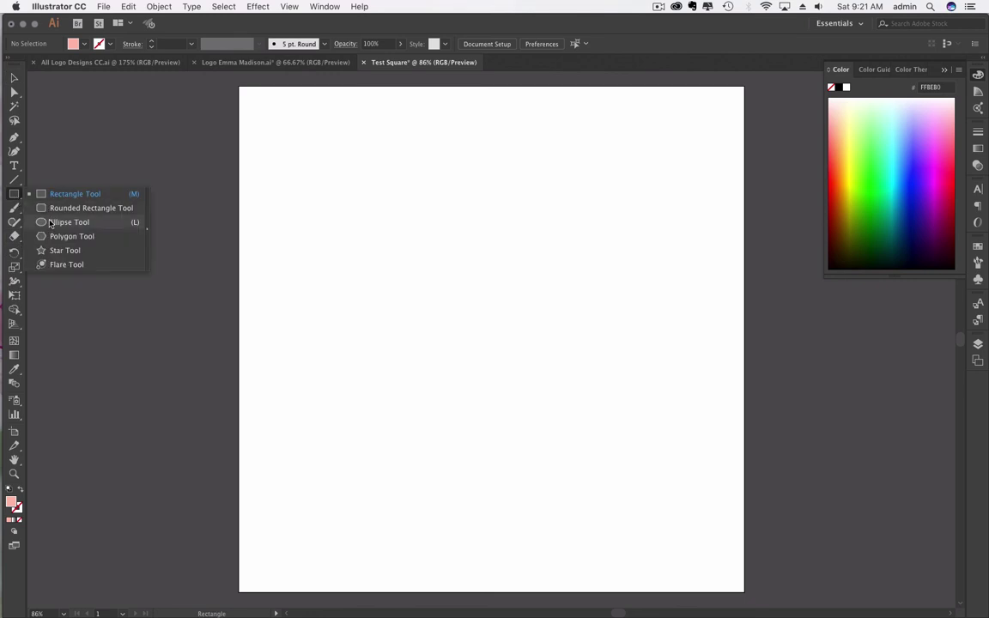
pyautogui.click(51, 223)
pyautogui.moveTo(405, 180)
pyautogui.mouseDown()
pyautogui.moveTo(607, 383)
pyautogui.moveTo(530, 326)
pyautogui.moveTo(615, 395)
pyautogui.moveTo(576, 329)
pyautogui.moveTo(597, 369)
pyautogui.moveTo(611, 285)
pyautogui.mouseUp()
pyautogui.moveTo(582, 257)
pyautogui.mouseDown()
pyautogui.moveTo(563, 347)
pyautogui.moveTo(611, 322)
pyautogui.mouseUp()
# Step: Create an exact 500 × 500 px circle on the artboard
pyautogui.click(568, 343)
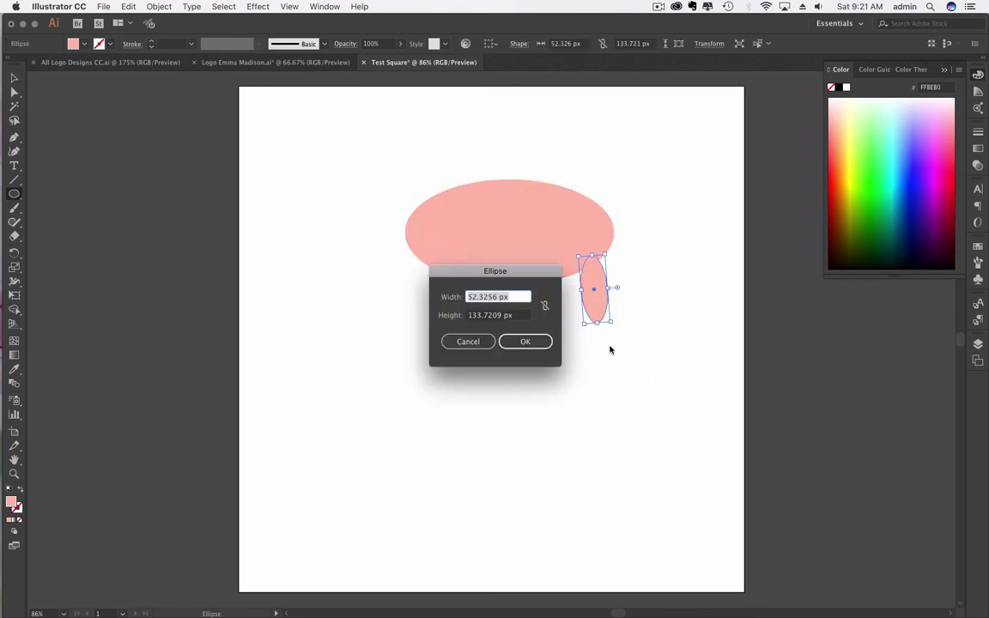
pyautogui.click(469, 341)
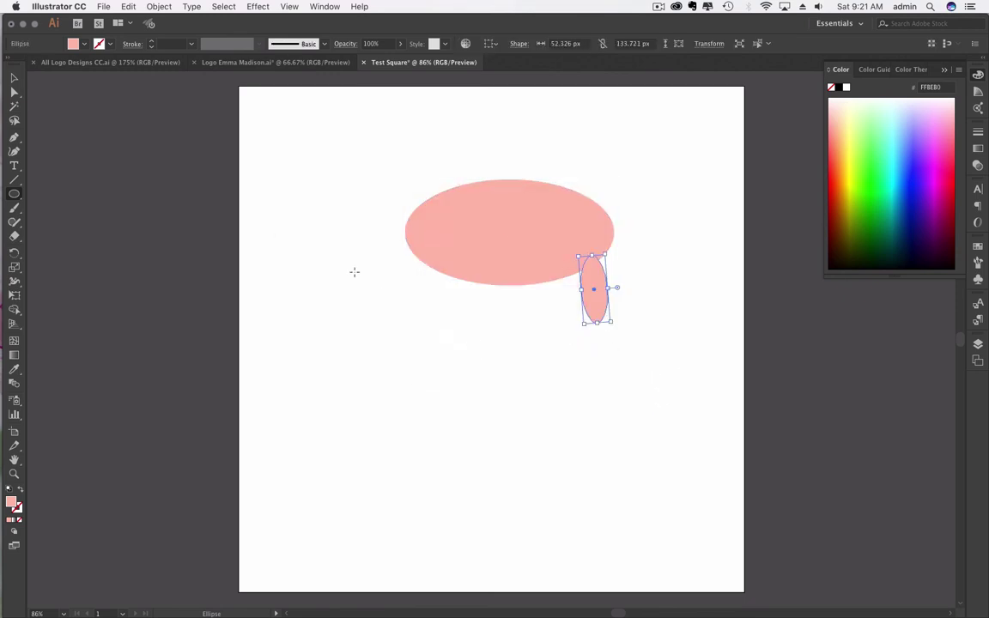
pyautogui.click(350, 341)
pyautogui.write('500')
pyautogui.press('Tab')
pyautogui.write('500')
pyautogui.press('Return')
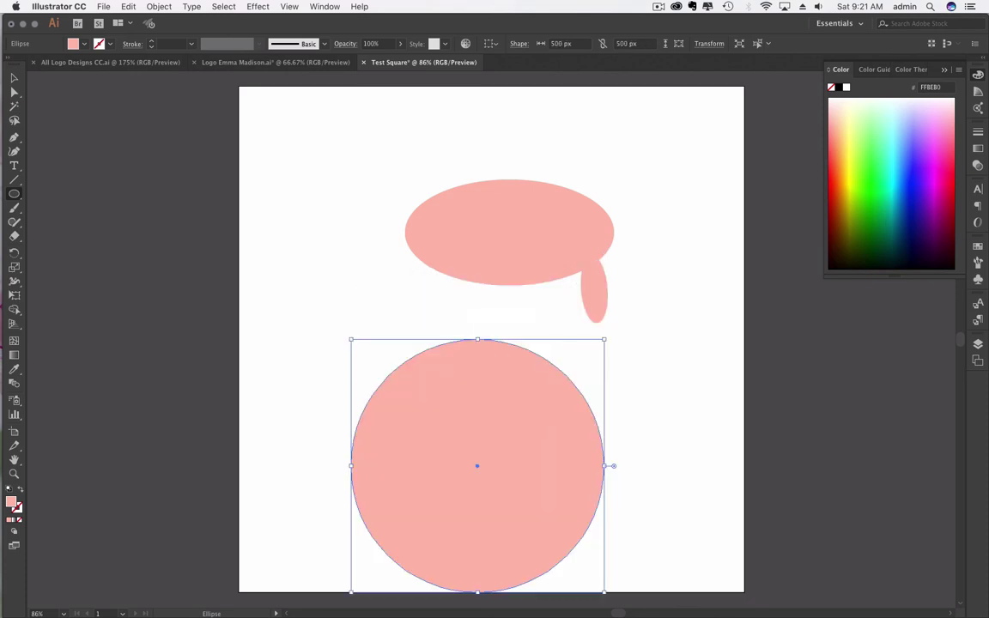
# Step: Close the Test Square document without saving, returning to the logo file
pyautogui.click(14, 78)
pyautogui.click(96, 104)
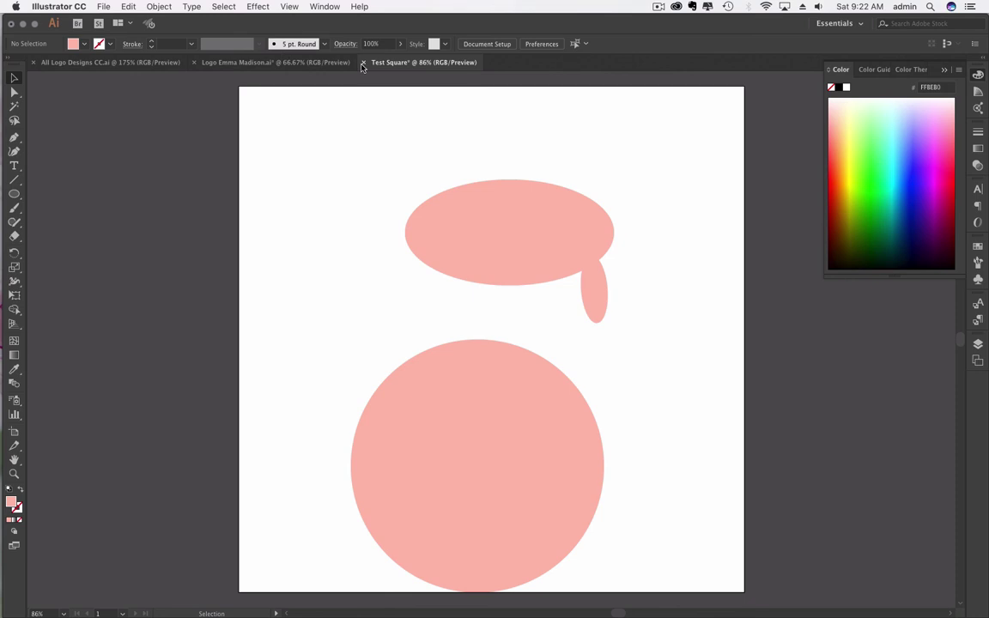
pyautogui.click(364, 63)
pyautogui.click(502, 344)
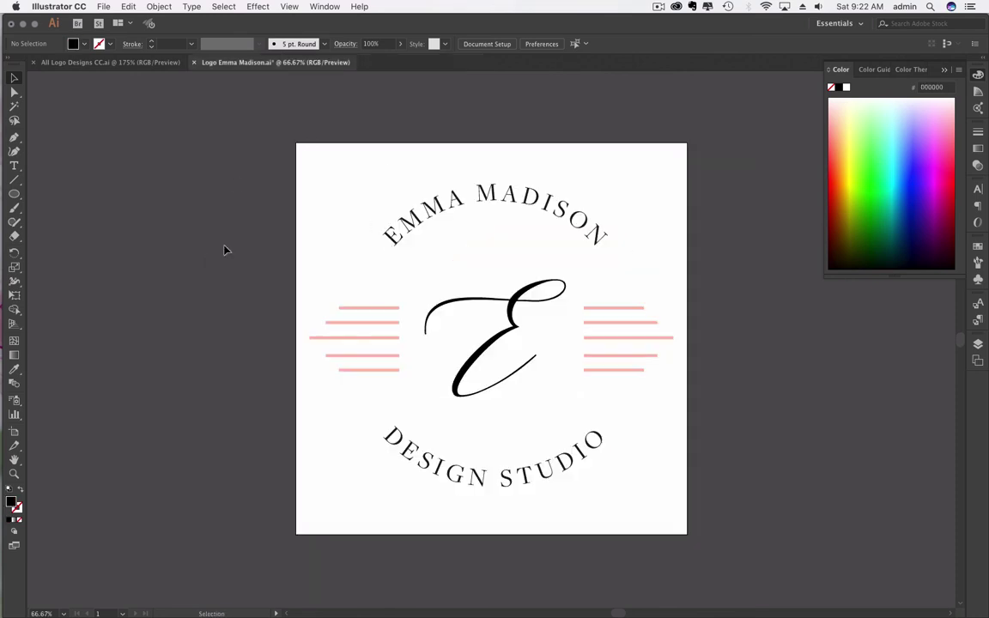
pyautogui.click(660, 6)
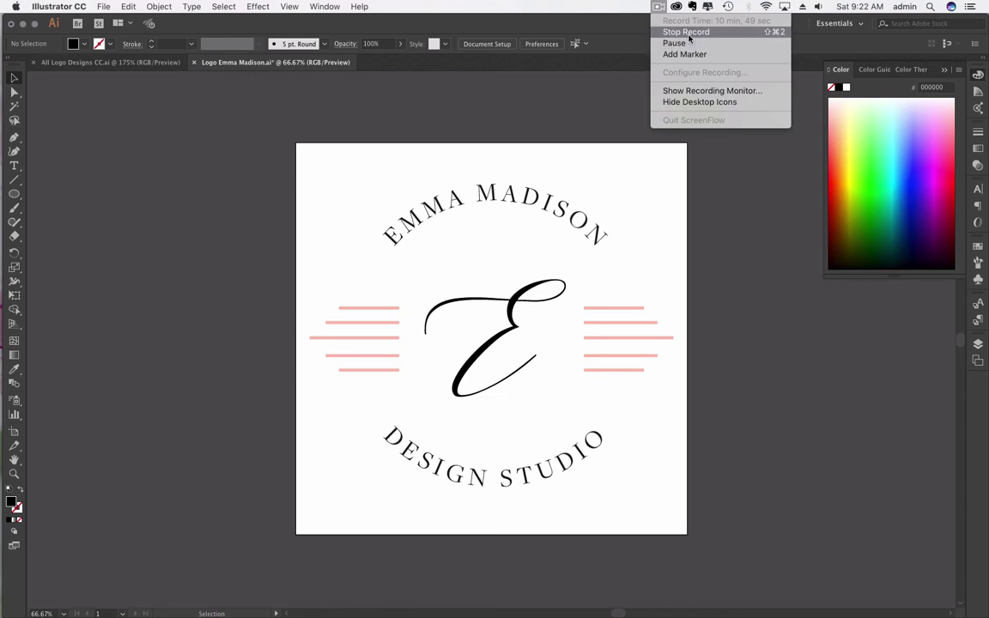